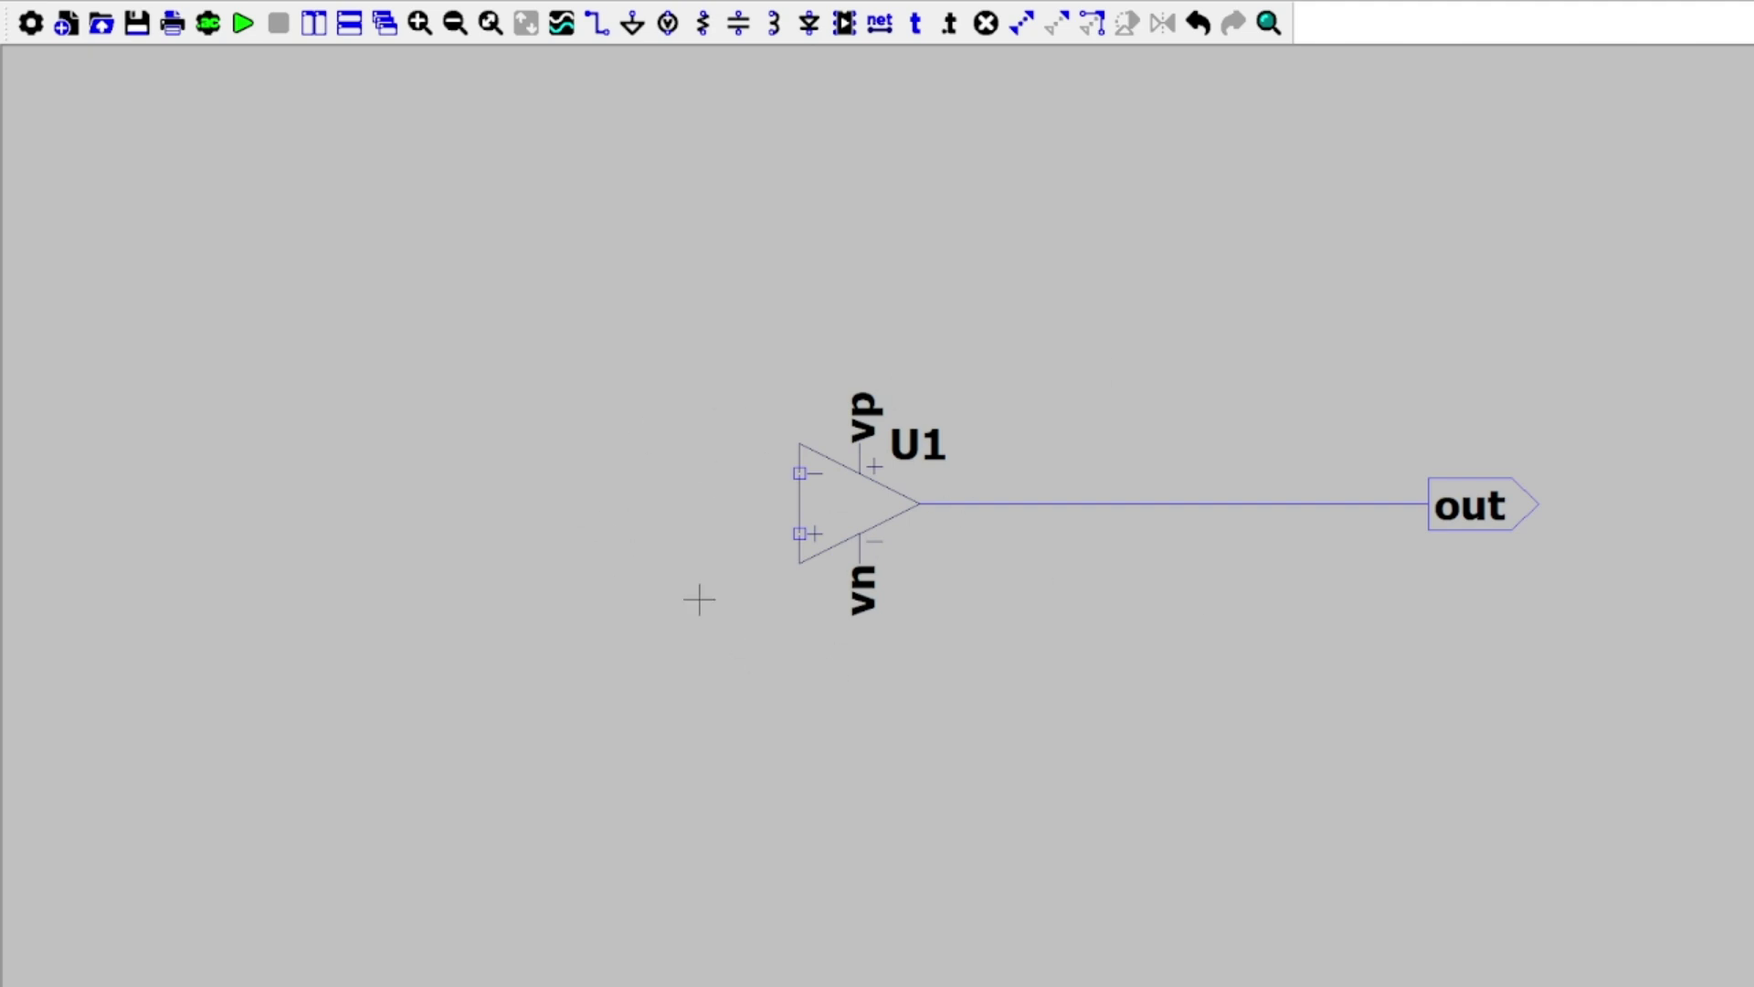
- Wire down from U1's + input and place voltage source V1 at the wire's end
{"action": "key", "text": "F3"}
{"action": "left_click", "coordinate": [801, 534]}
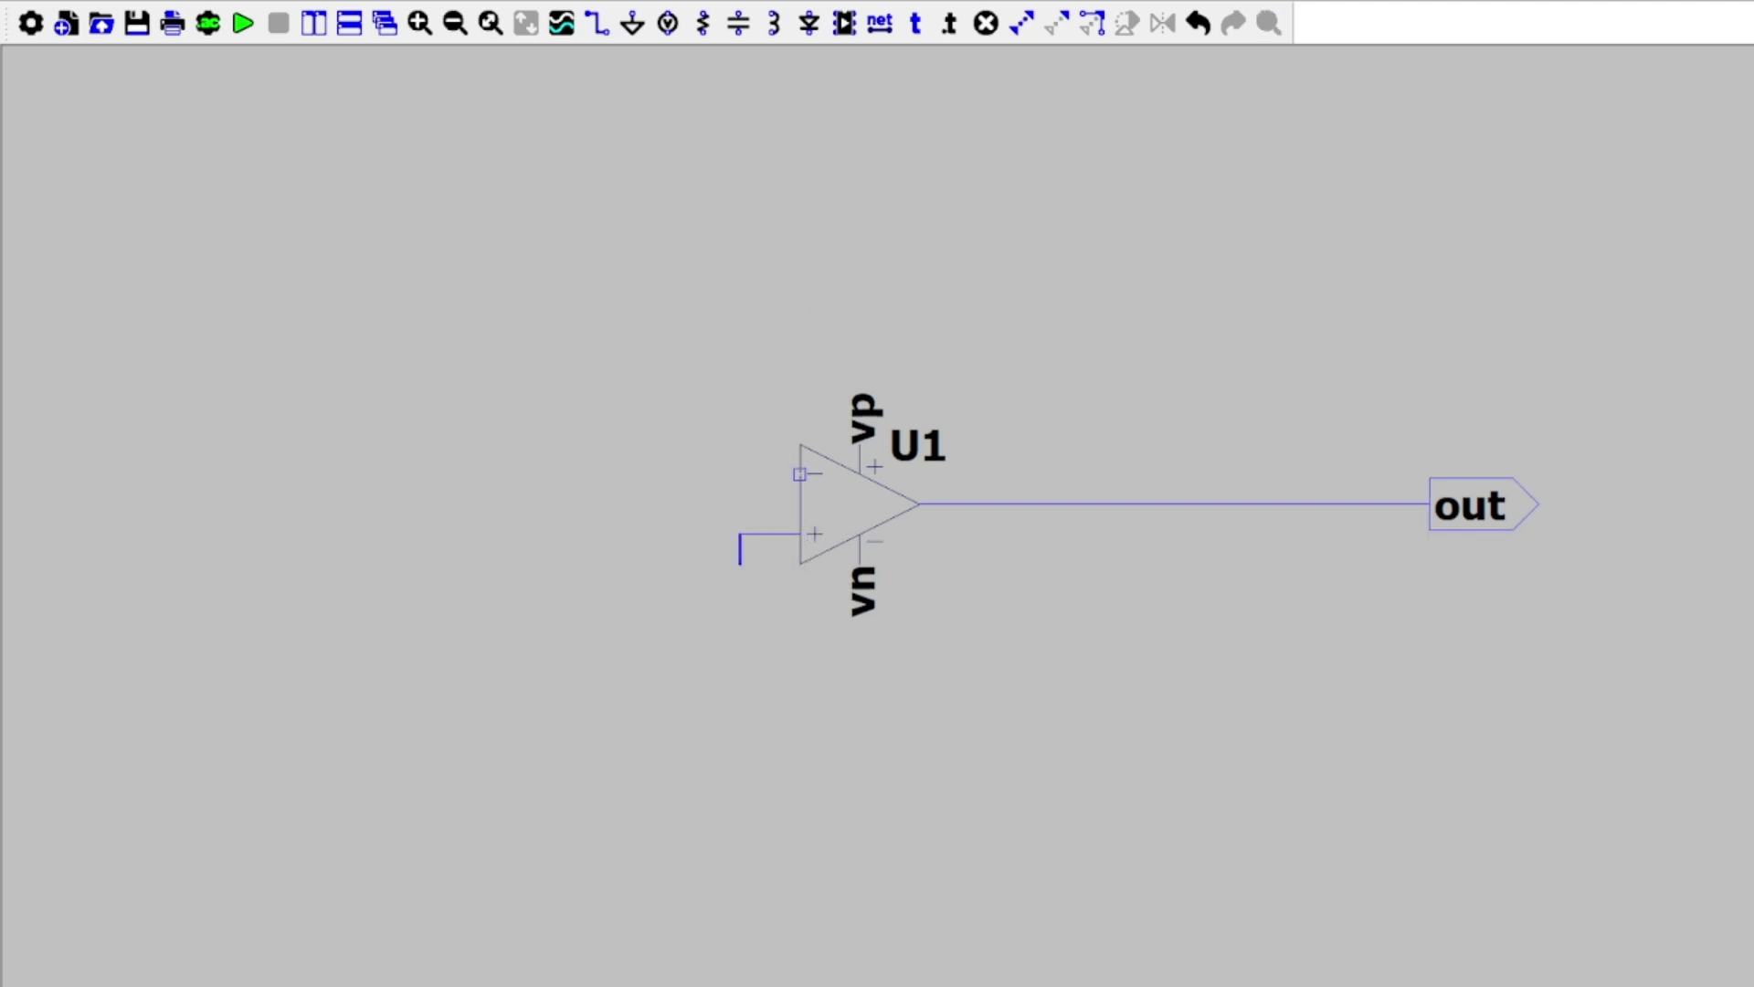
{"action": "key", "text": "v"}
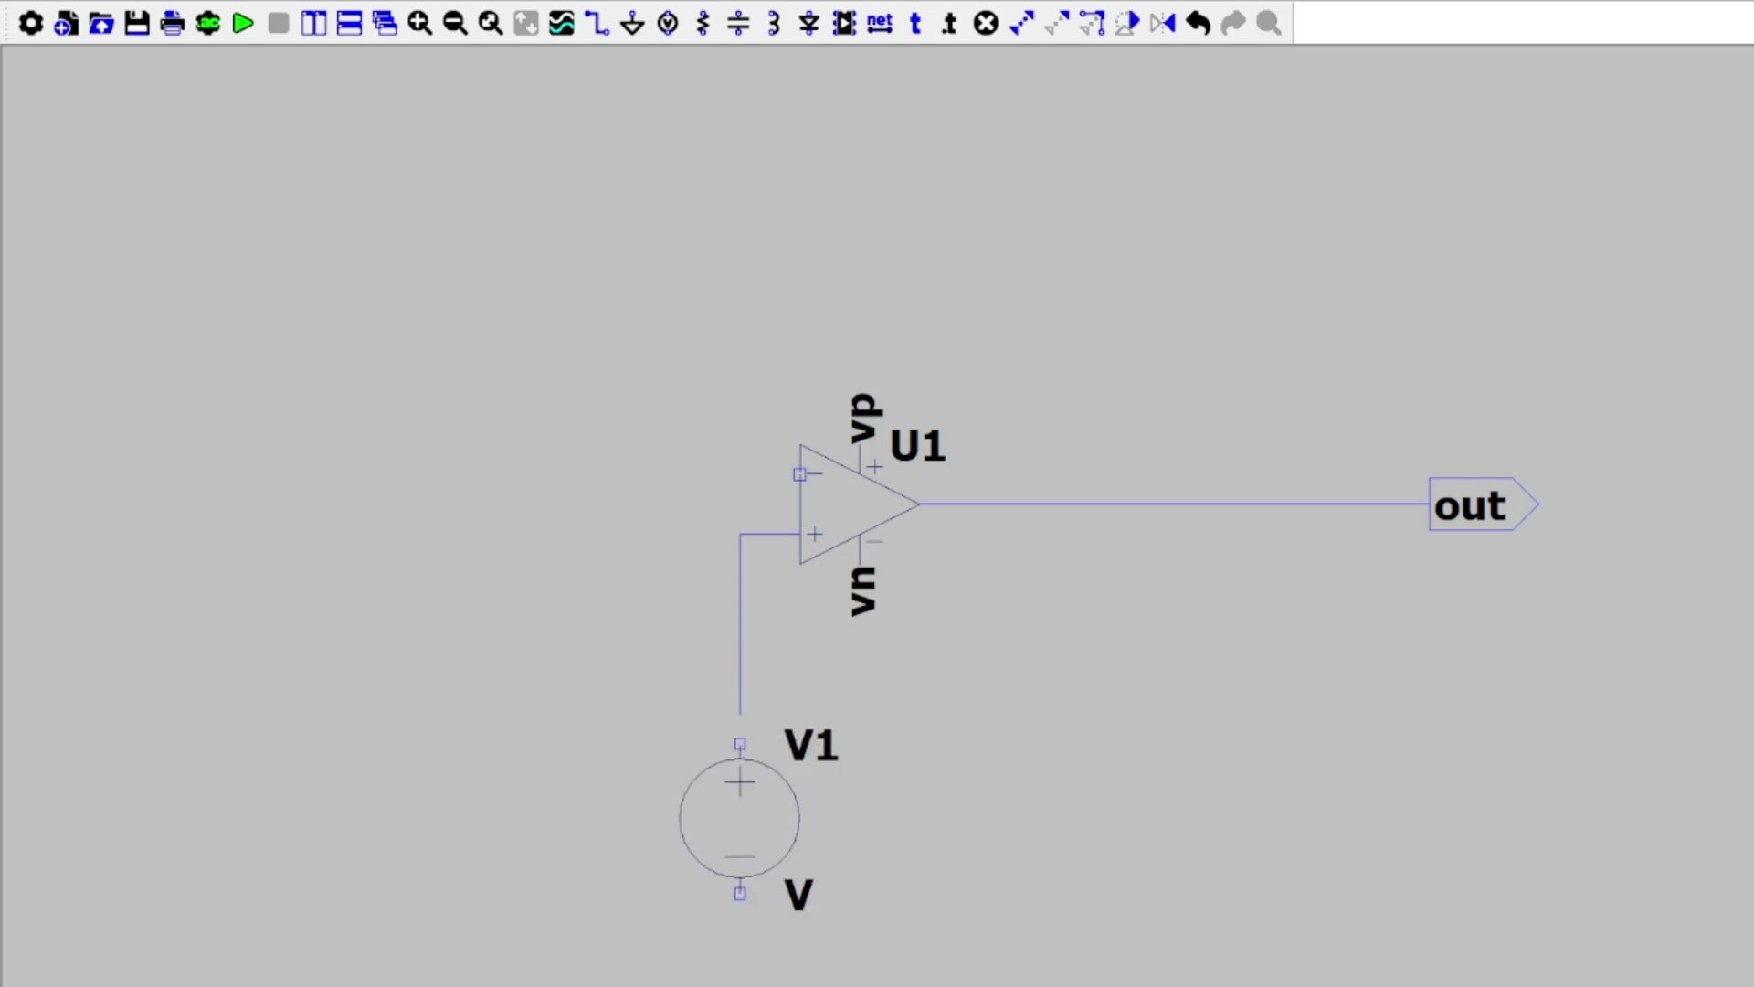
{"action": "left_click", "coordinate": [740, 706]}
{"action": "key", "text": "Escape"}
{"action": "left_click_drag", "start_coordinate": [876, 787], "coordinate": [876, 662]}
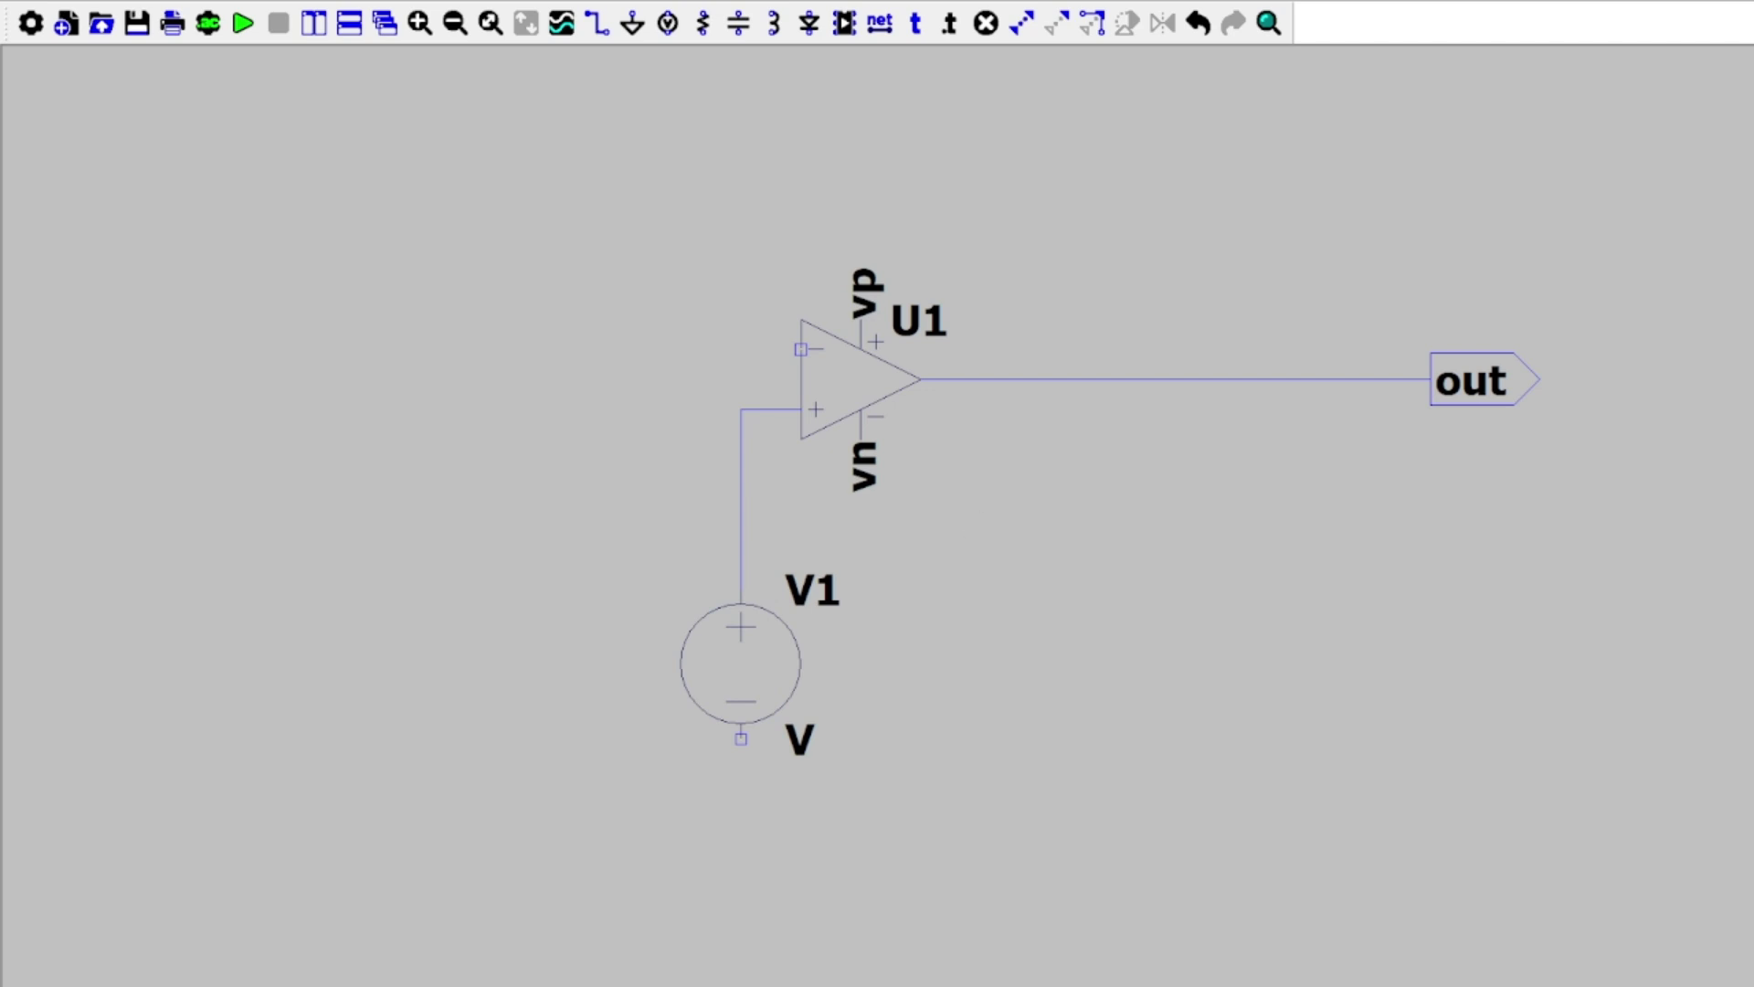
- Wire V1's negative terminal downward and place a ground symbol at the wire's end
{"action": "left_click", "coordinate": [741, 738]}
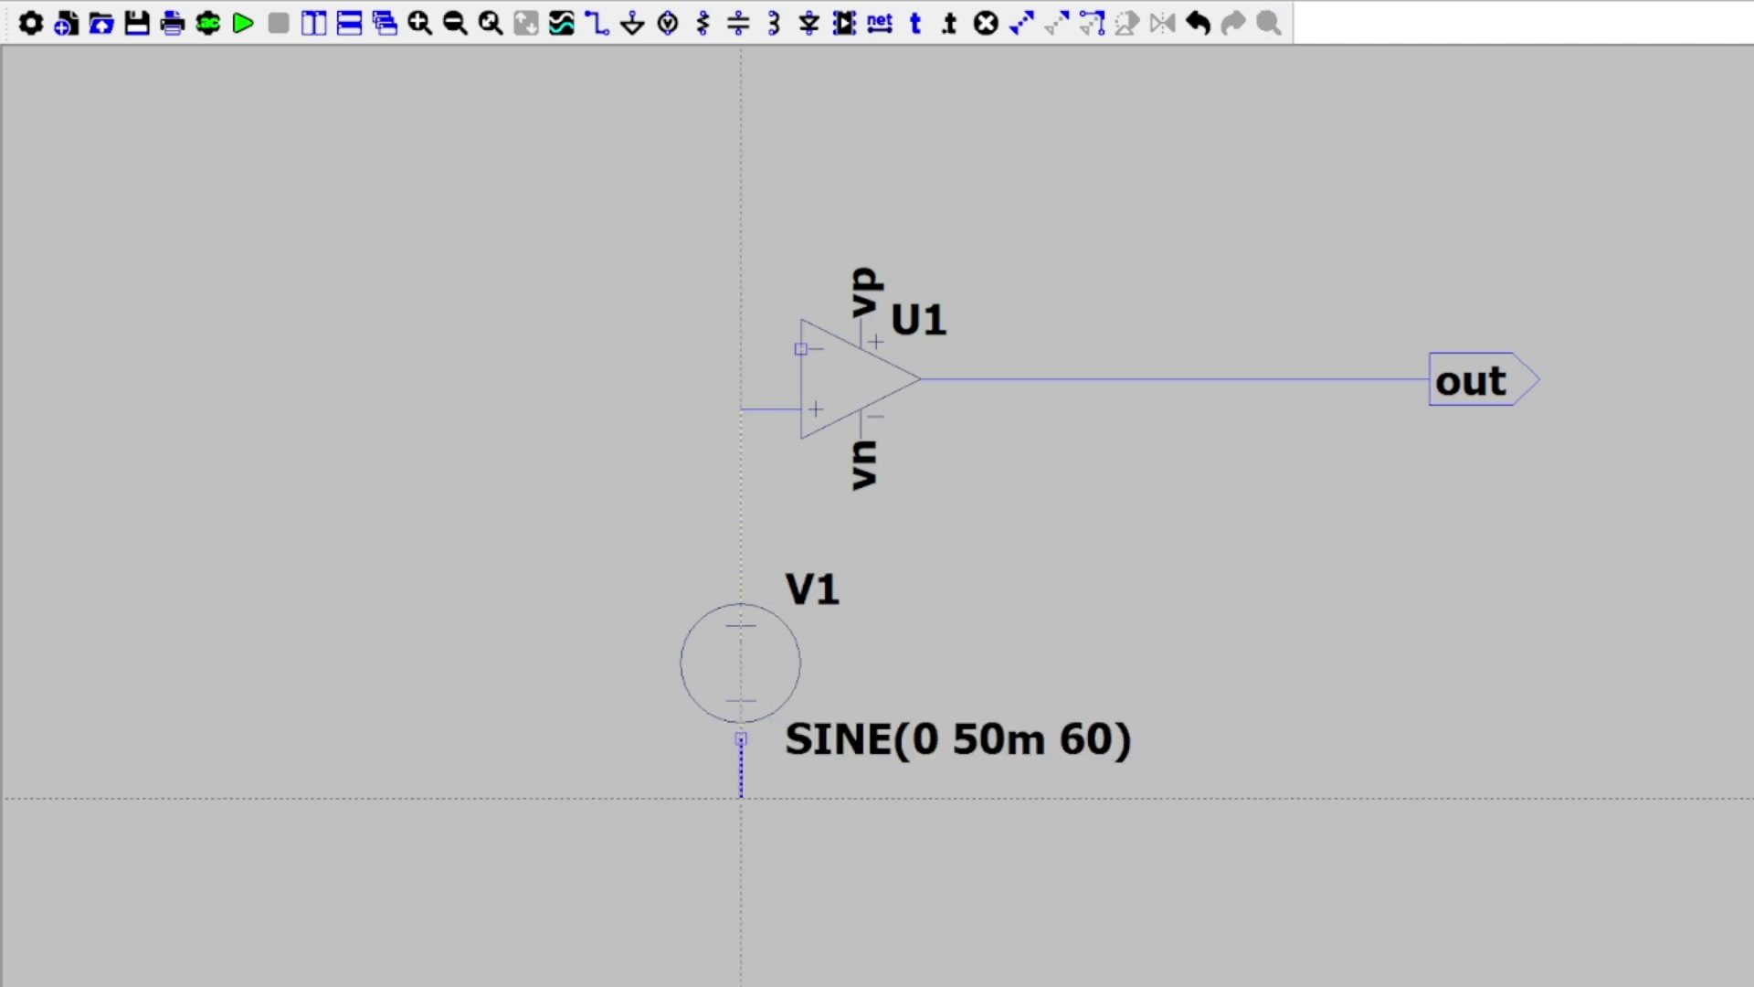
{"action": "left_click", "coordinate": [741, 827]}
{"action": "right_click", "coordinate": [772, 834]}
{"action": "key", "text": "g"}
{"action": "left_click", "coordinate": [741, 827]}
{"action": "right_click", "coordinate": [831, 827]}
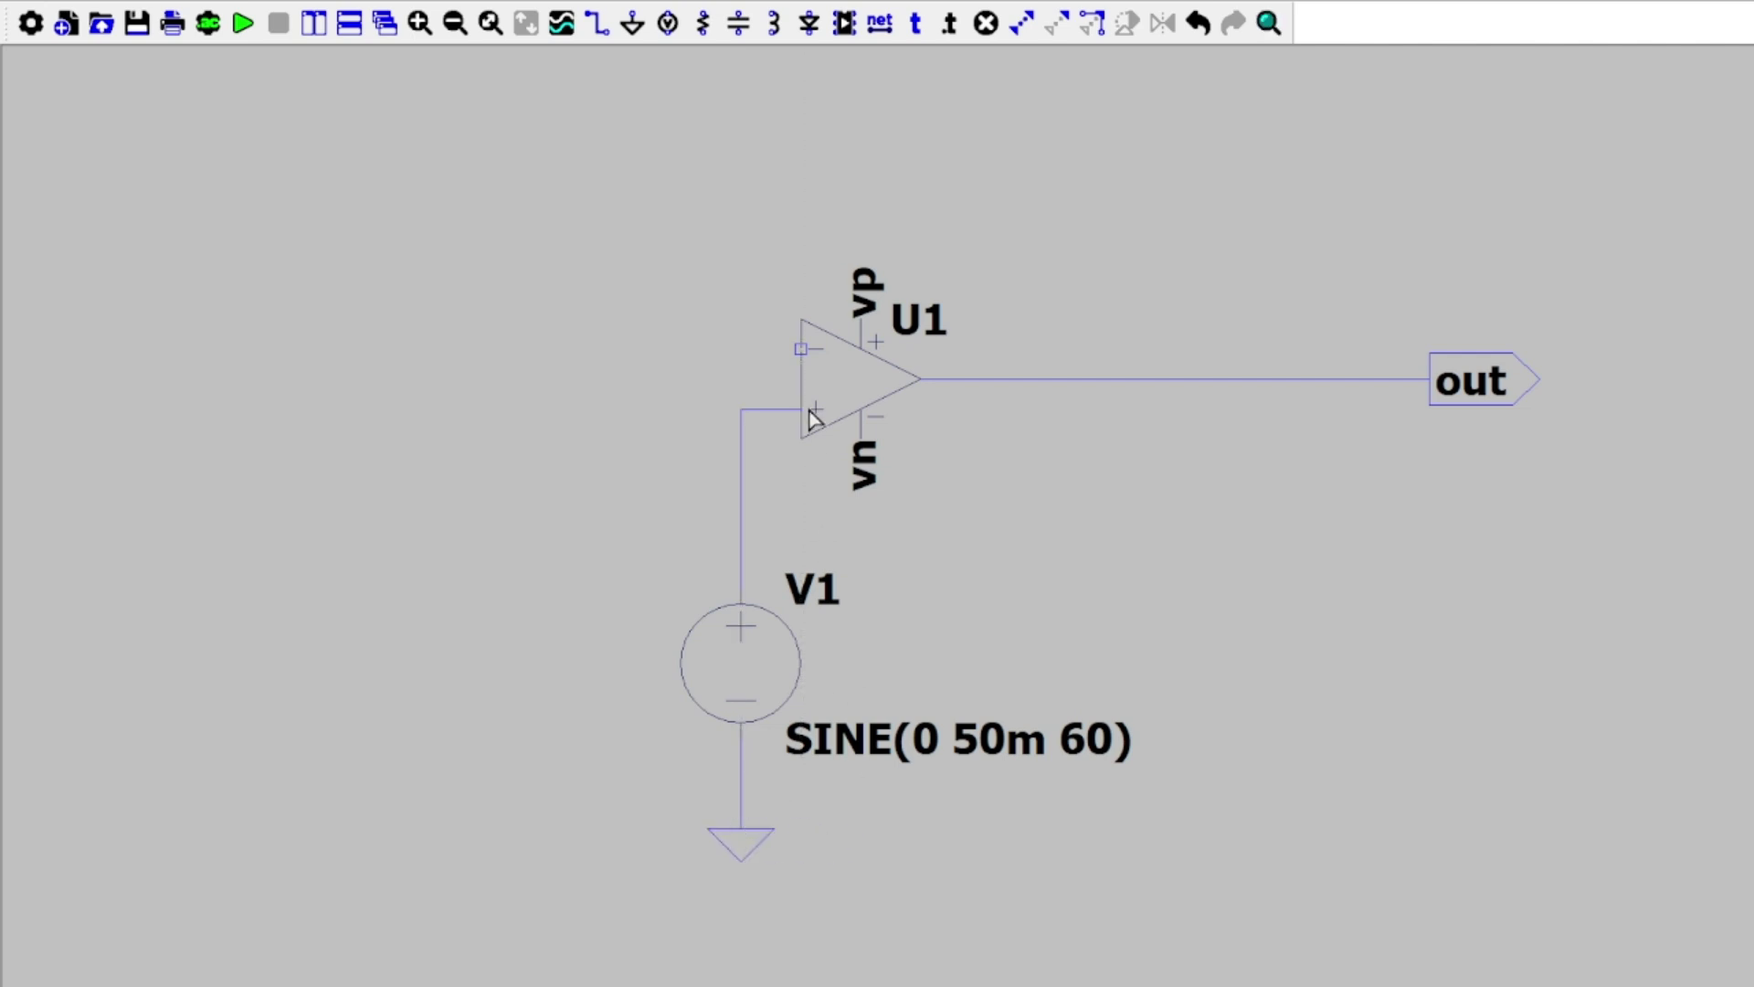
{"action": "scroll", "coordinate": [891, 541], "scroll_direction": "down", "scroll_amount": 2}
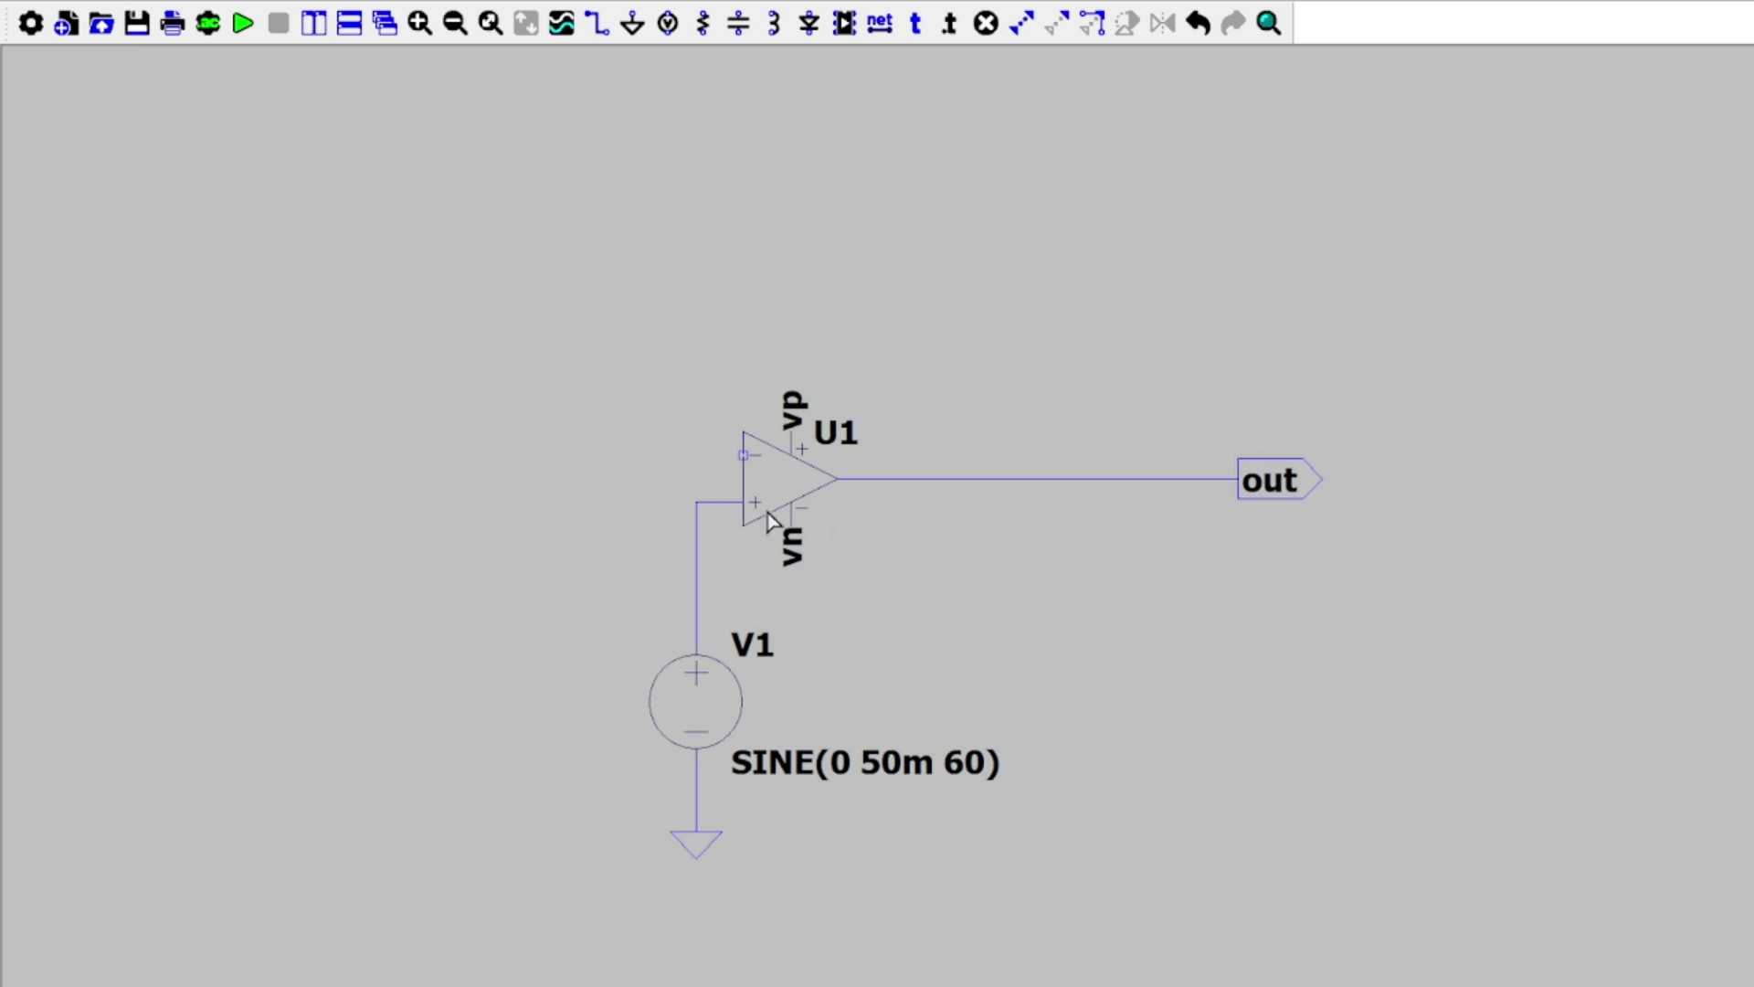
{"action": "left_click_drag", "start_coordinate": [869, 560], "coordinate": [862, 599]}
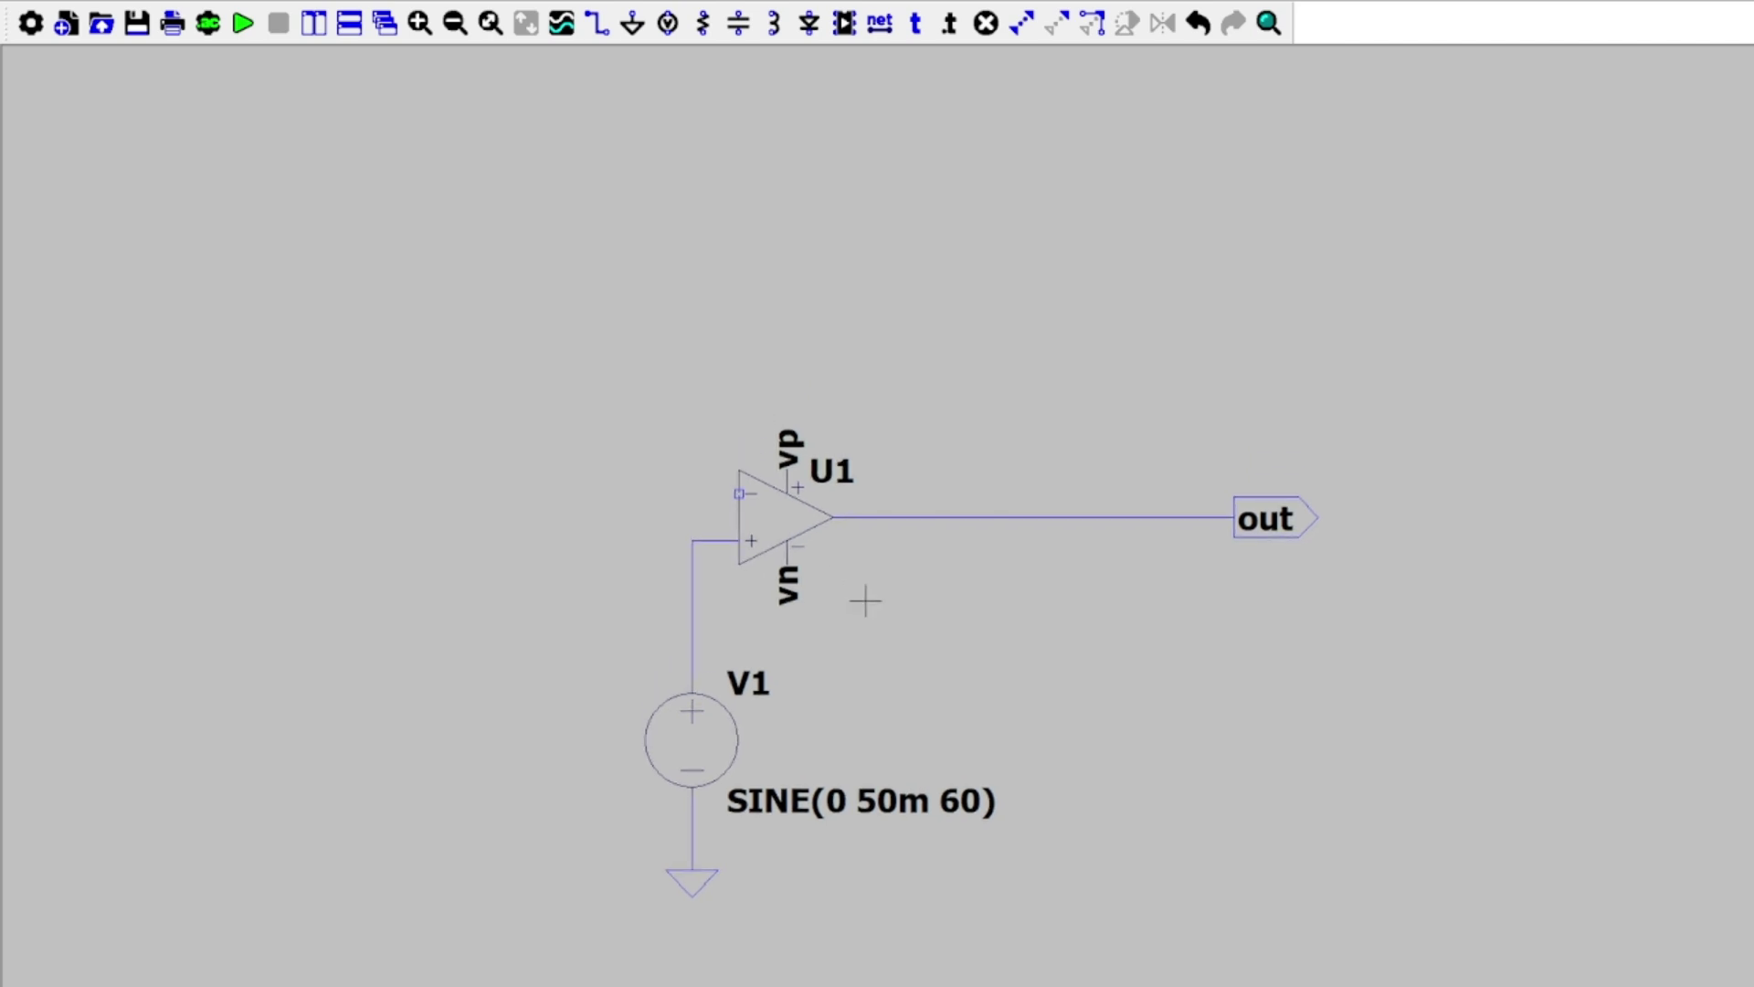
- Route a feedback wire from U1's − input up over the op-amp and down to its output
{"action": "key", "text": "F3"}
{"action": "left_click", "coordinate": [740, 494]}
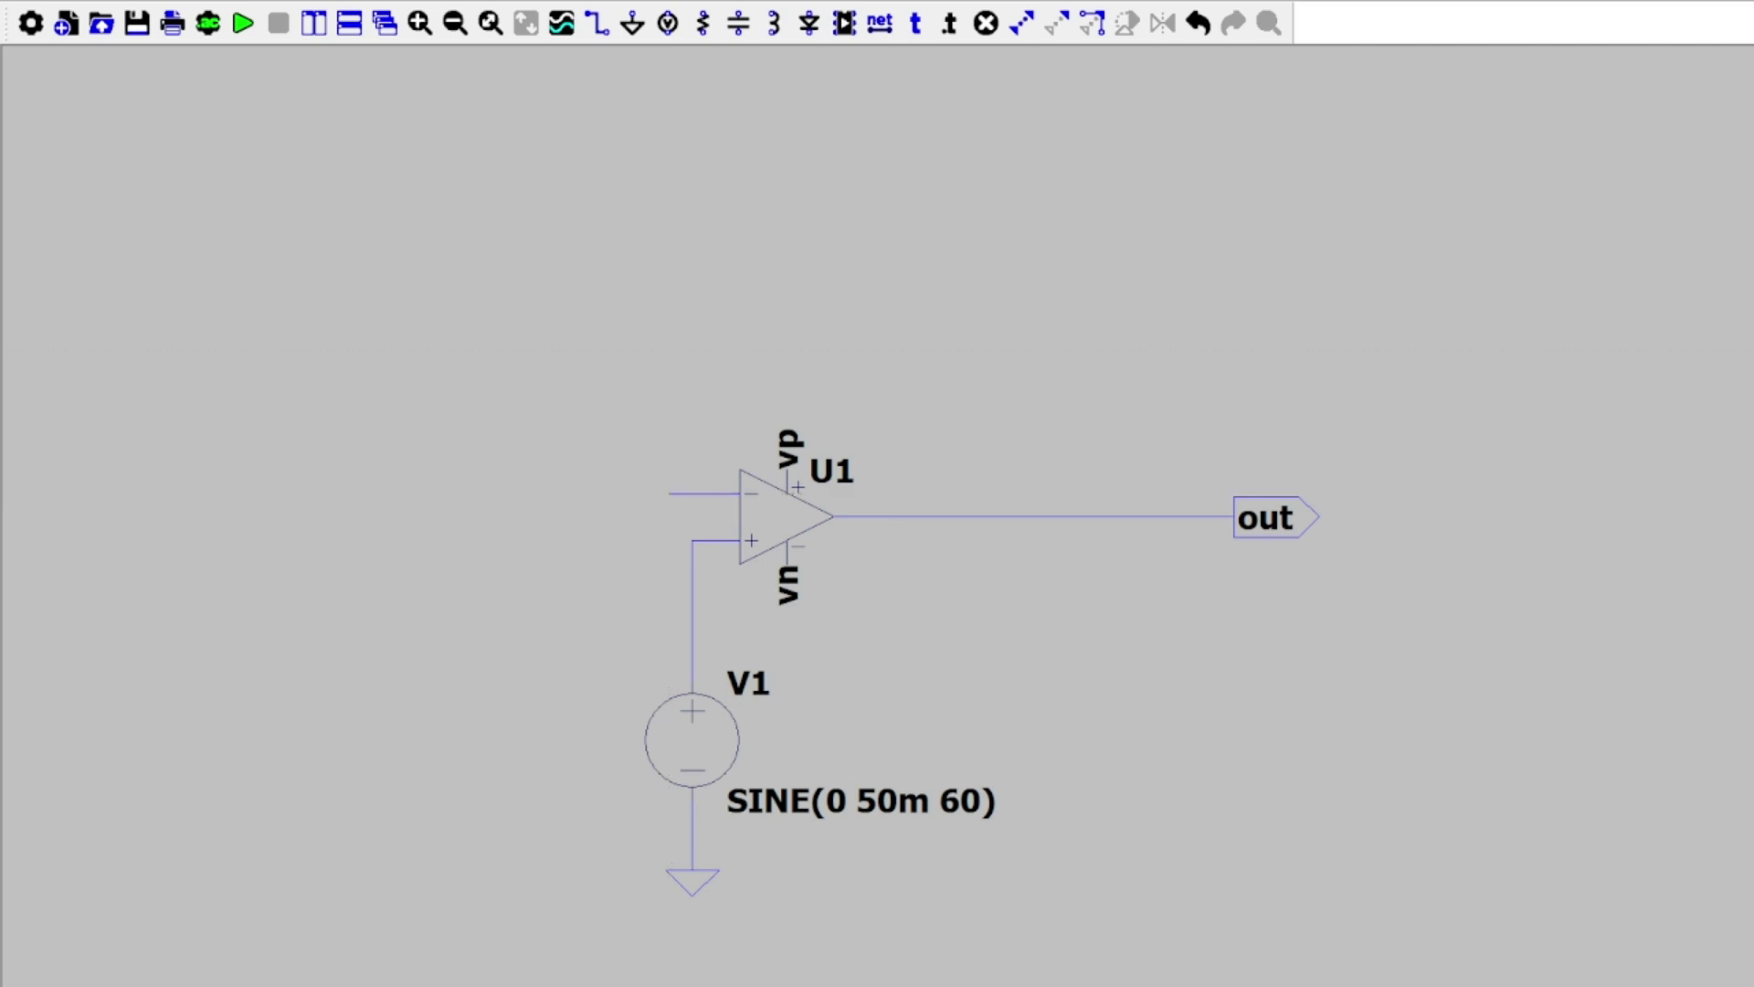
{"action": "left_click", "coordinate": [669, 304]}
{"action": "left_click", "coordinate": [976, 304]}
{"action": "right_click", "coordinate": [975, 446]}
{"action": "left_click", "coordinate": [976, 305]}
{"action": "left_click", "coordinate": [976, 516]}
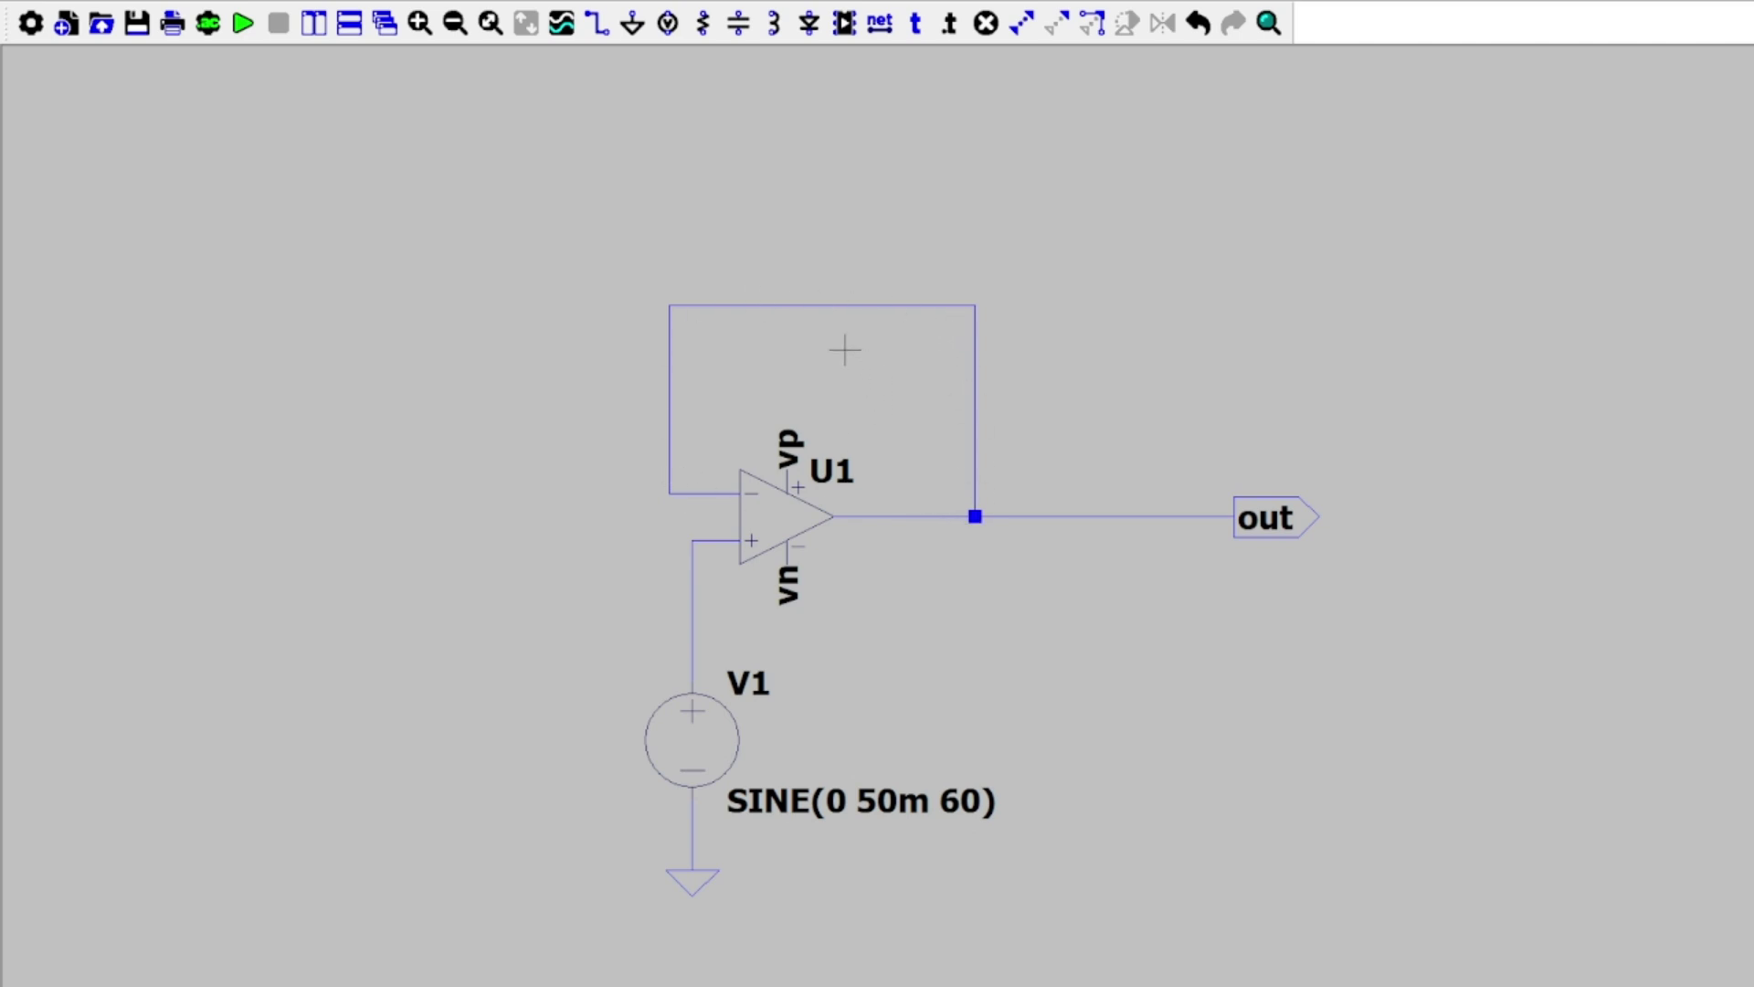
- Place a horizontal 10k resistor Rf on the top feedback wire
{"action": "key", "text": "r"}
{"action": "key", "text": "ctrl+r"}
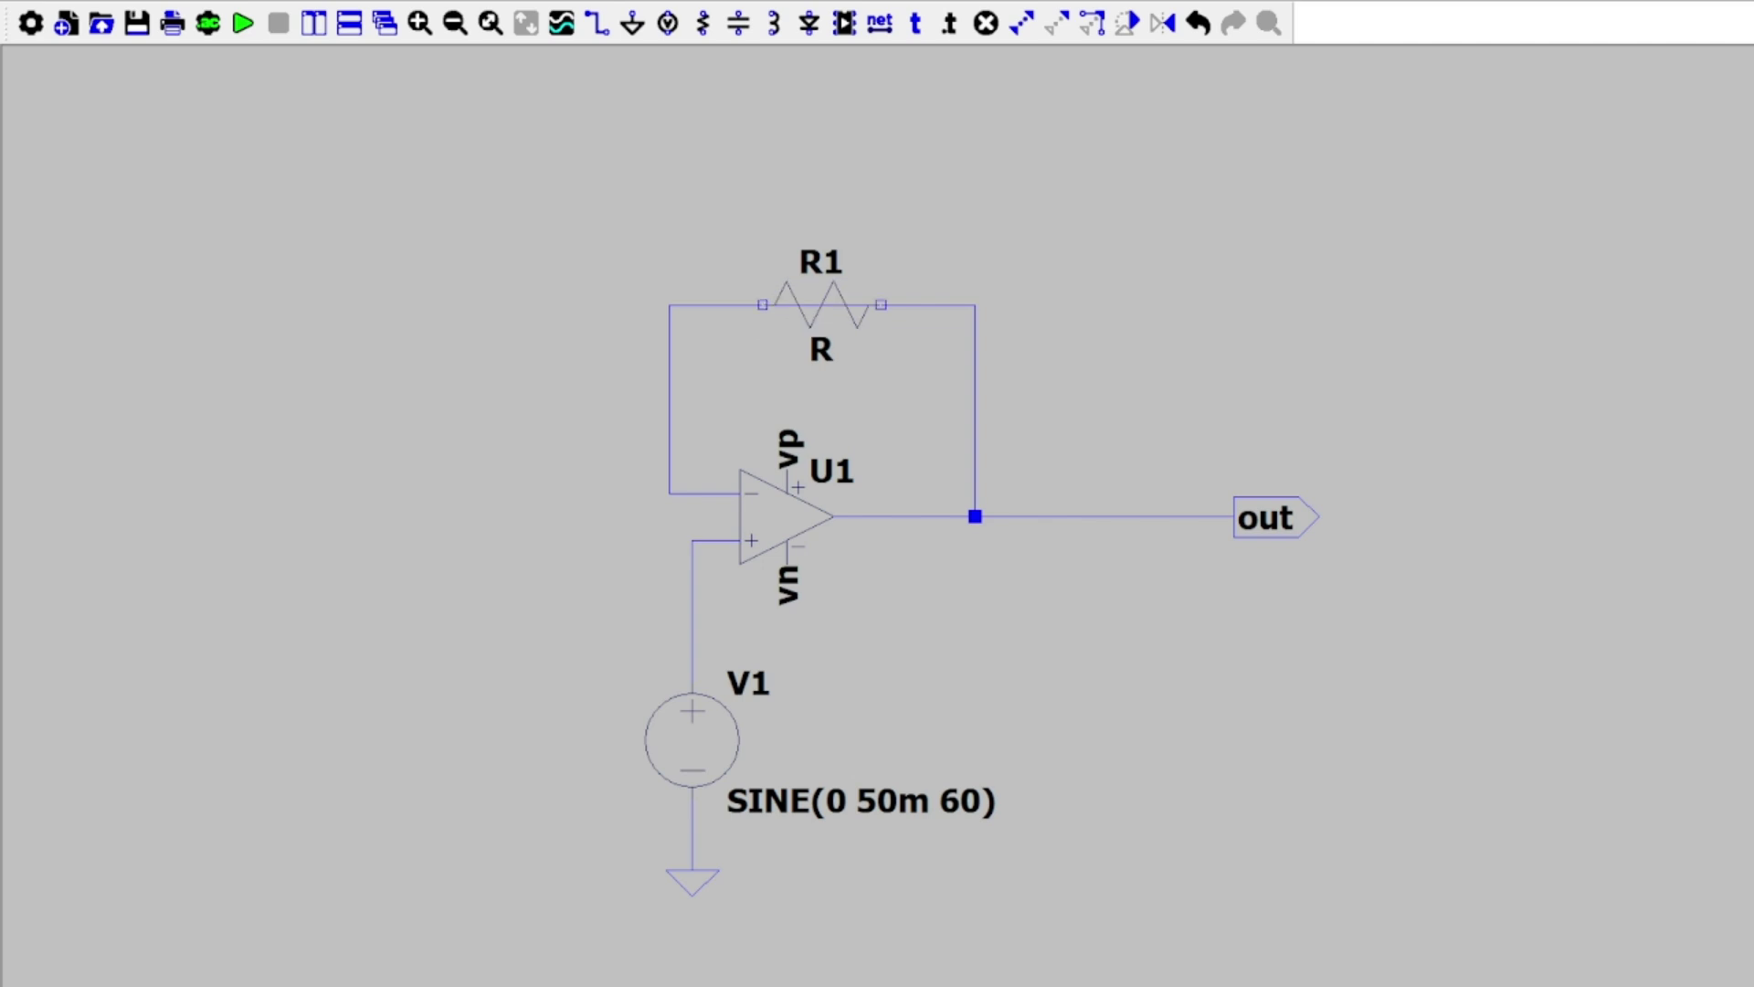
{"action": "left_click", "coordinate": [821, 304]}
{"action": "key", "text": "Escape"}
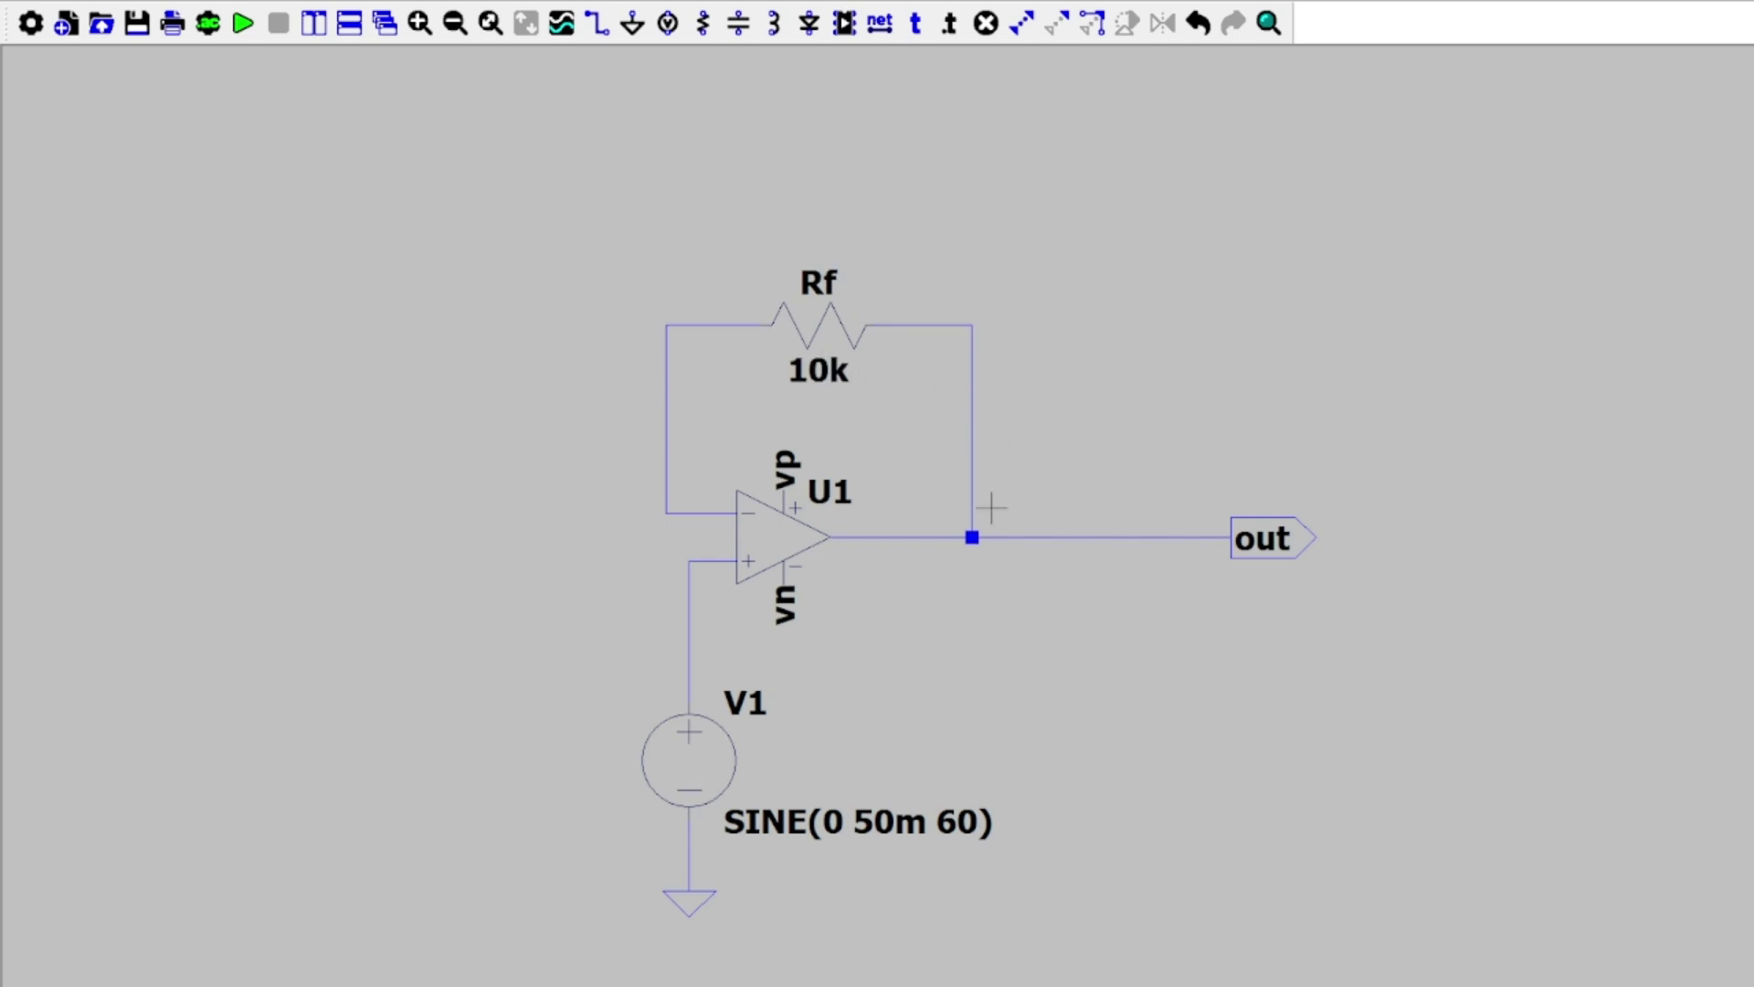
- Wire Rf's left end to the inverting input and place horizontal 10k resistor R1 to its left
{"action": "left_click", "coordinate": [667, 513]}
{"action": "left_click", "coordinate": [571, 513]}
{"action": "key", "text": "Escape"}
{"action": "key", "text": "r"}
{"action": "key", "text": "ctrl+r"}
{"action": "left_click", "coordinate": [513, 513]}
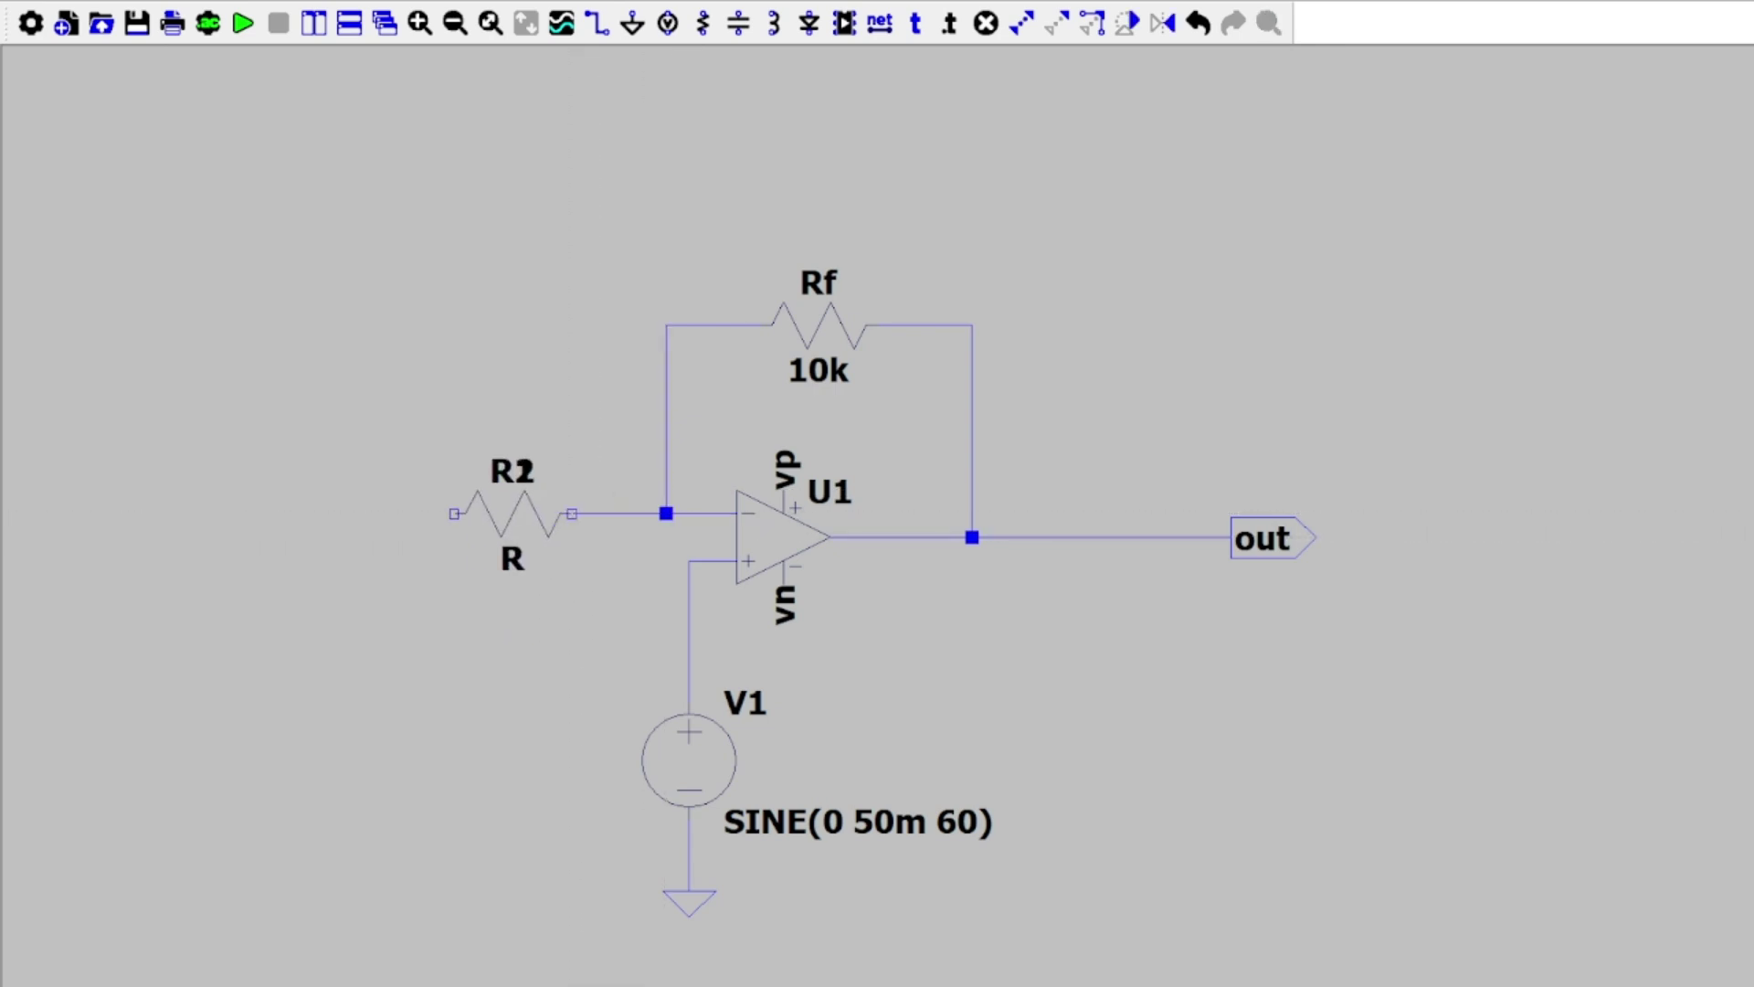
- Attach a left-pointing ground to R1's left end
{"action": "key", "text": "Escape"}
{"action": "key", "text": "g"}
{"action": "key", "text": "ctrl+r"}
{"action": "left_click", "coordinate": [455, 514]}
{"action": "key", "text": "Escape"}
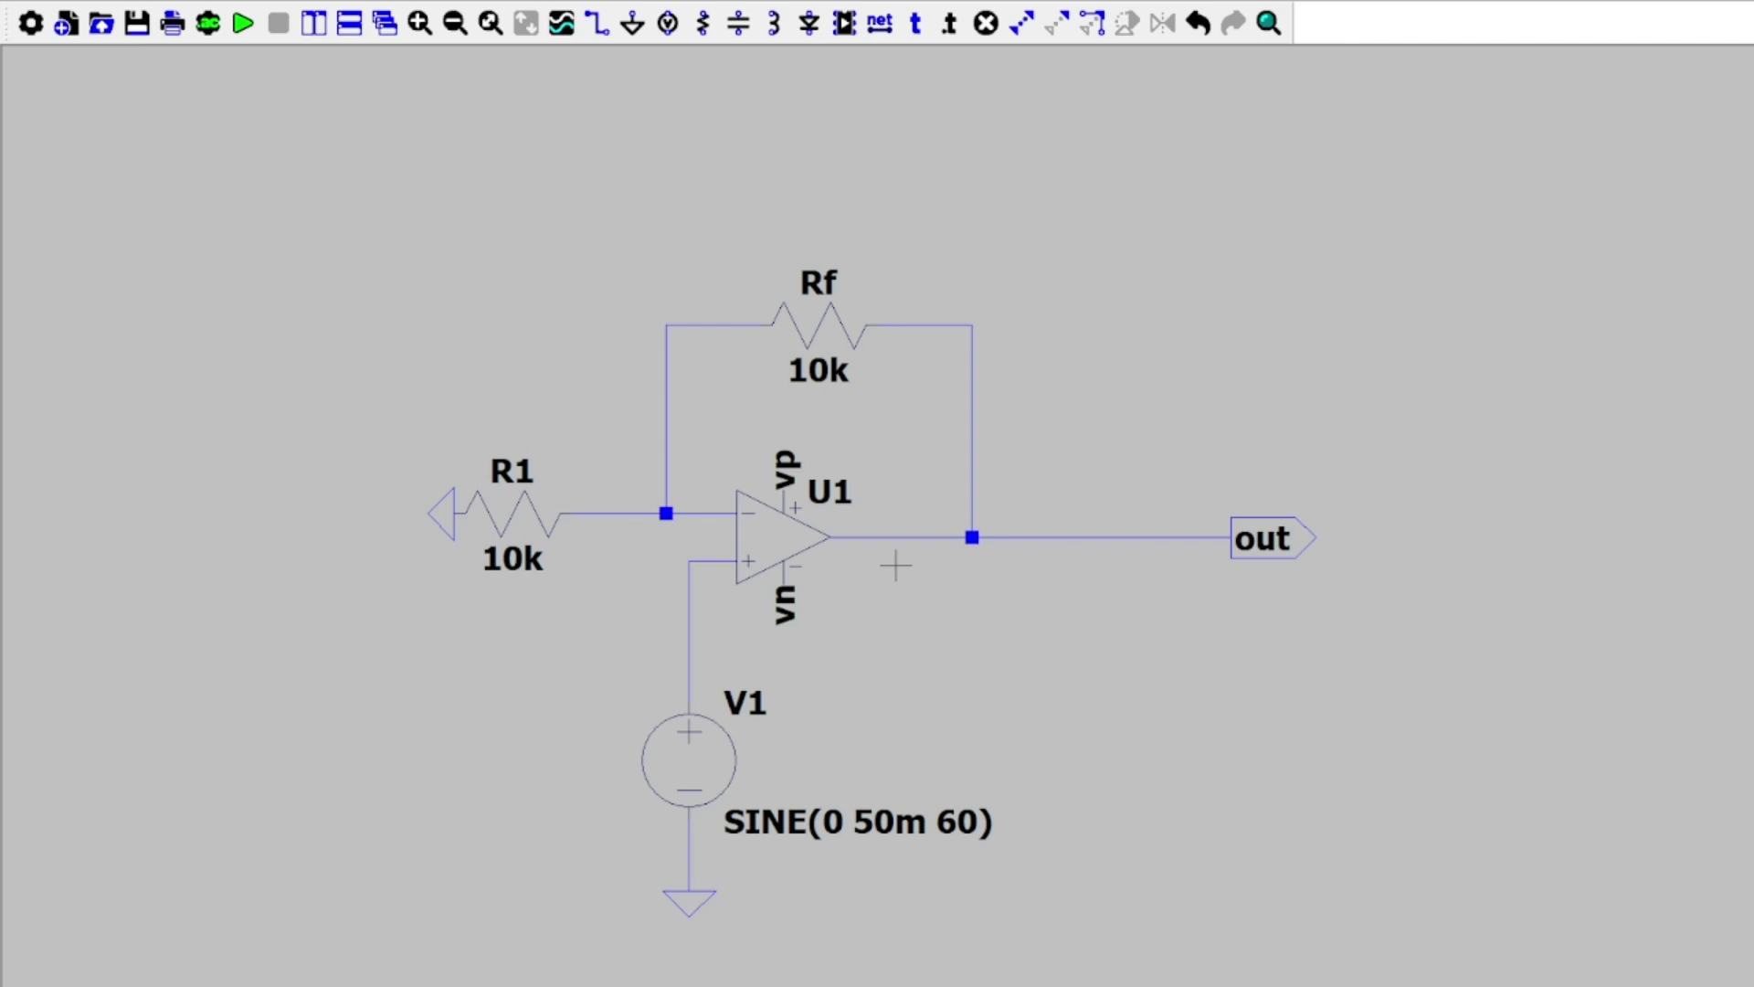
{"action": "left_click_drag", "start_coordinate": [880, 442], "coordinate": [866, 460]}
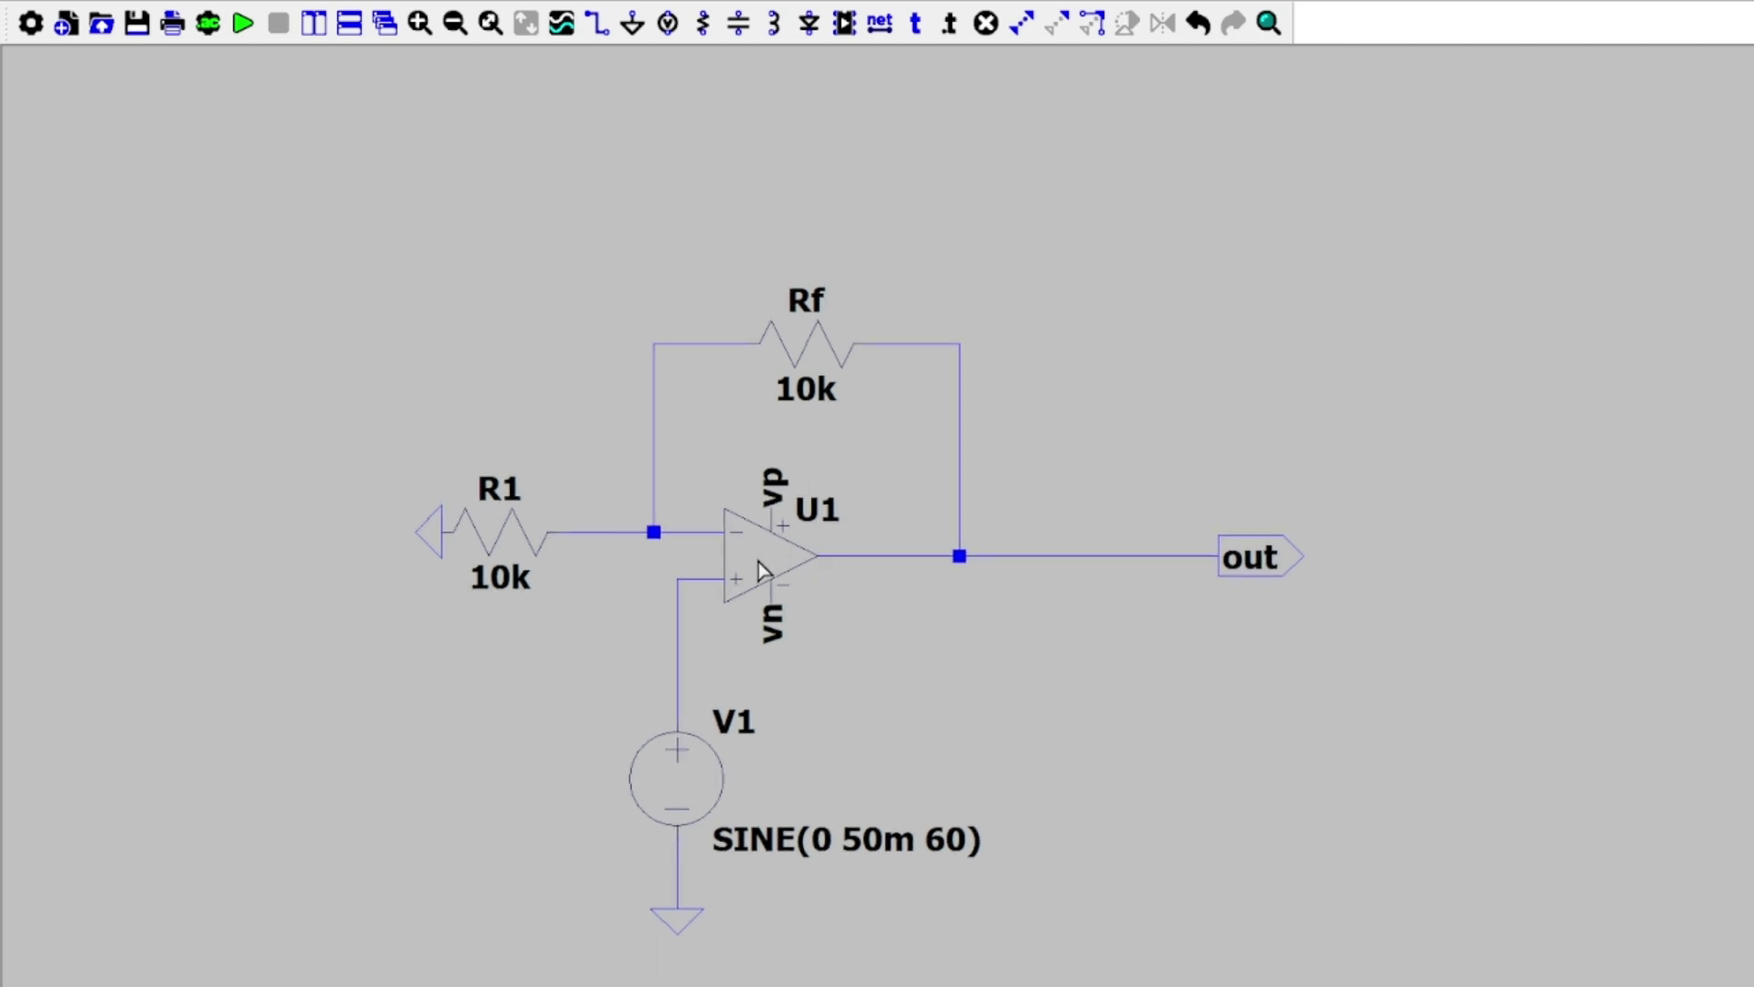
{"action": "scroll", "coordinate": [763, 571], "scroll_direction": "down", "scroll_amount": 1}
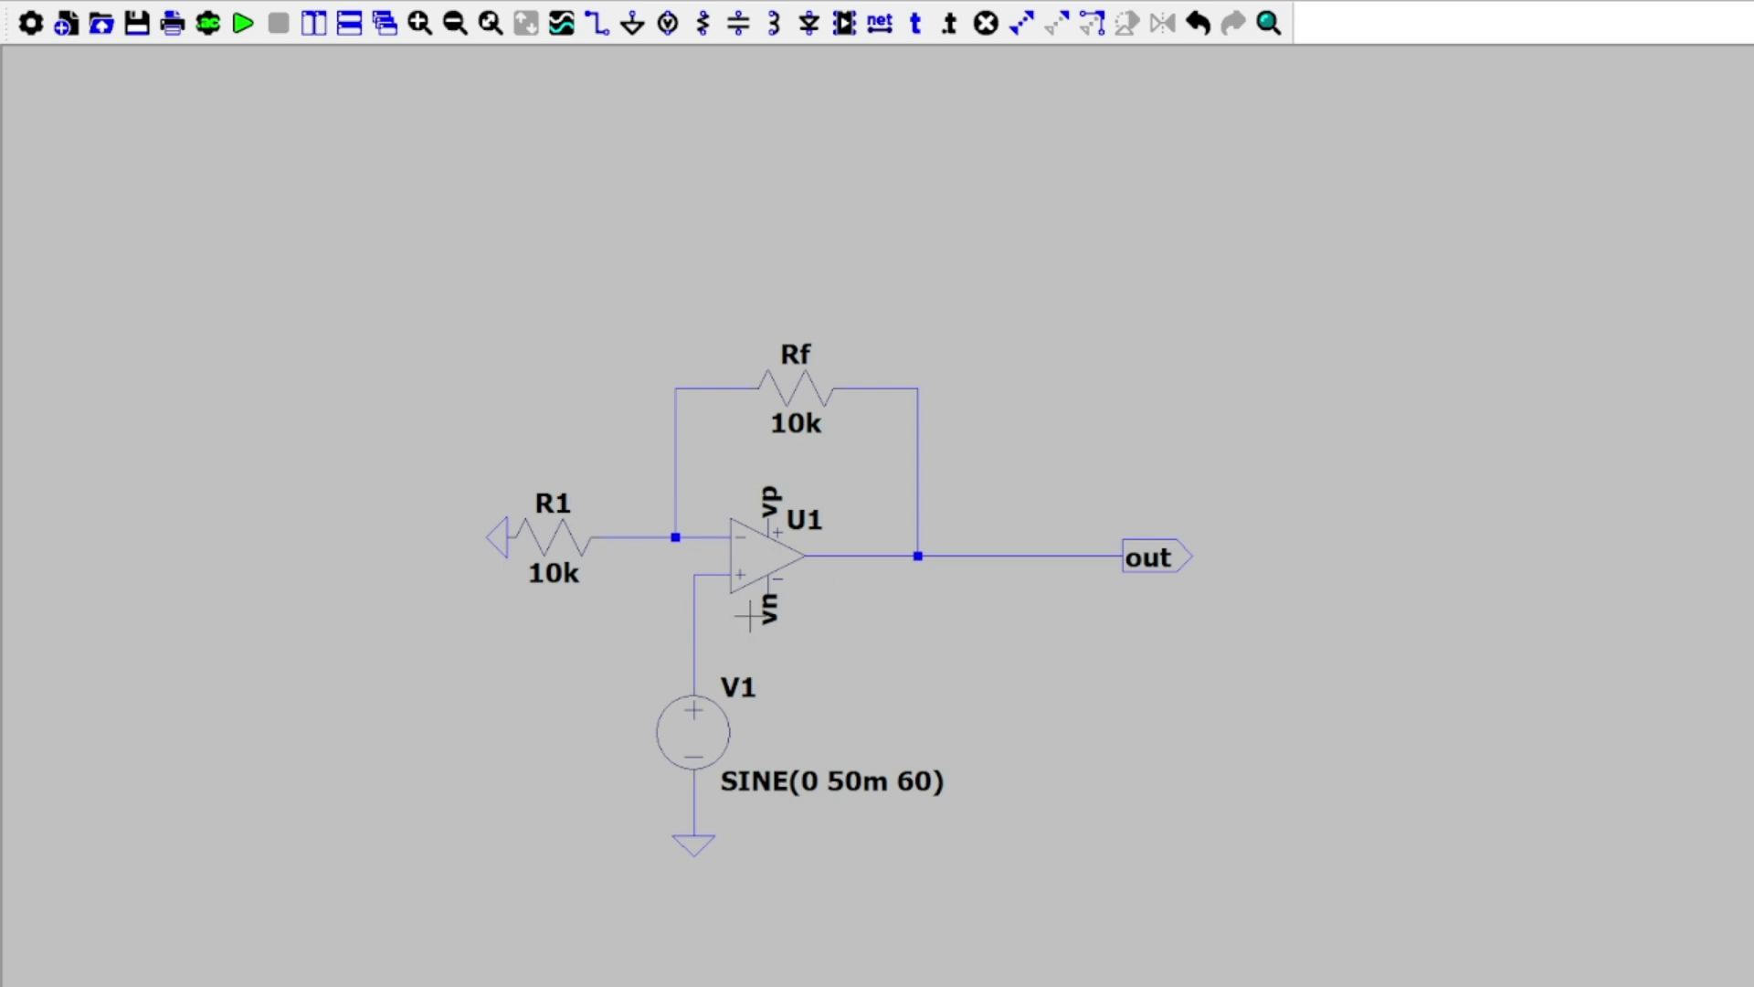
{"action": "left_click_drag", "start_coordinate": [632, 607], "coordinate": [631, 633]}
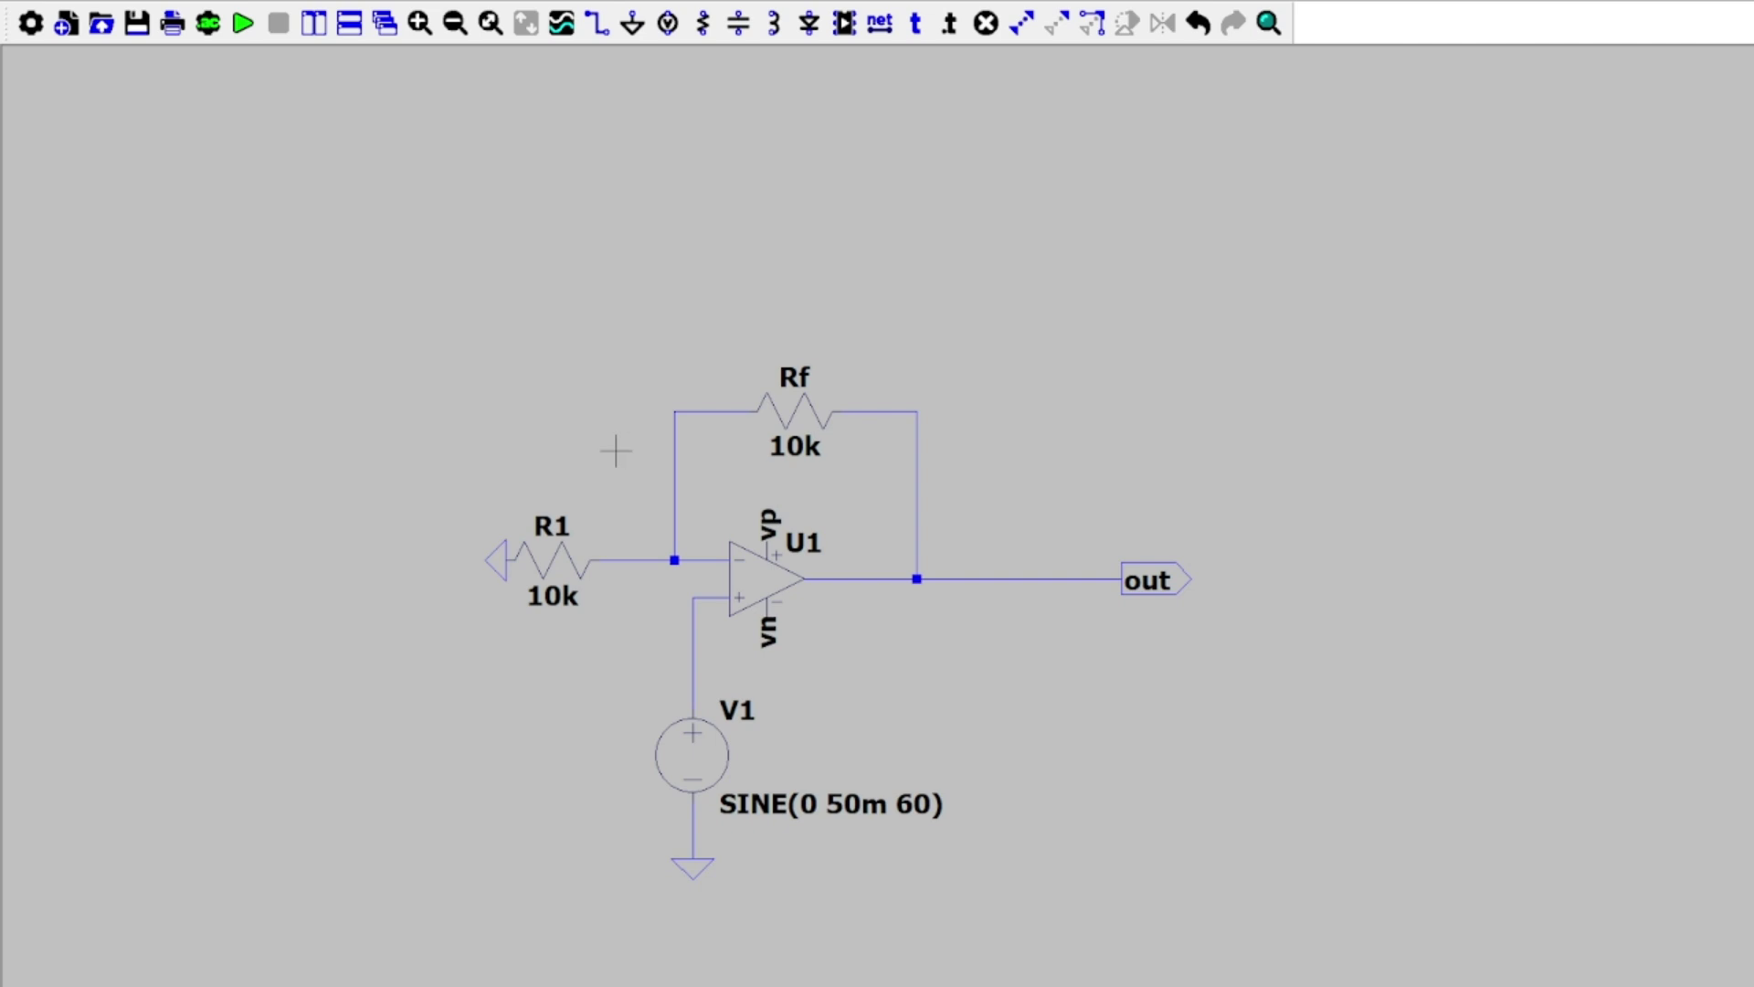
{"action": "left_click_drag", "start_coordinate": [616, 450], "coordinate": [802, 440]}
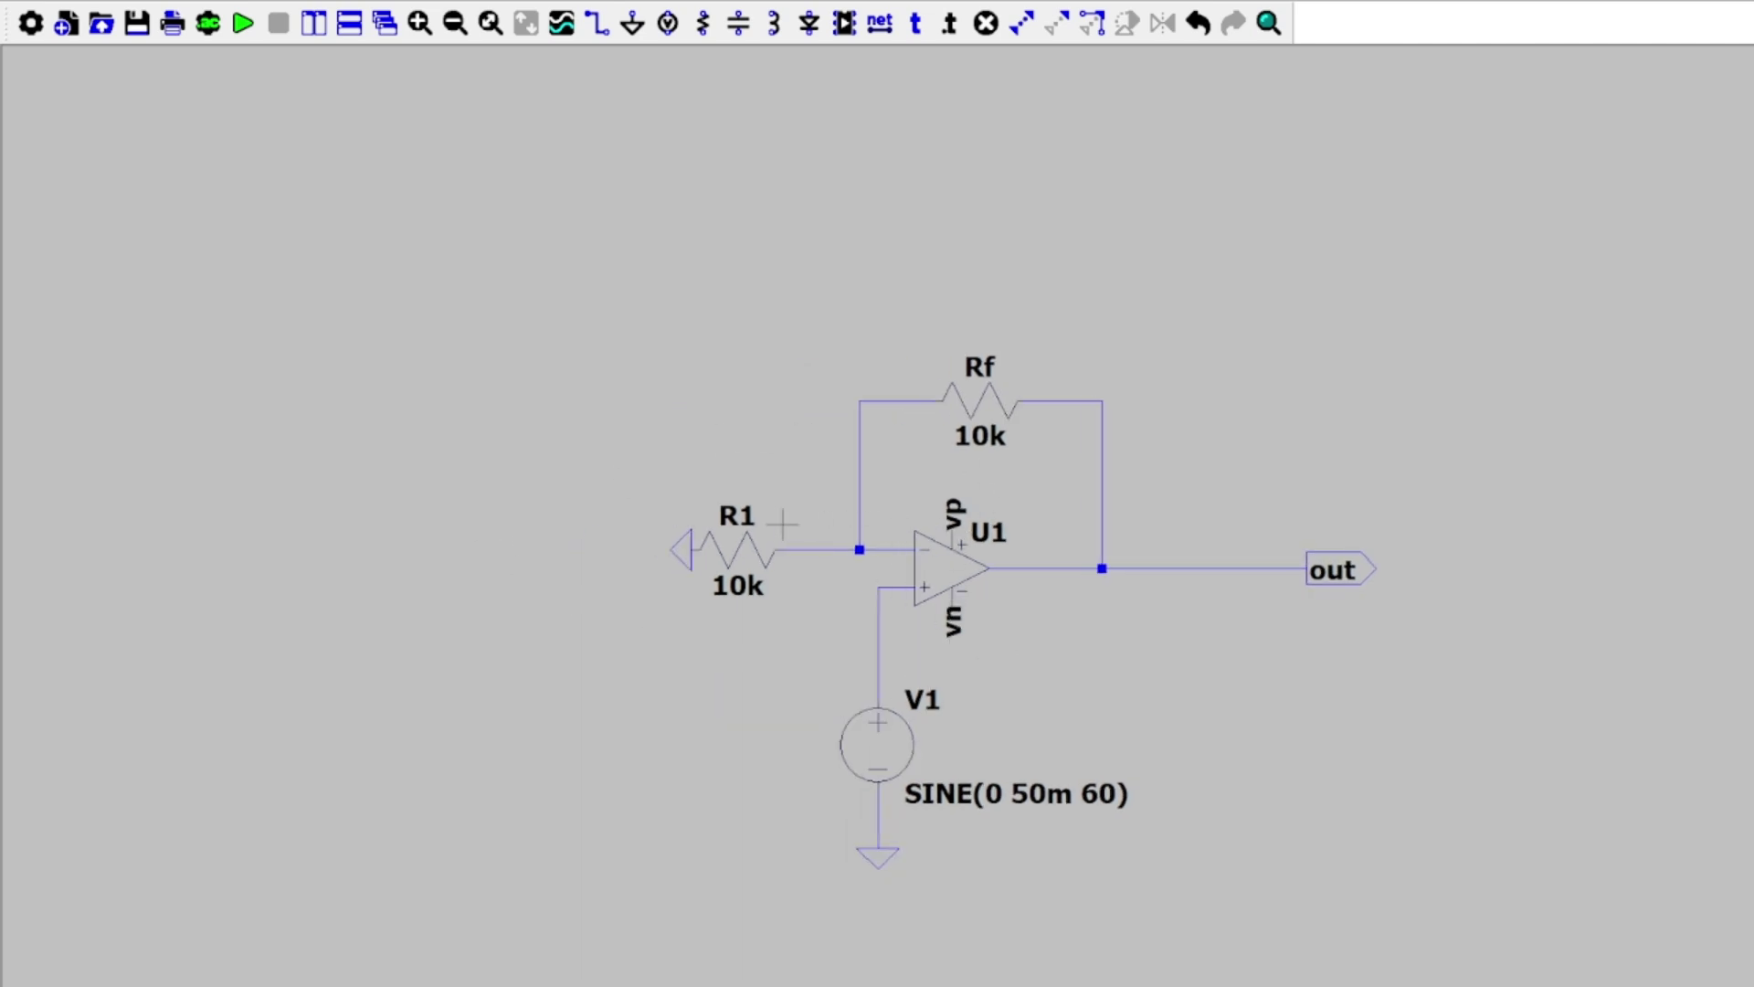
- Place supply sources V2 and V3 stacked on the left of the circuit
{"action": "key", "text": "v"}
{"action": "left_click", "coordinate": [373, 428]}
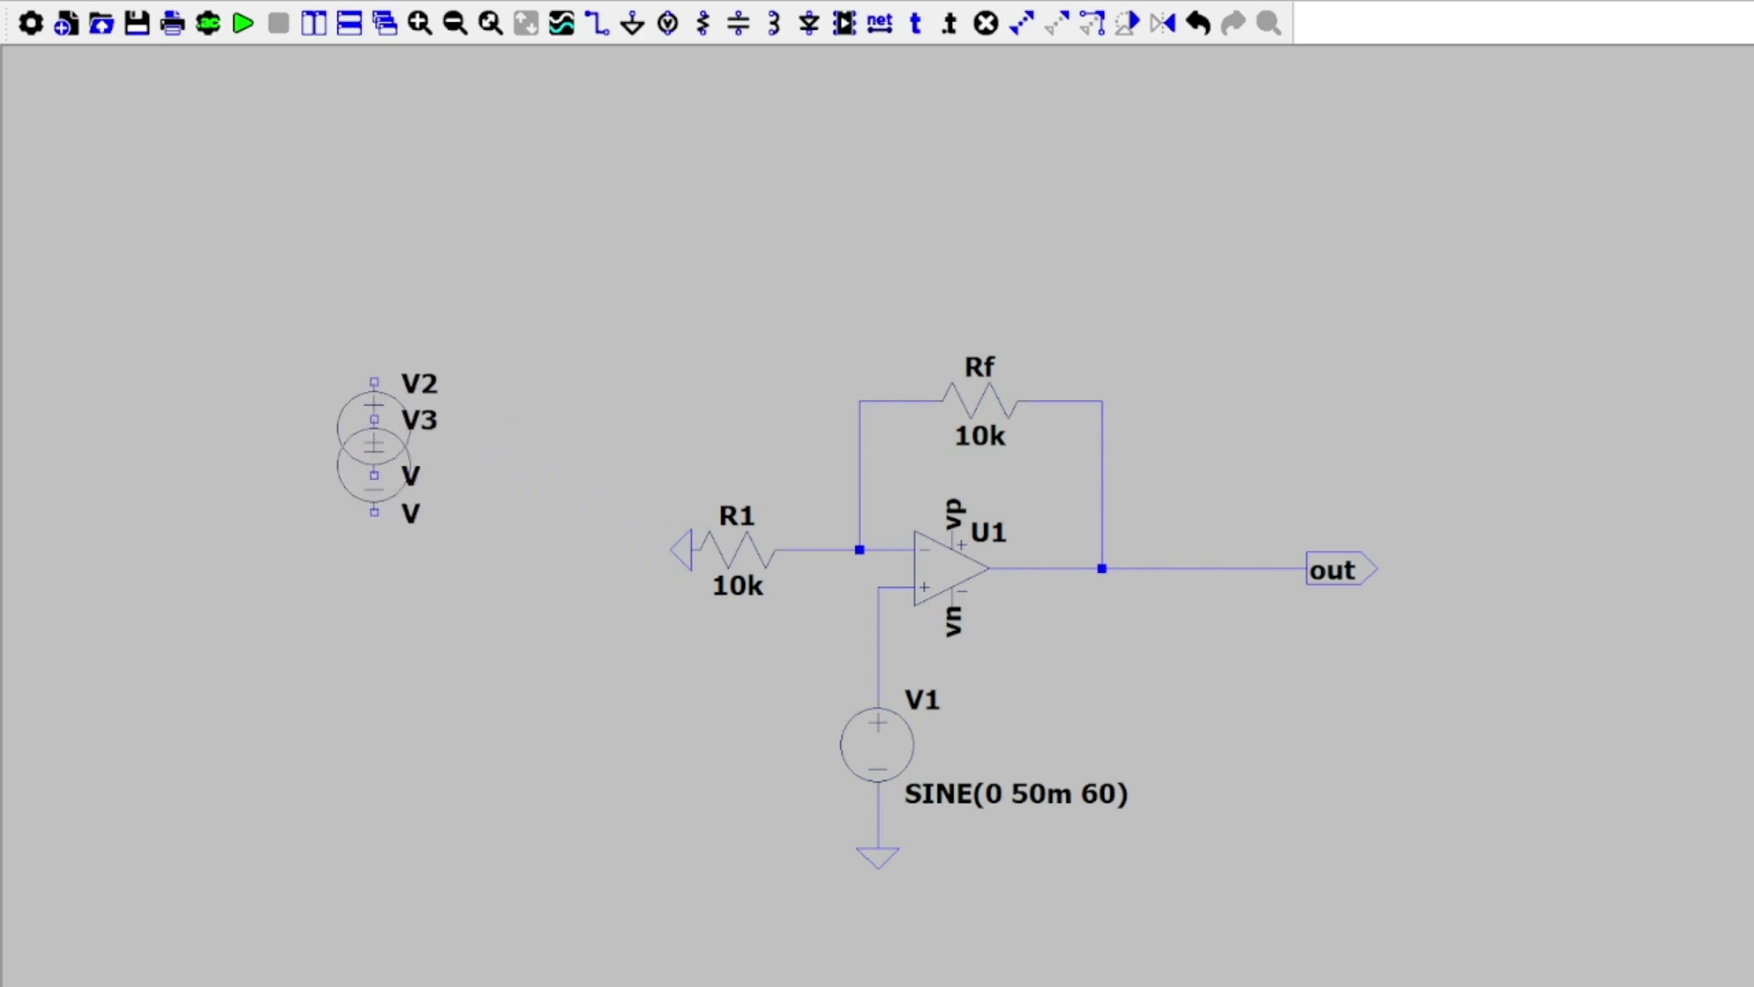
{"action": "left_click", "coordinate": [374, 596]}
{"action": "key", "text": "Escape"}
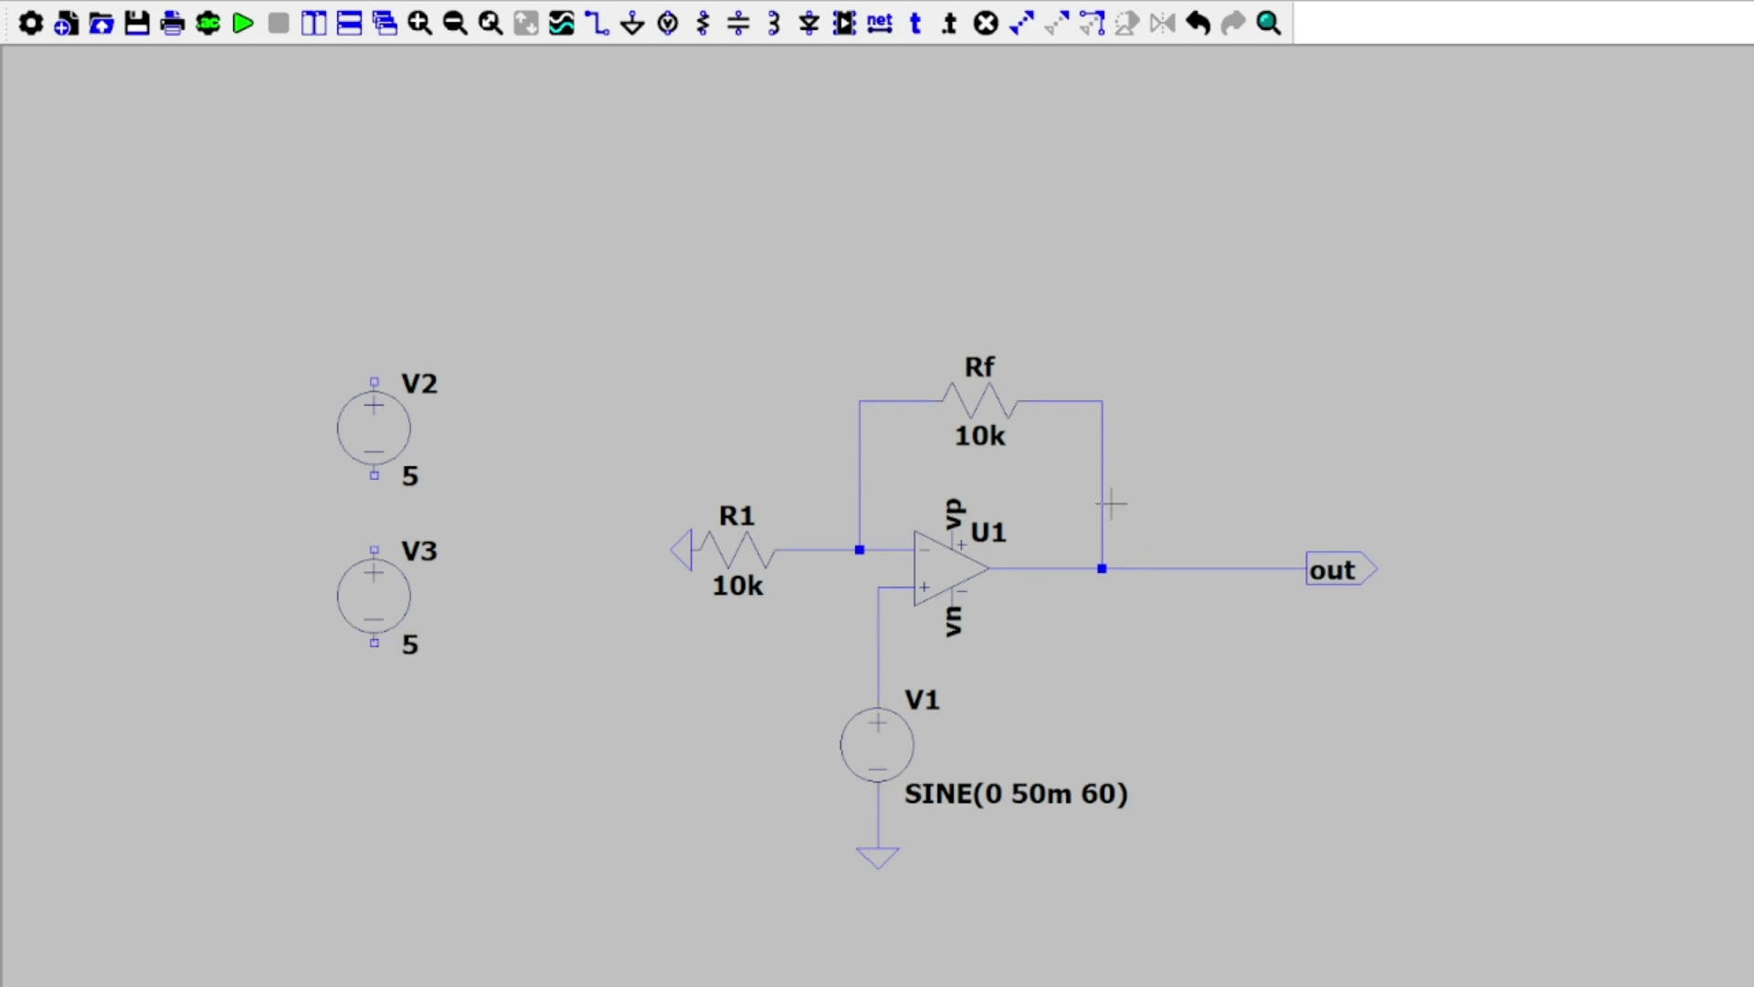
- Wire V2 and V3 in series and ground their junction with a left-pointing ground
{"action": "left_click", "coordinate": [374, 325]}
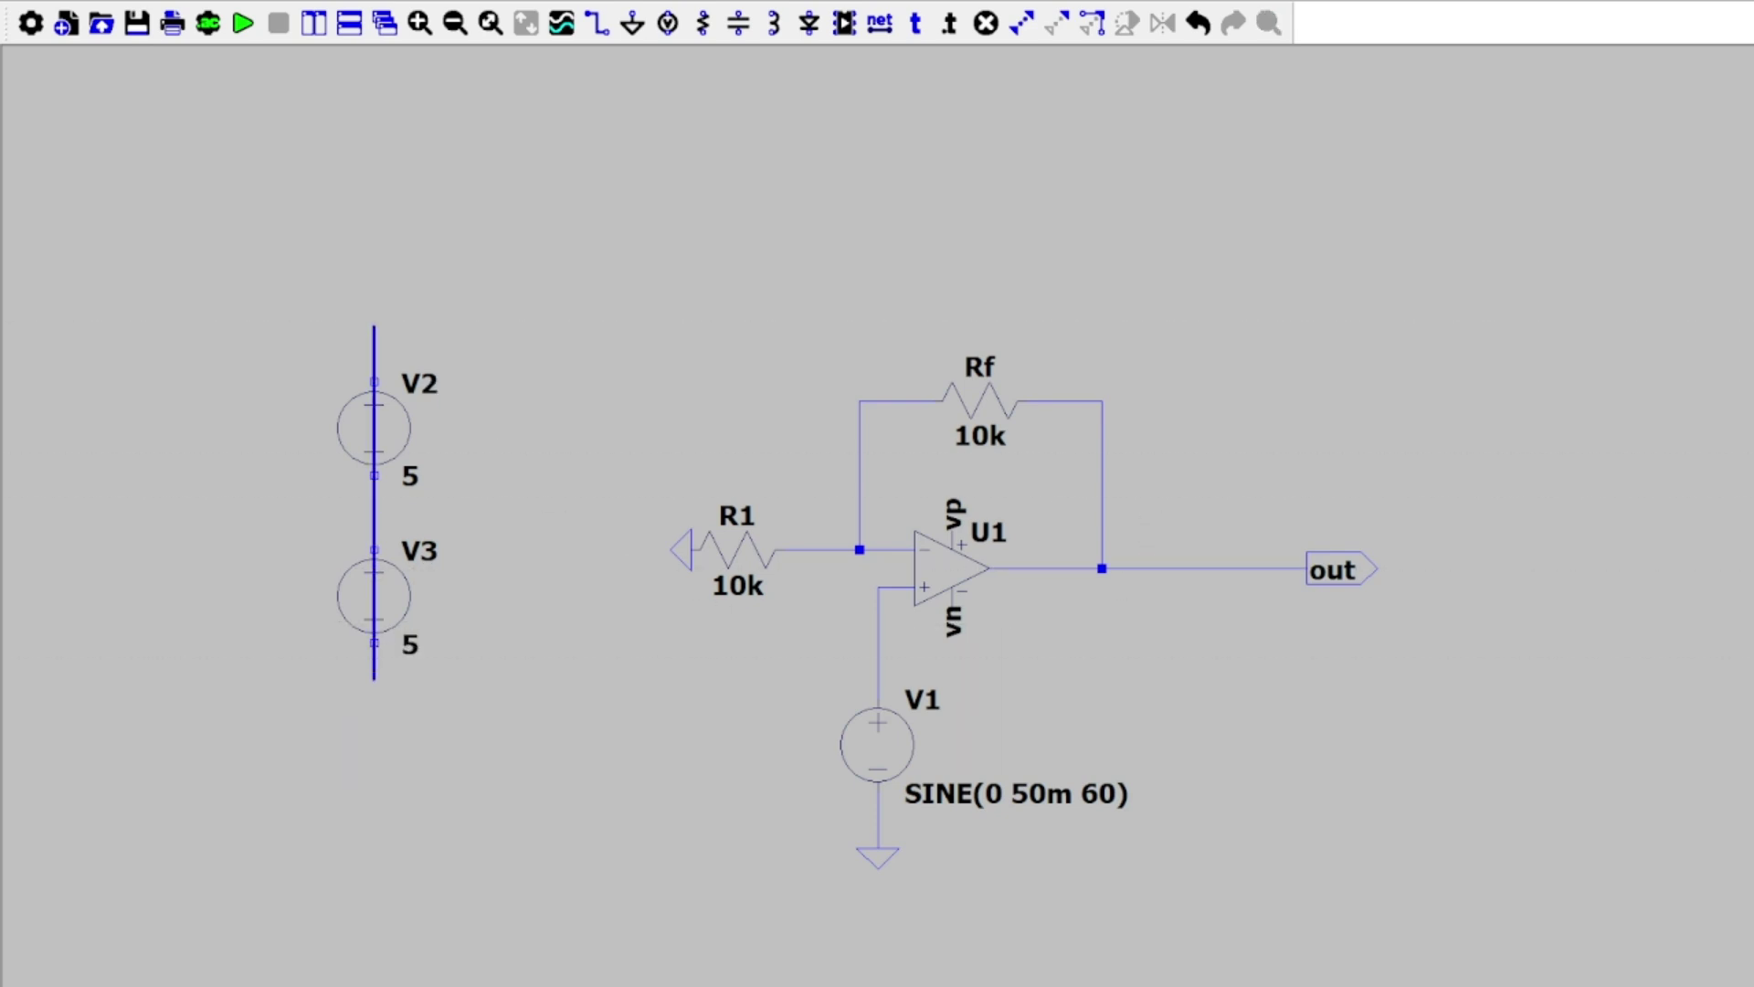
{"action": "left_click", "coordinate": [372, 684]}
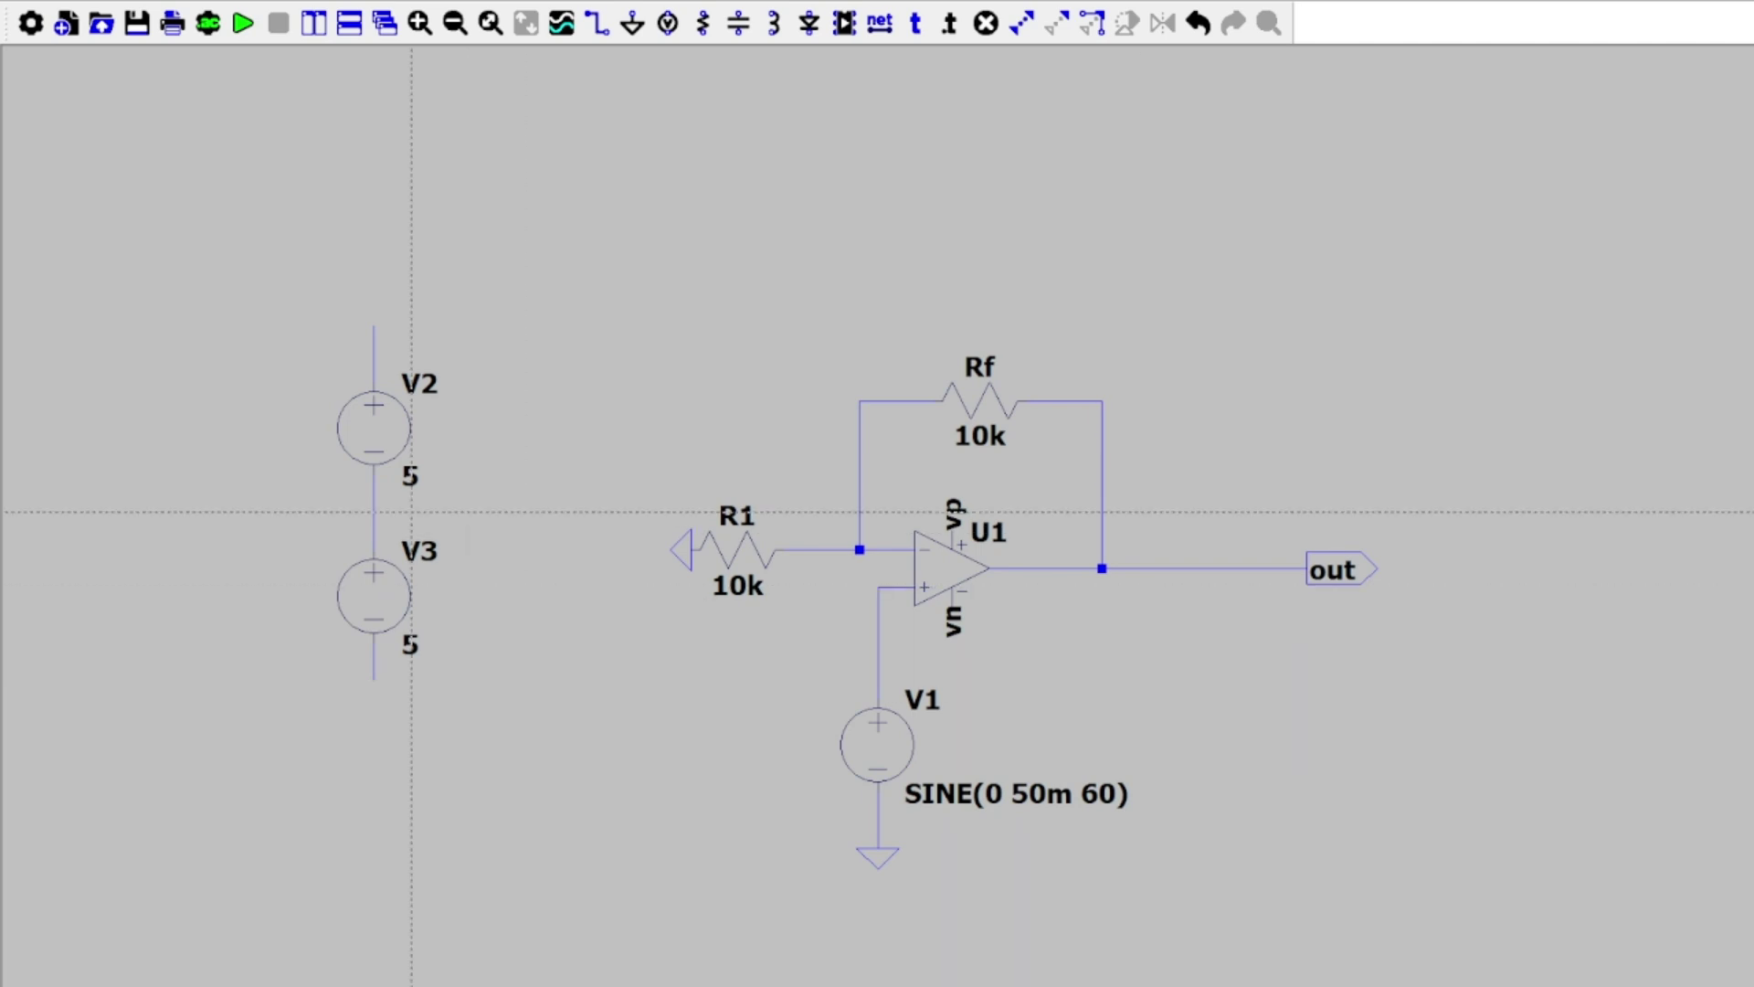
{"action": "left_click", "coordinate": [374, 511]}
{"action": "left_click", "coordinate": [262, 512]}
{"action": "right_click", "coordinate": [263, 512]}
{"action": "key", "text": "g"}
{"action": "key", "text": "ctrl+r"}
{"action": "left_click", "coordinate": [263, 512]}
- Attach net label vp to V2's top wire and vn to V3's bottom wire
{"action": "left_click", "coordinate": [374, 326]}
{"action": "key", "text": "Return"}
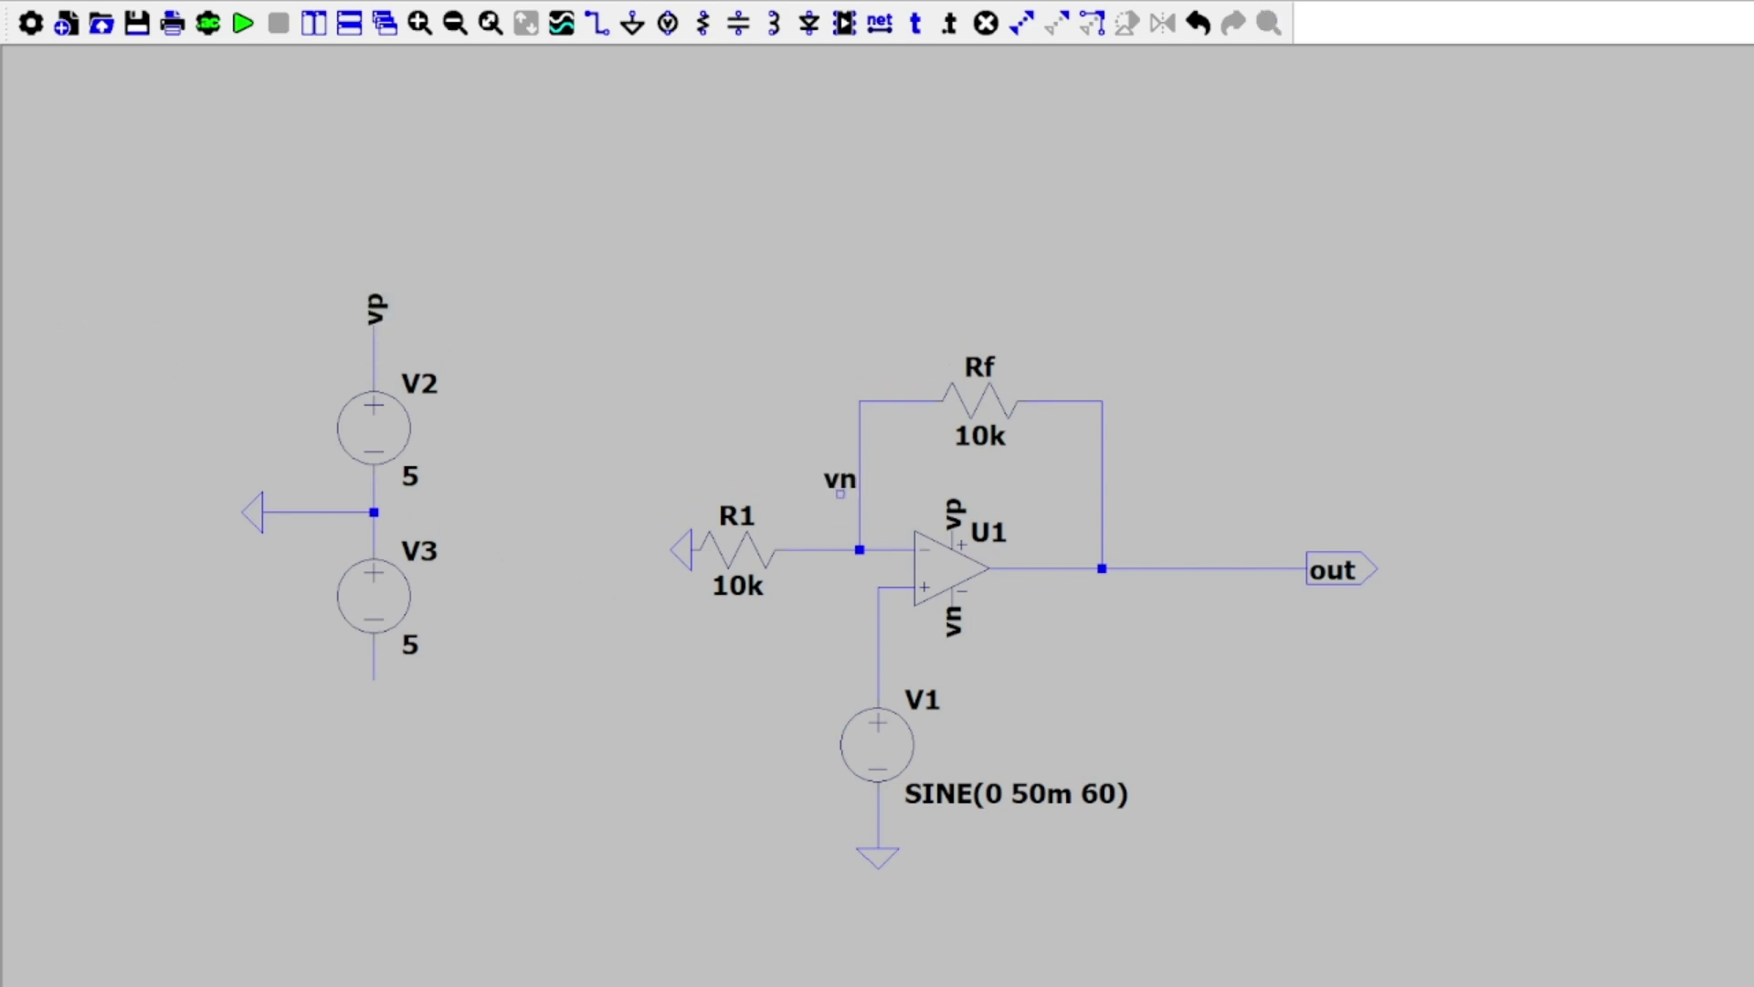
{"action": "left_click", "coordinate": [374, 680]}
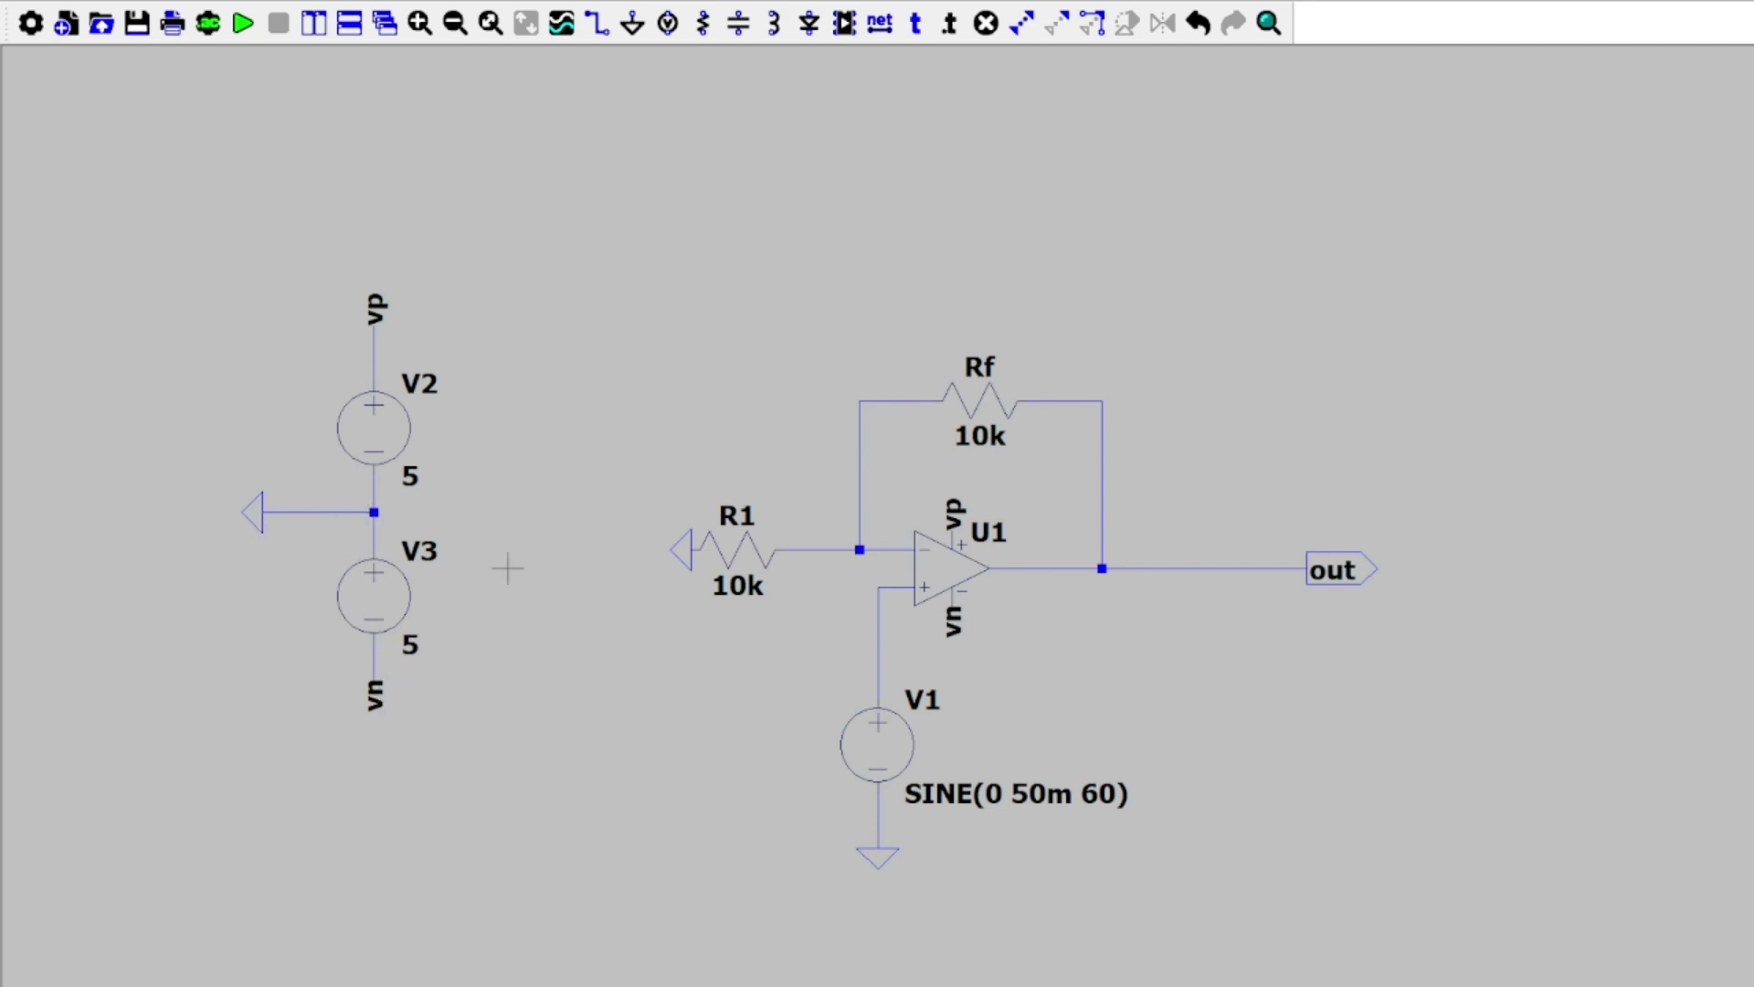
{"action": "left_click_drag", "start_coordinate": [651, 664], "coordinate": [612, 658]}
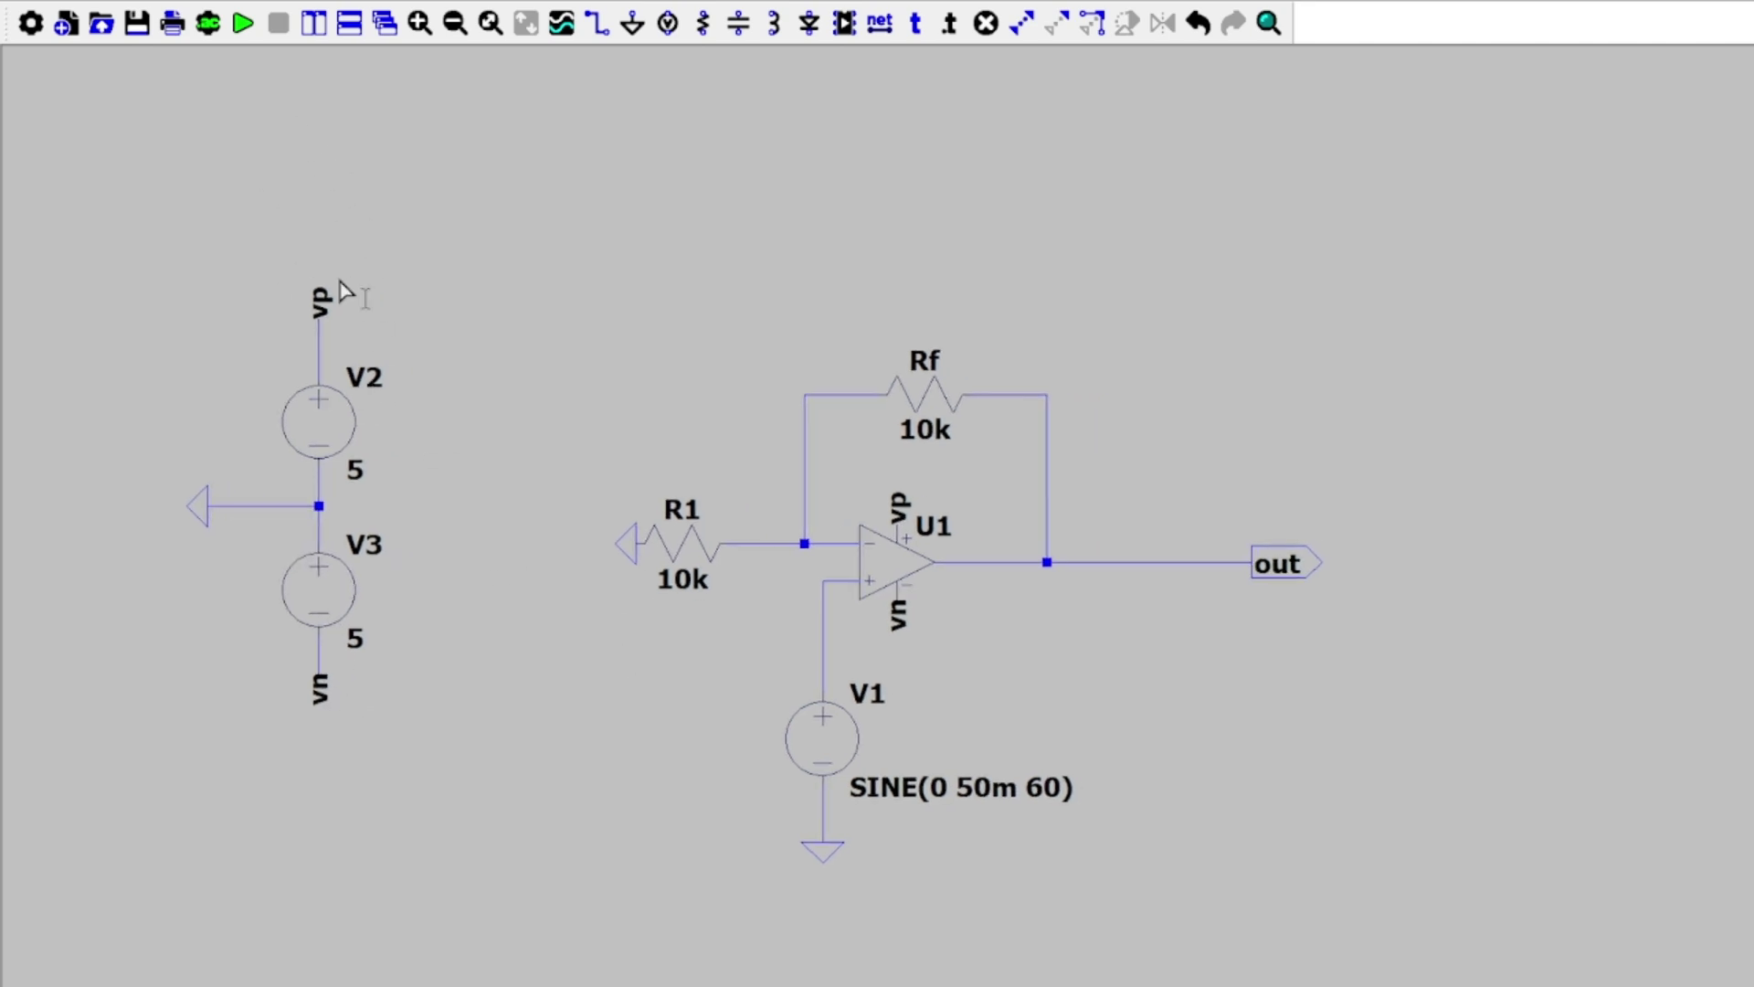
- Place the .tran 100m directive above the circuit and run the simulation
{"action": "left_click_drag", "start_coordinate": [392, 282], "coordinate": [429, 294]}
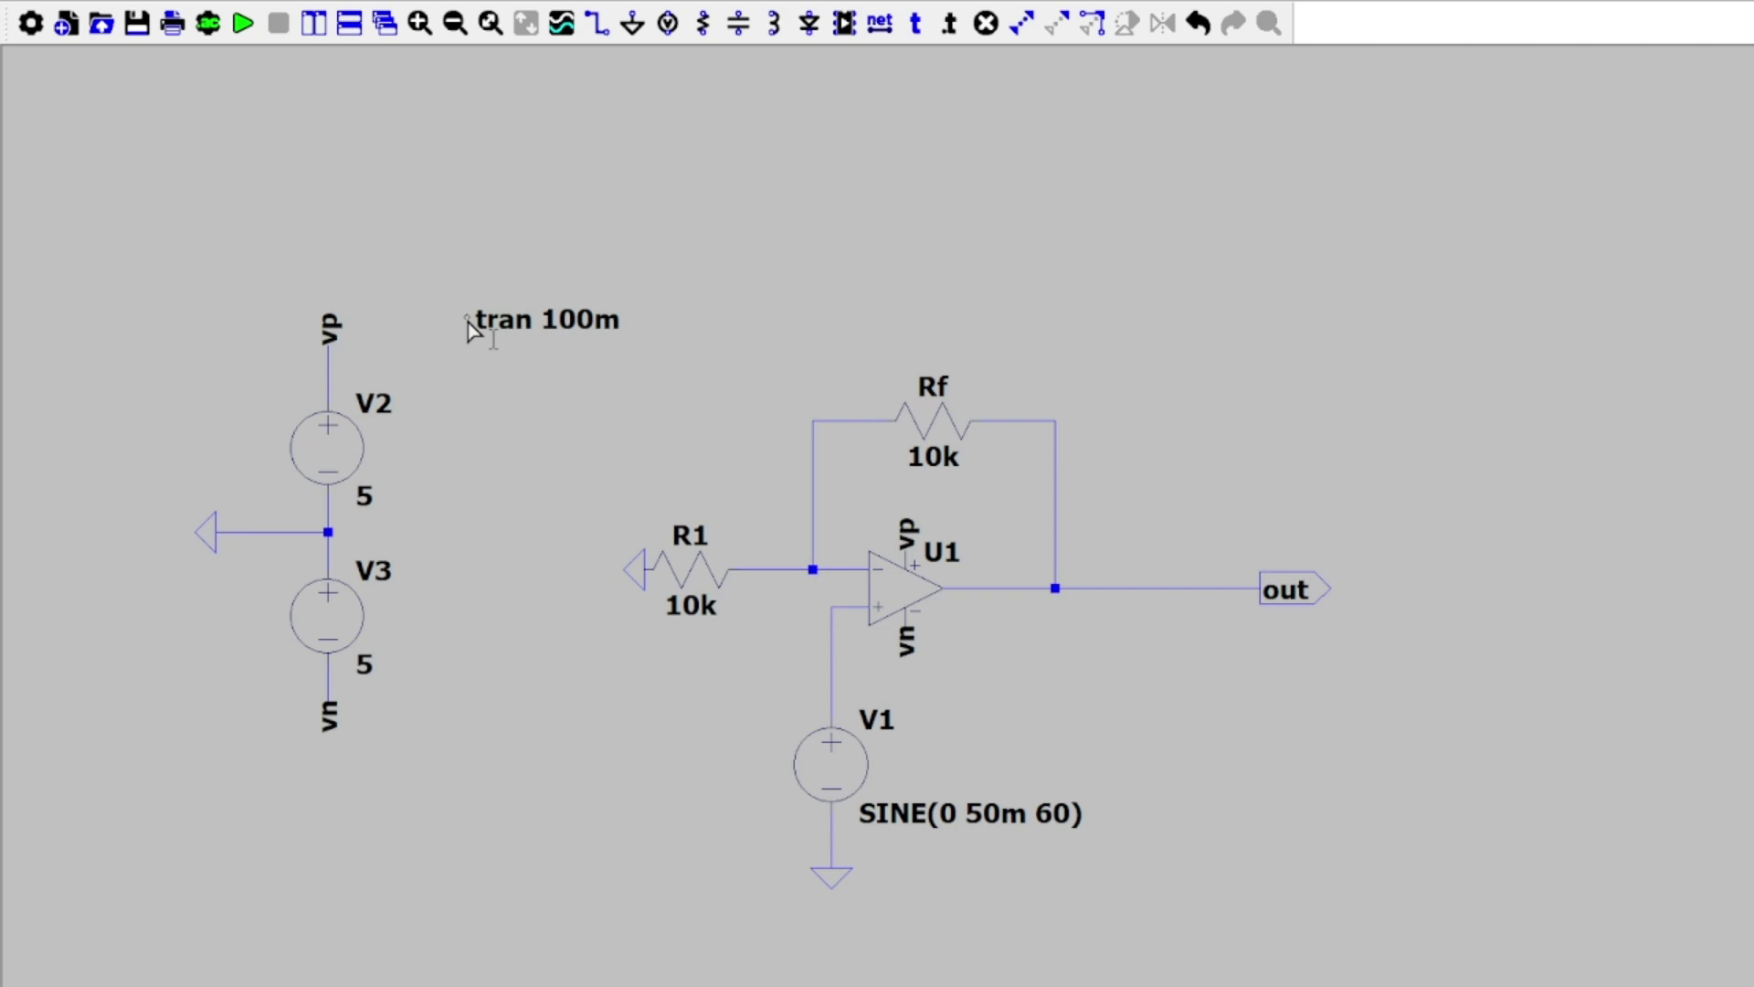
{"action": "left_click", "coordinate": [347, 171]}
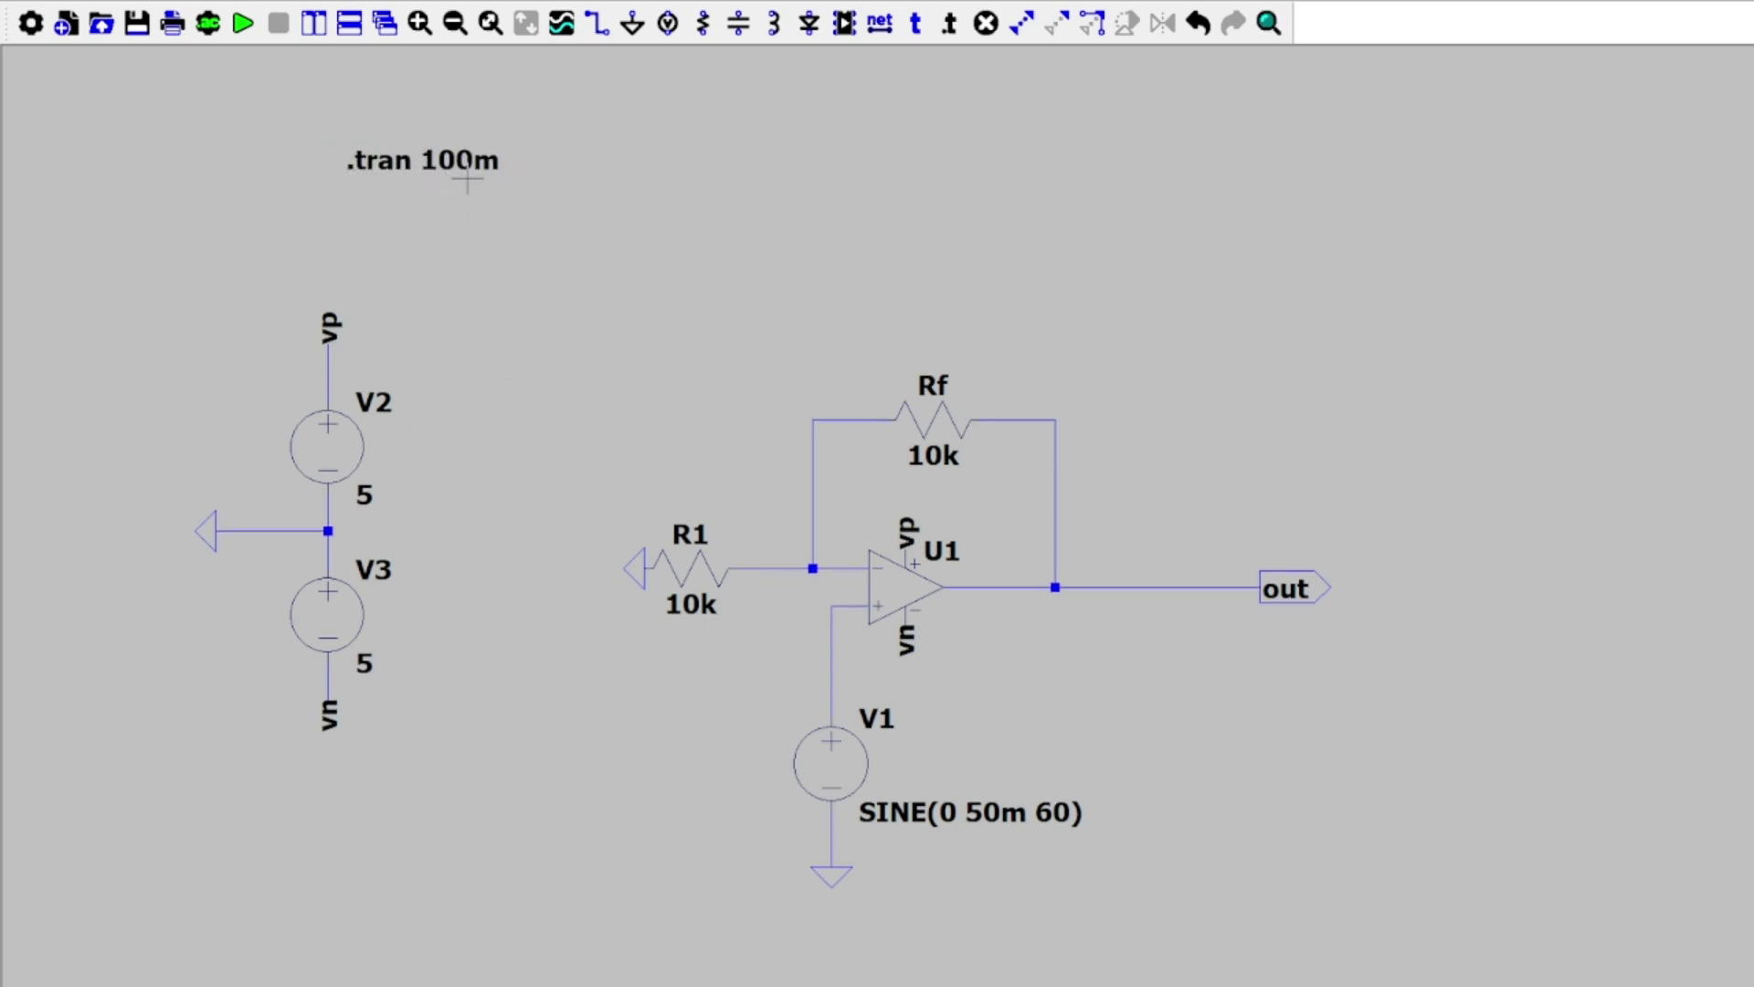
{"action": "left_click", "coordinate": [243, 23]}
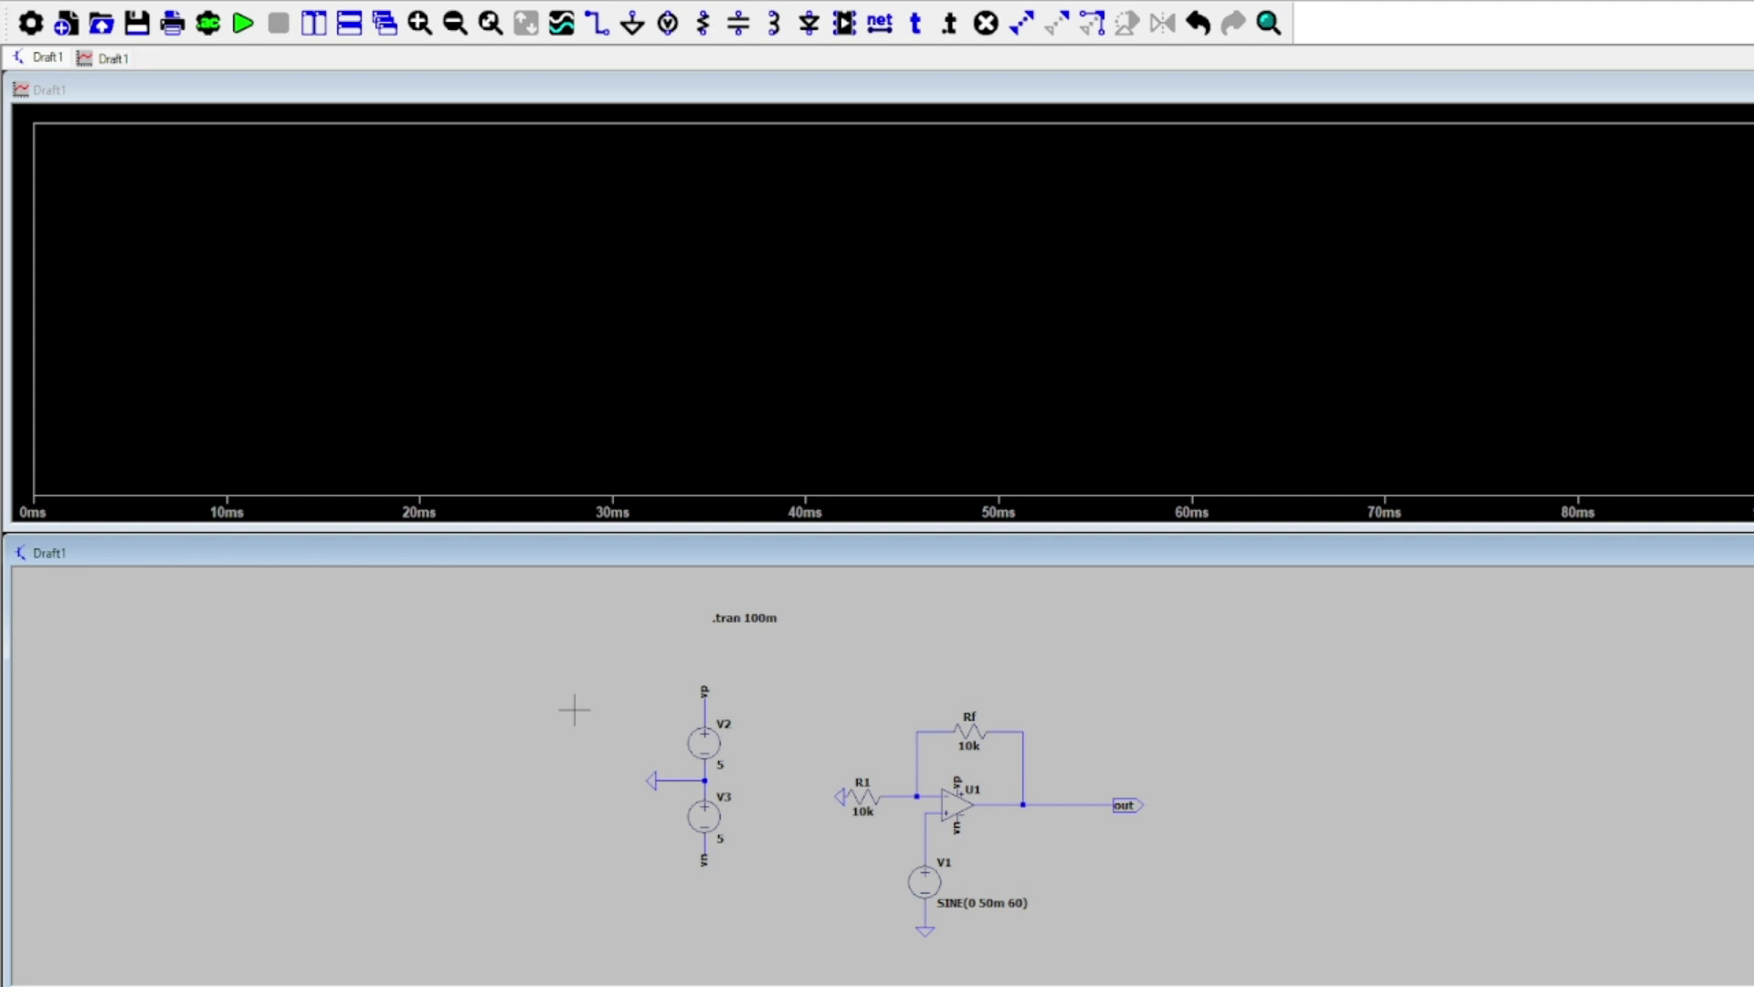
- Probe the vp net to plot V(vp), holding flat at 5 V
{"action": "left_click", "coordinate": [706, 702]}
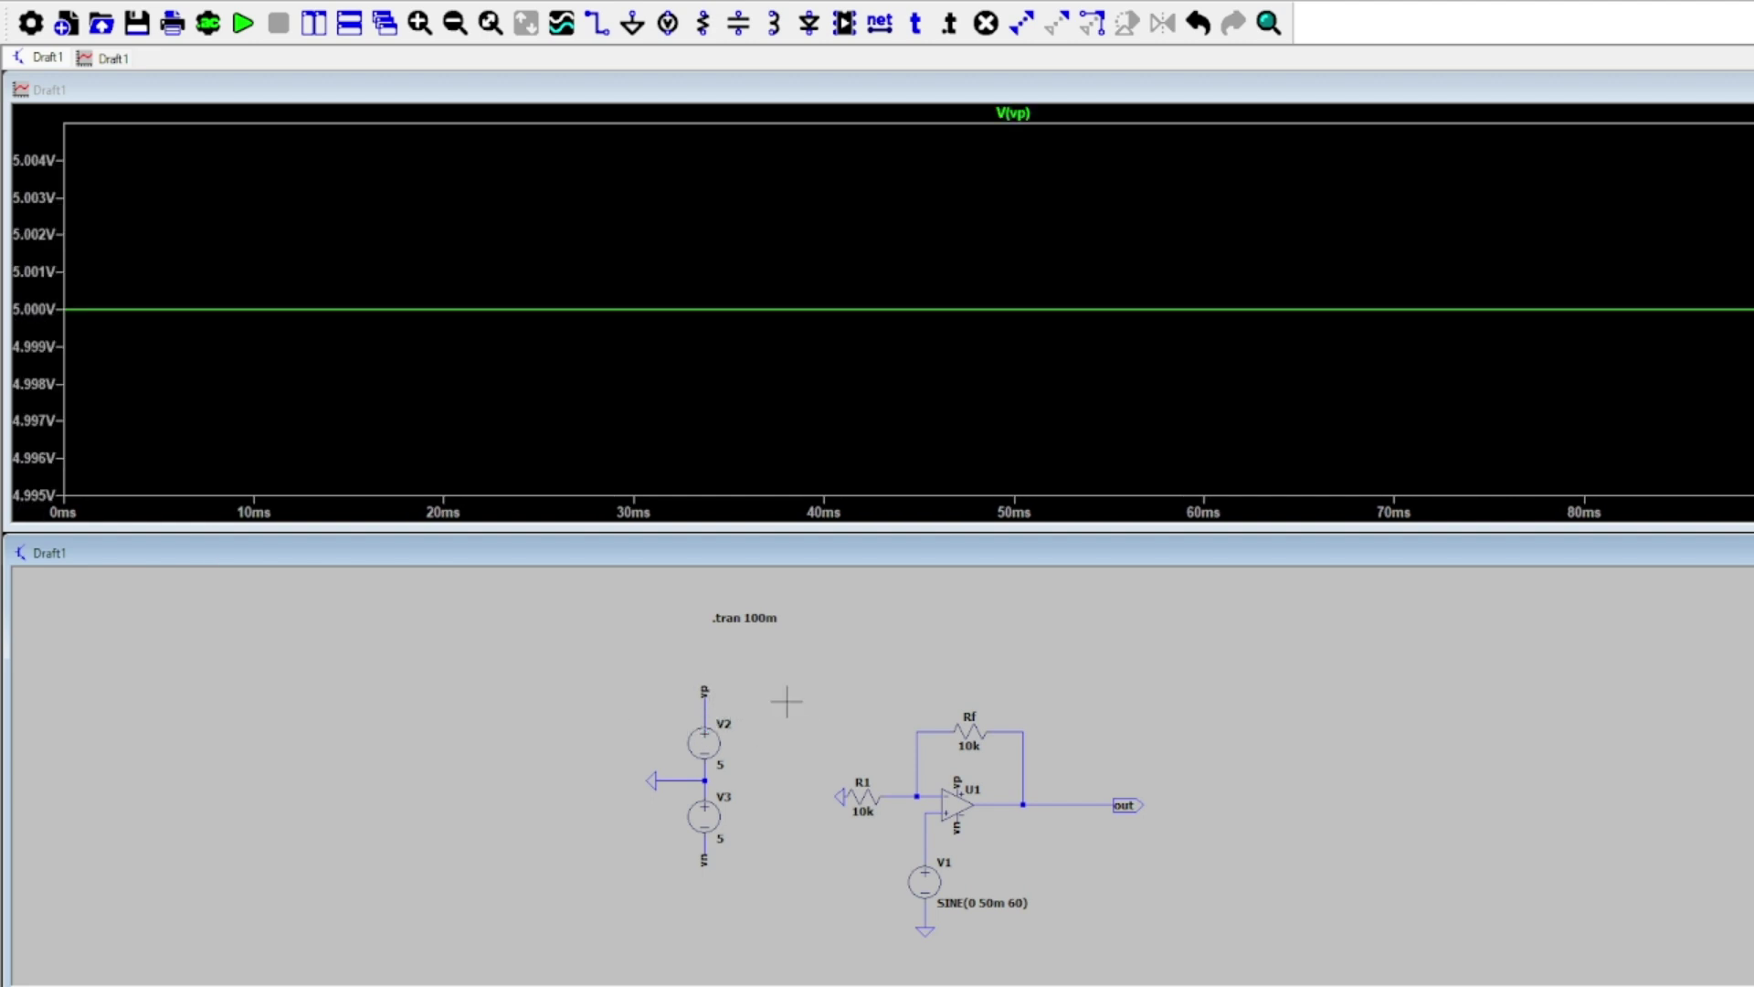
{"action": "left_click_drag", "start_coordinate": [783, 700], "coordinate": [756, 716]}
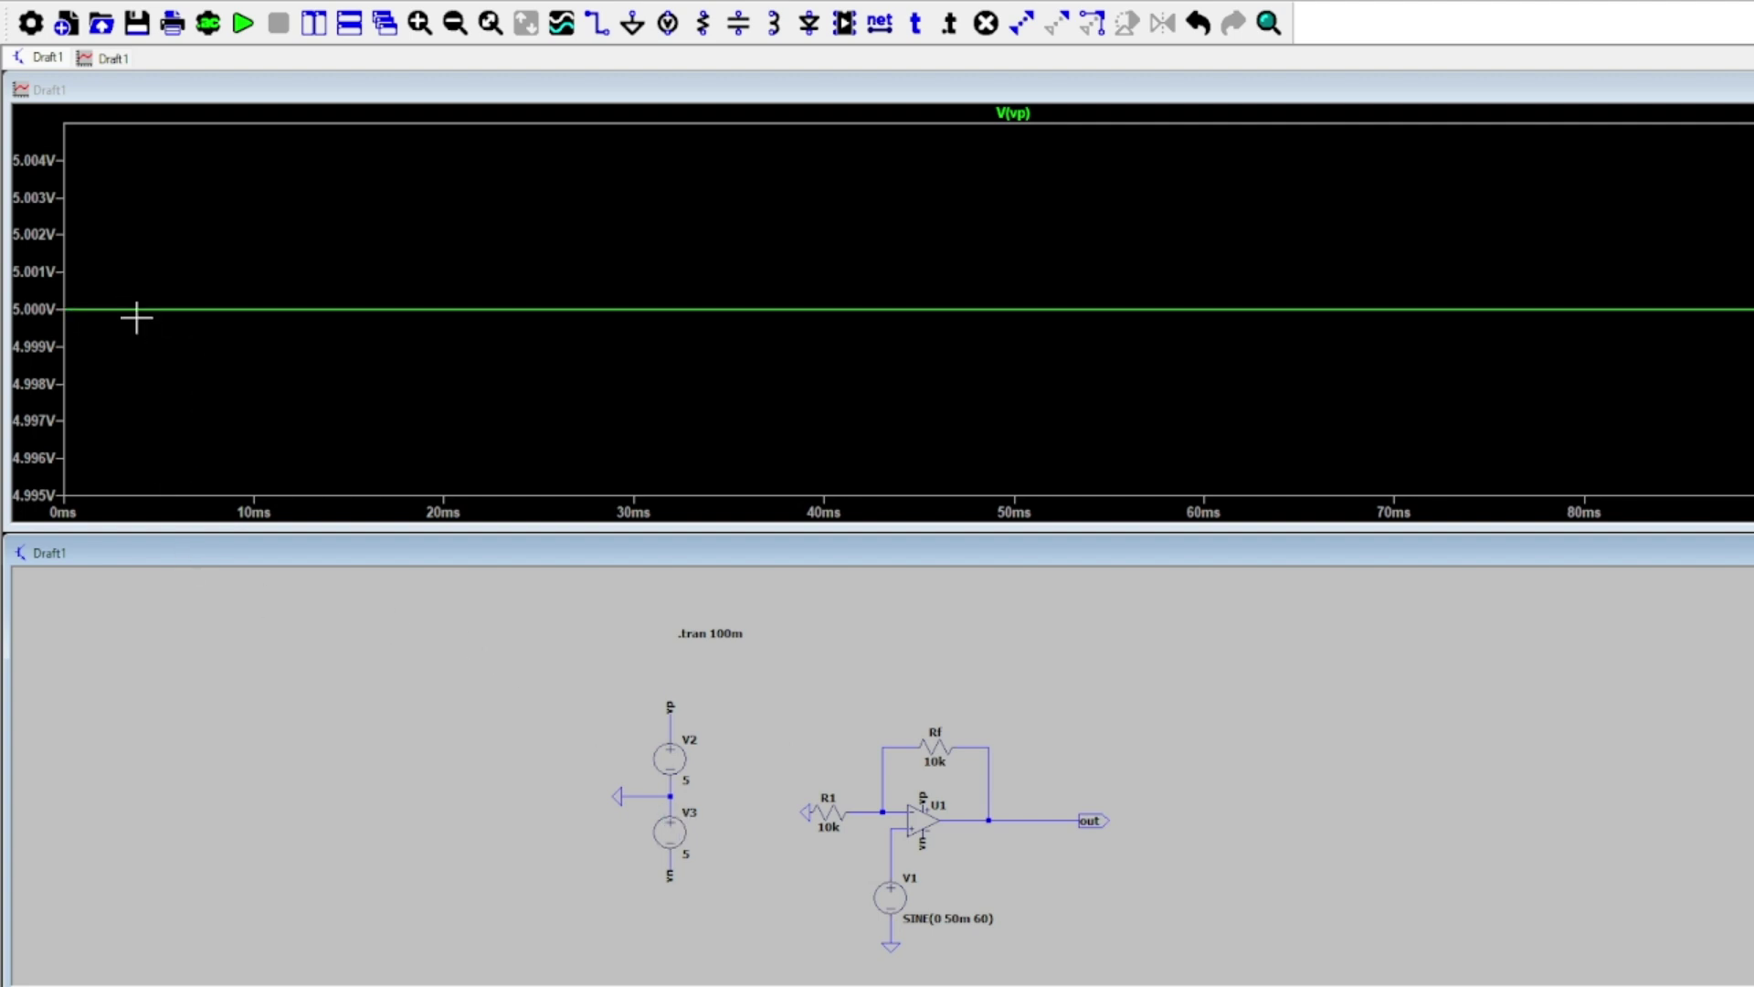
{"action": "left_click_drag", "start_coordinate": [631, 800], "coordinate": [553, 748]}
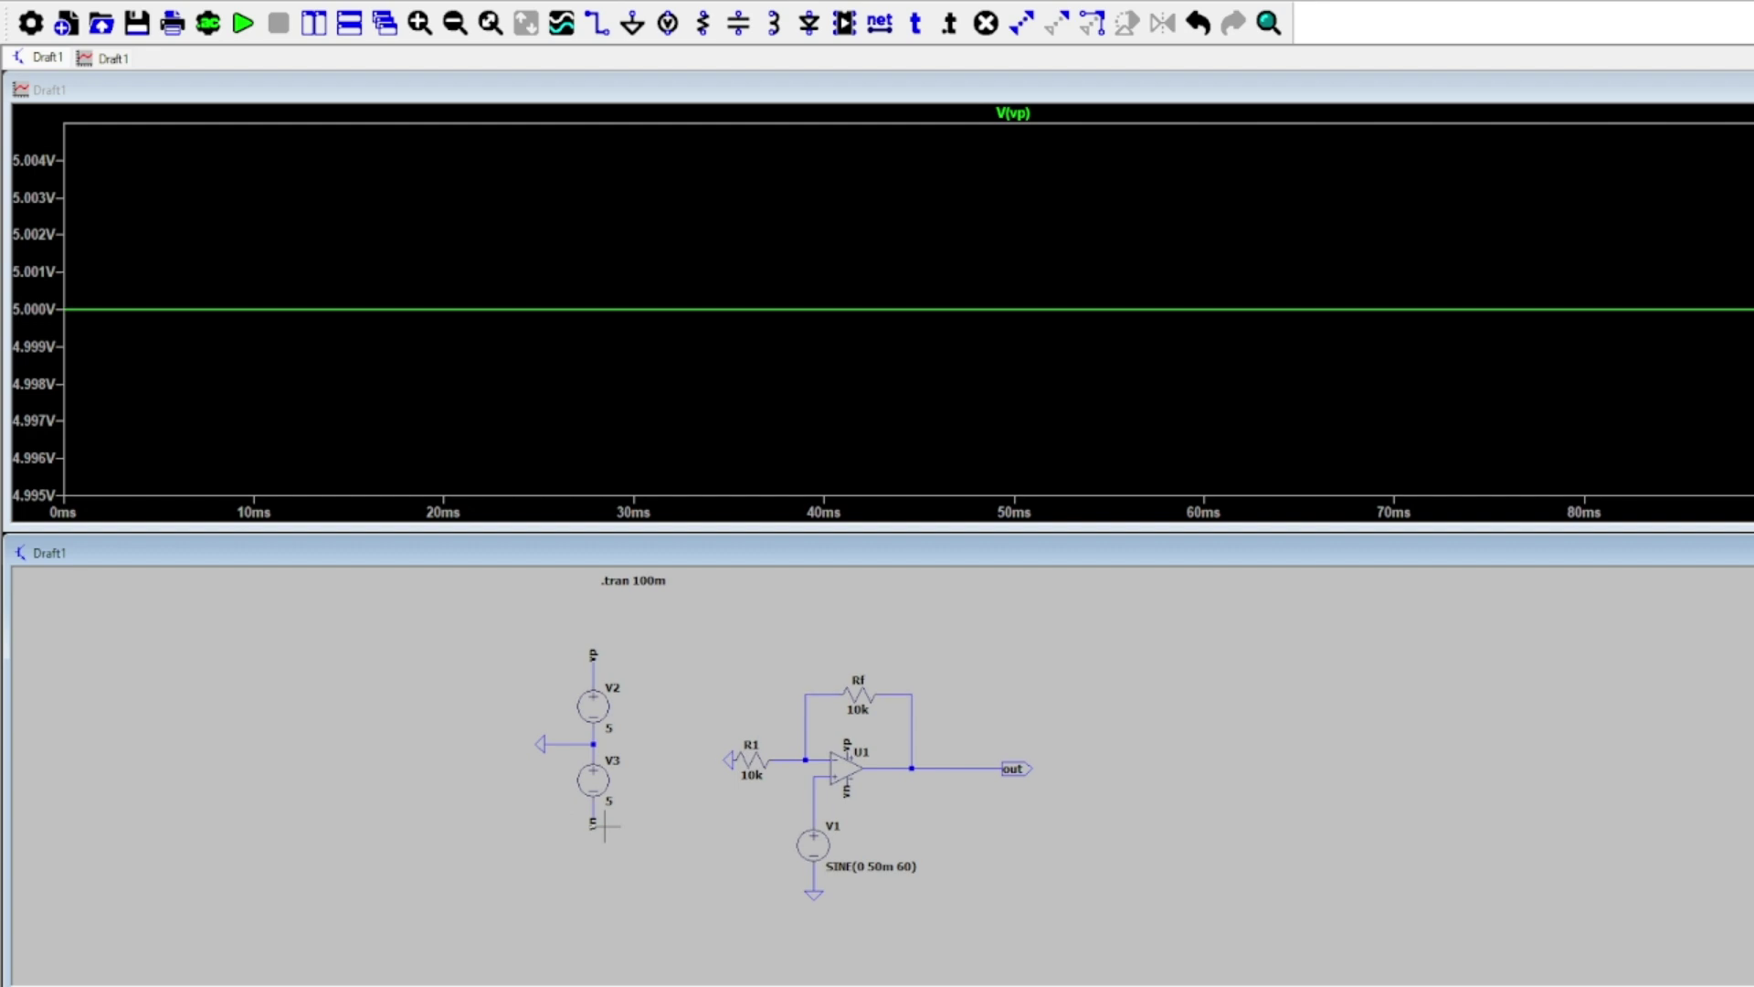
{"action": "scroll", "coordinate": [602, 829], "scroll_direction": "up", "scroll_amount": 4}
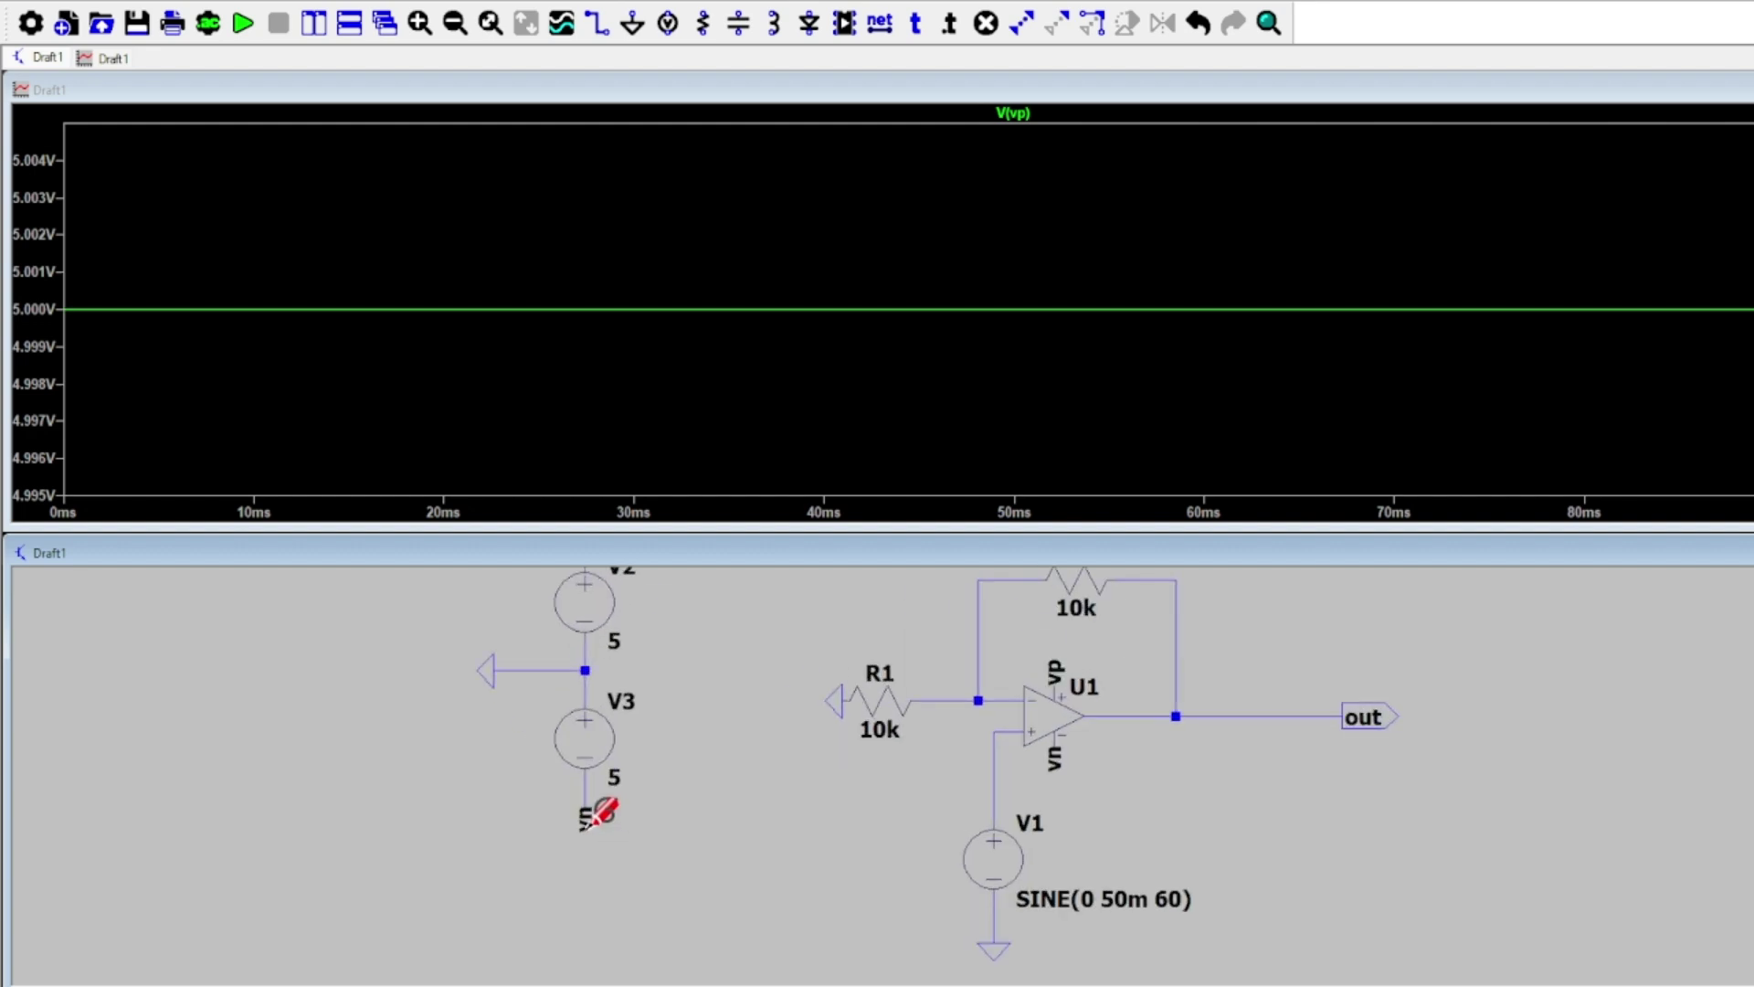
- Probe the vn net to add V(vn), flat at −5 V, to the plot
{"action": "left_click", "coordinate": [594, 804]}
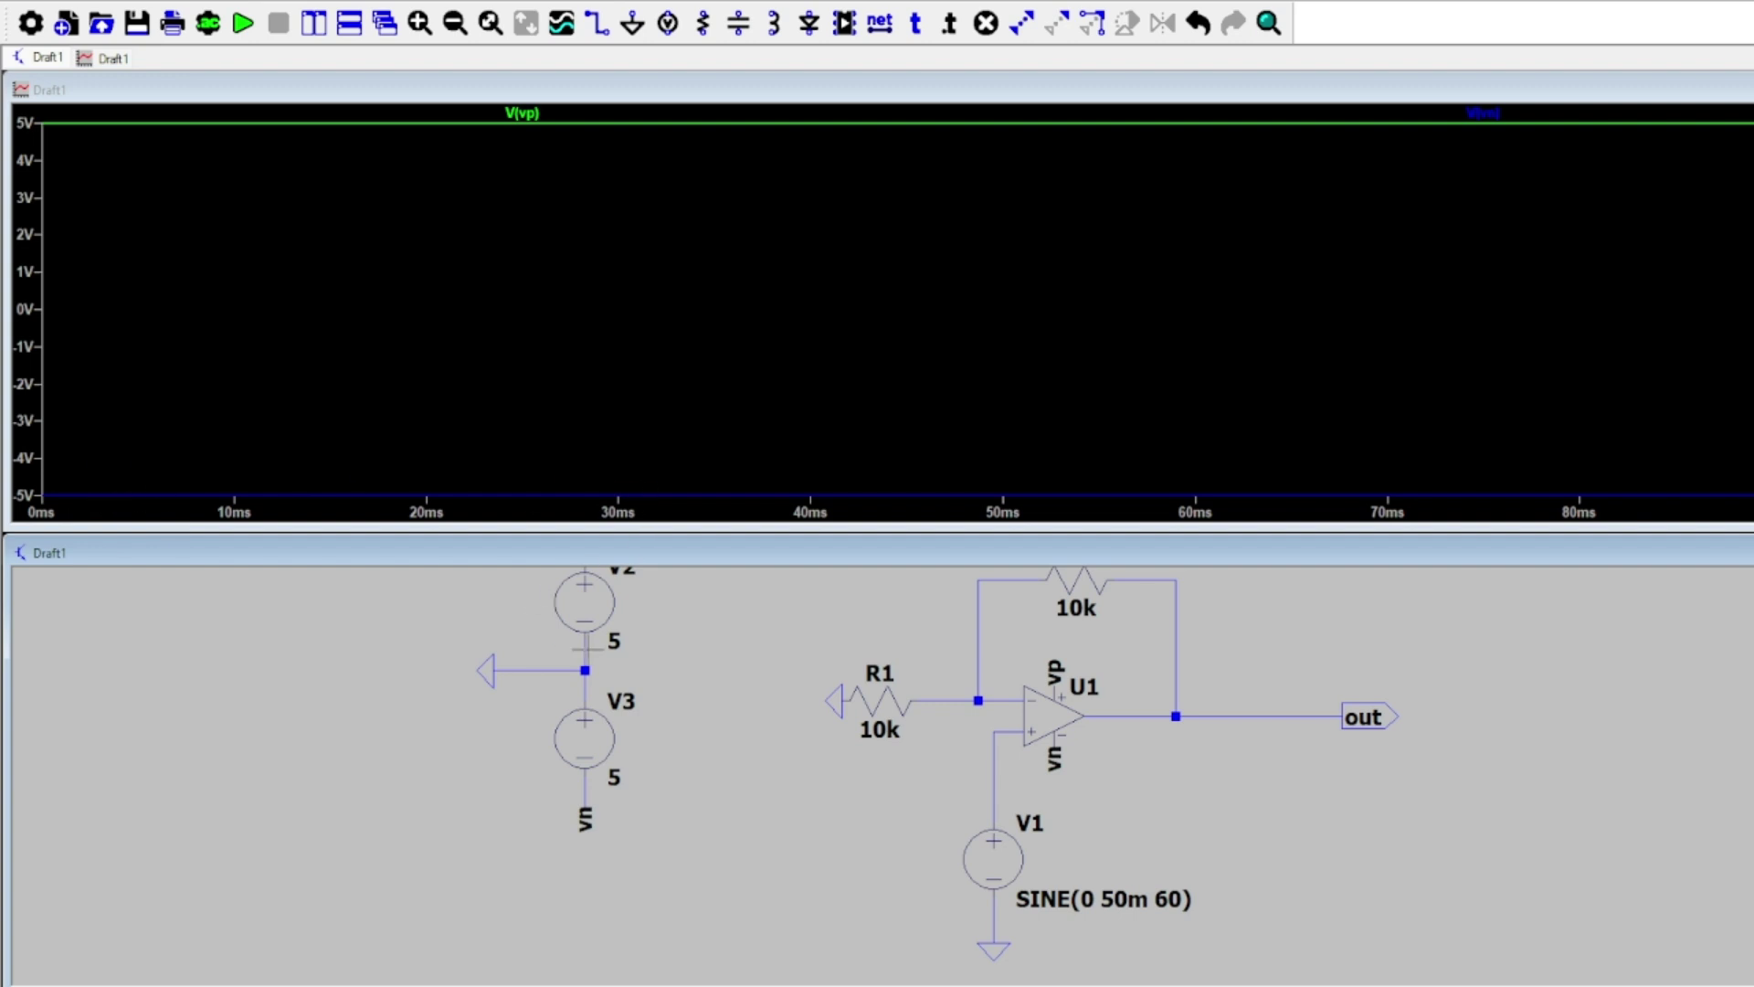
{"action": "left_click_drag", "start_coordinate": [688, 655], "coordinate": [537, 721]}
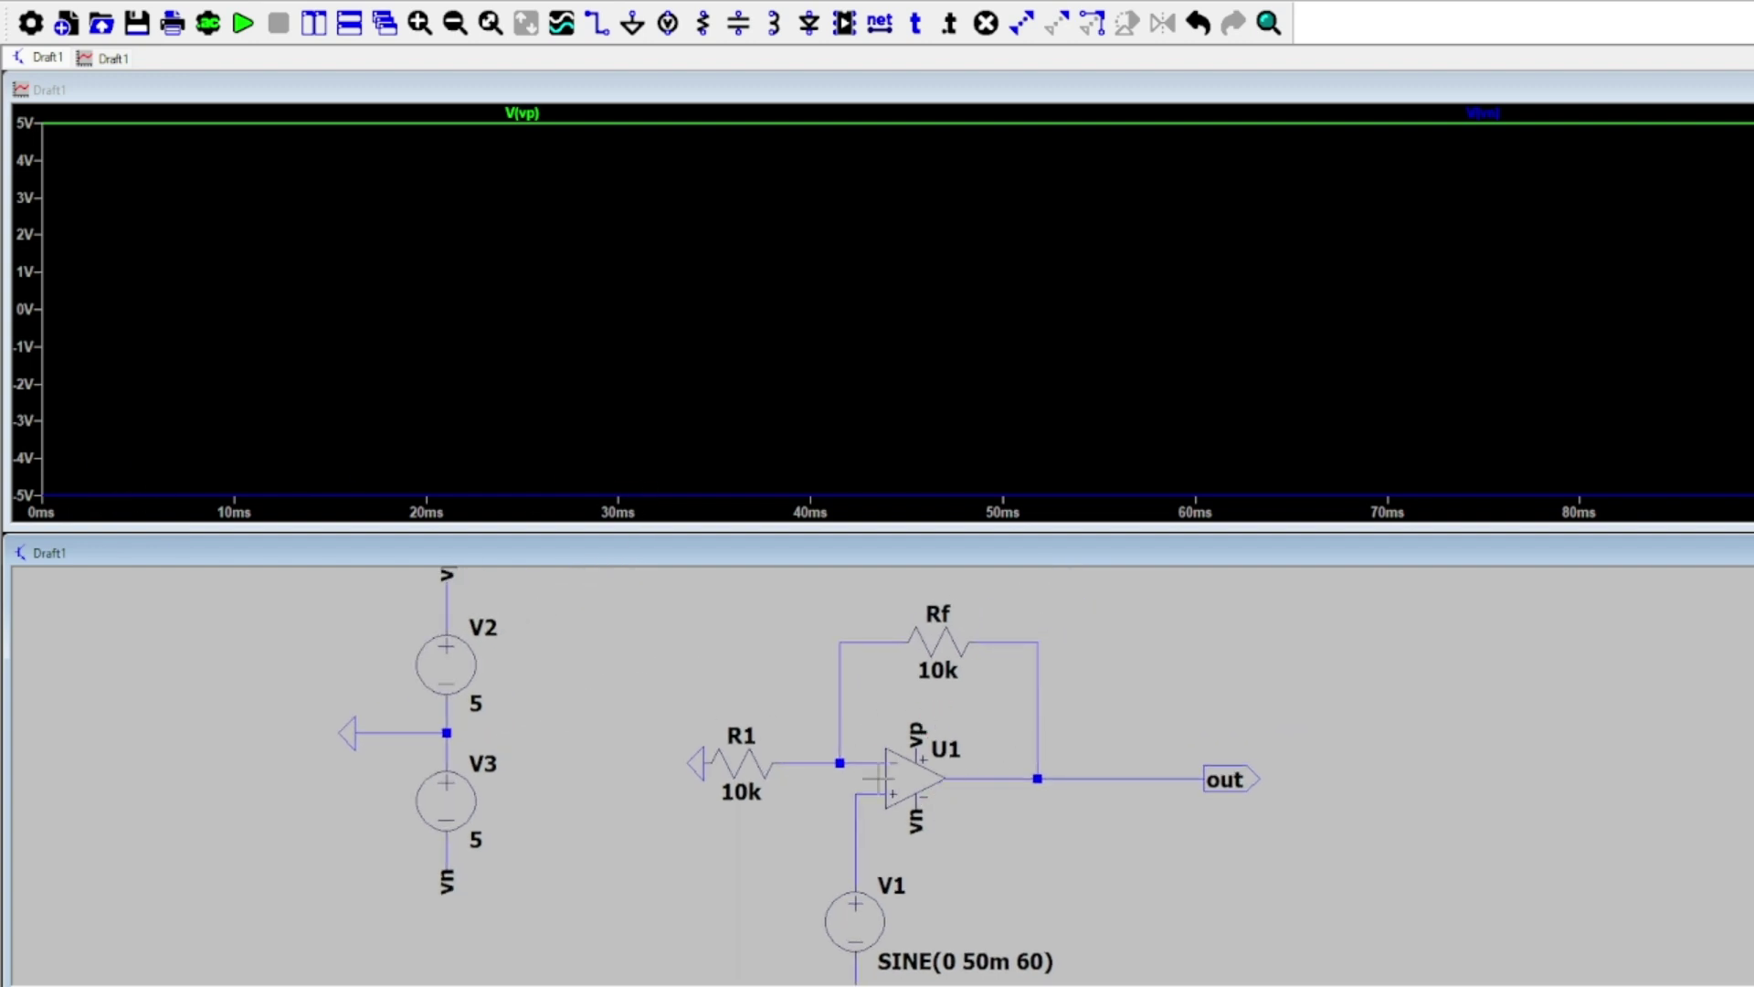
{"action": "left_click_drag", "start_coordinate": [783, 716], "coordinate": [556, 650]}
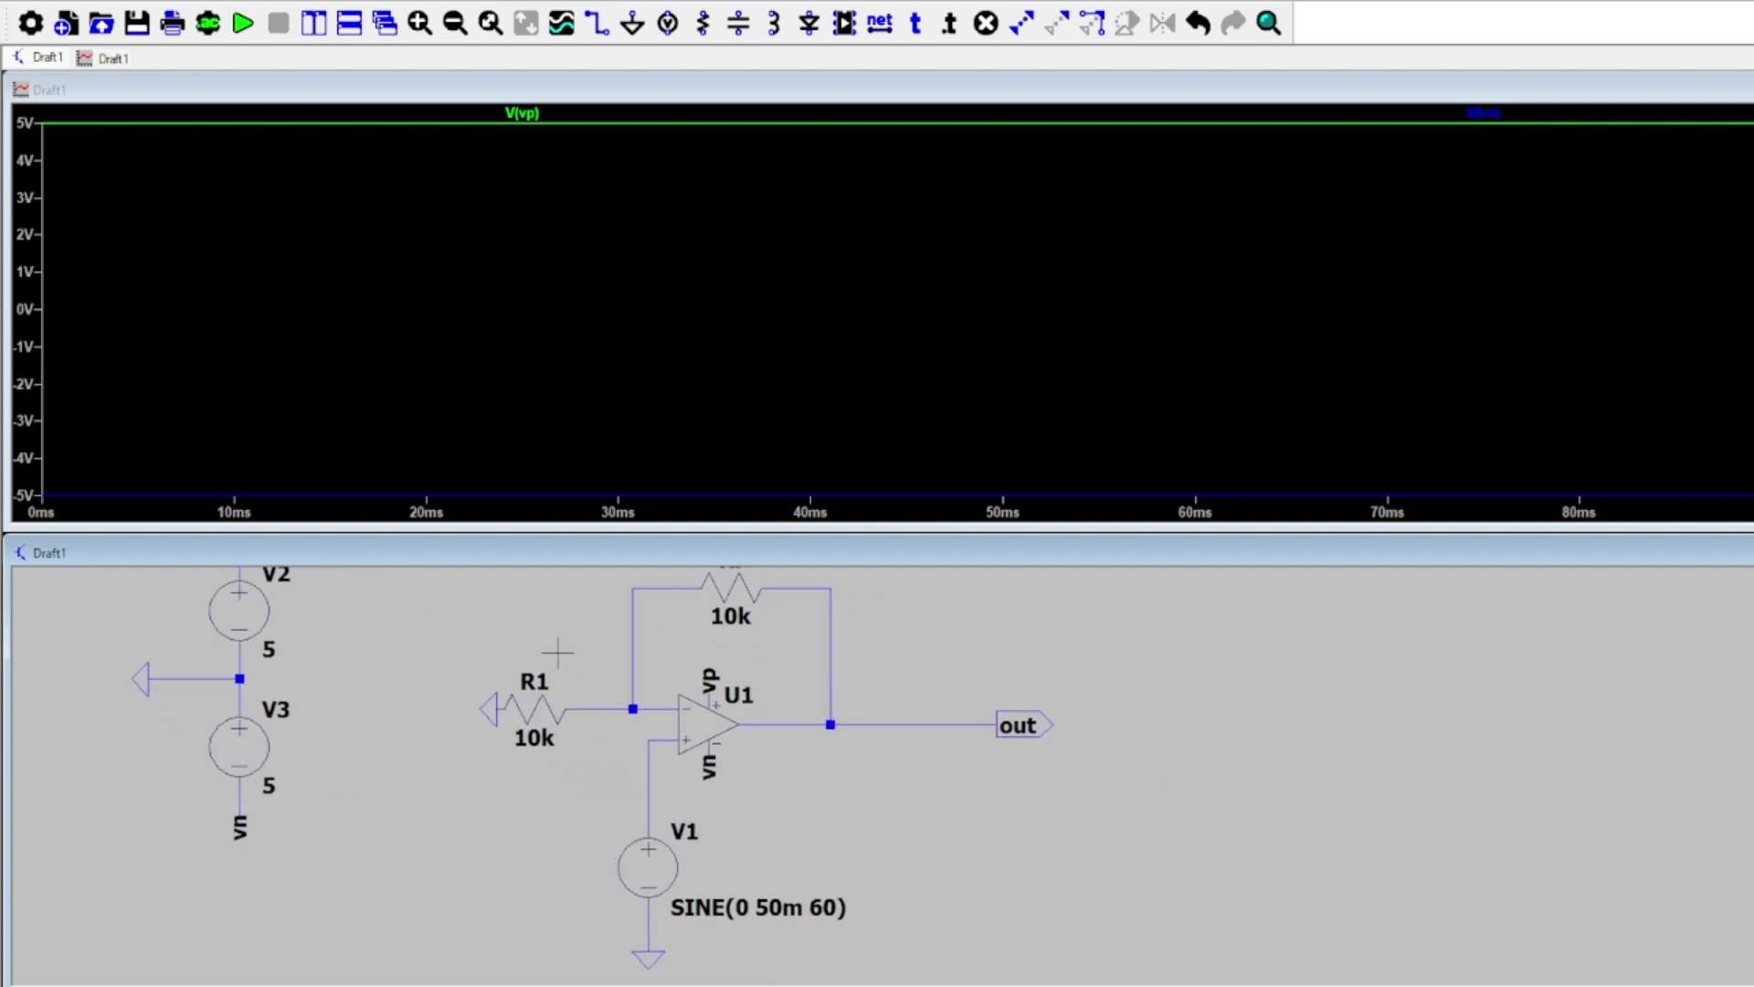
{"action": "left_click_drag", "start_coordinate": [685, 796], "coordinate": [677, 759]}
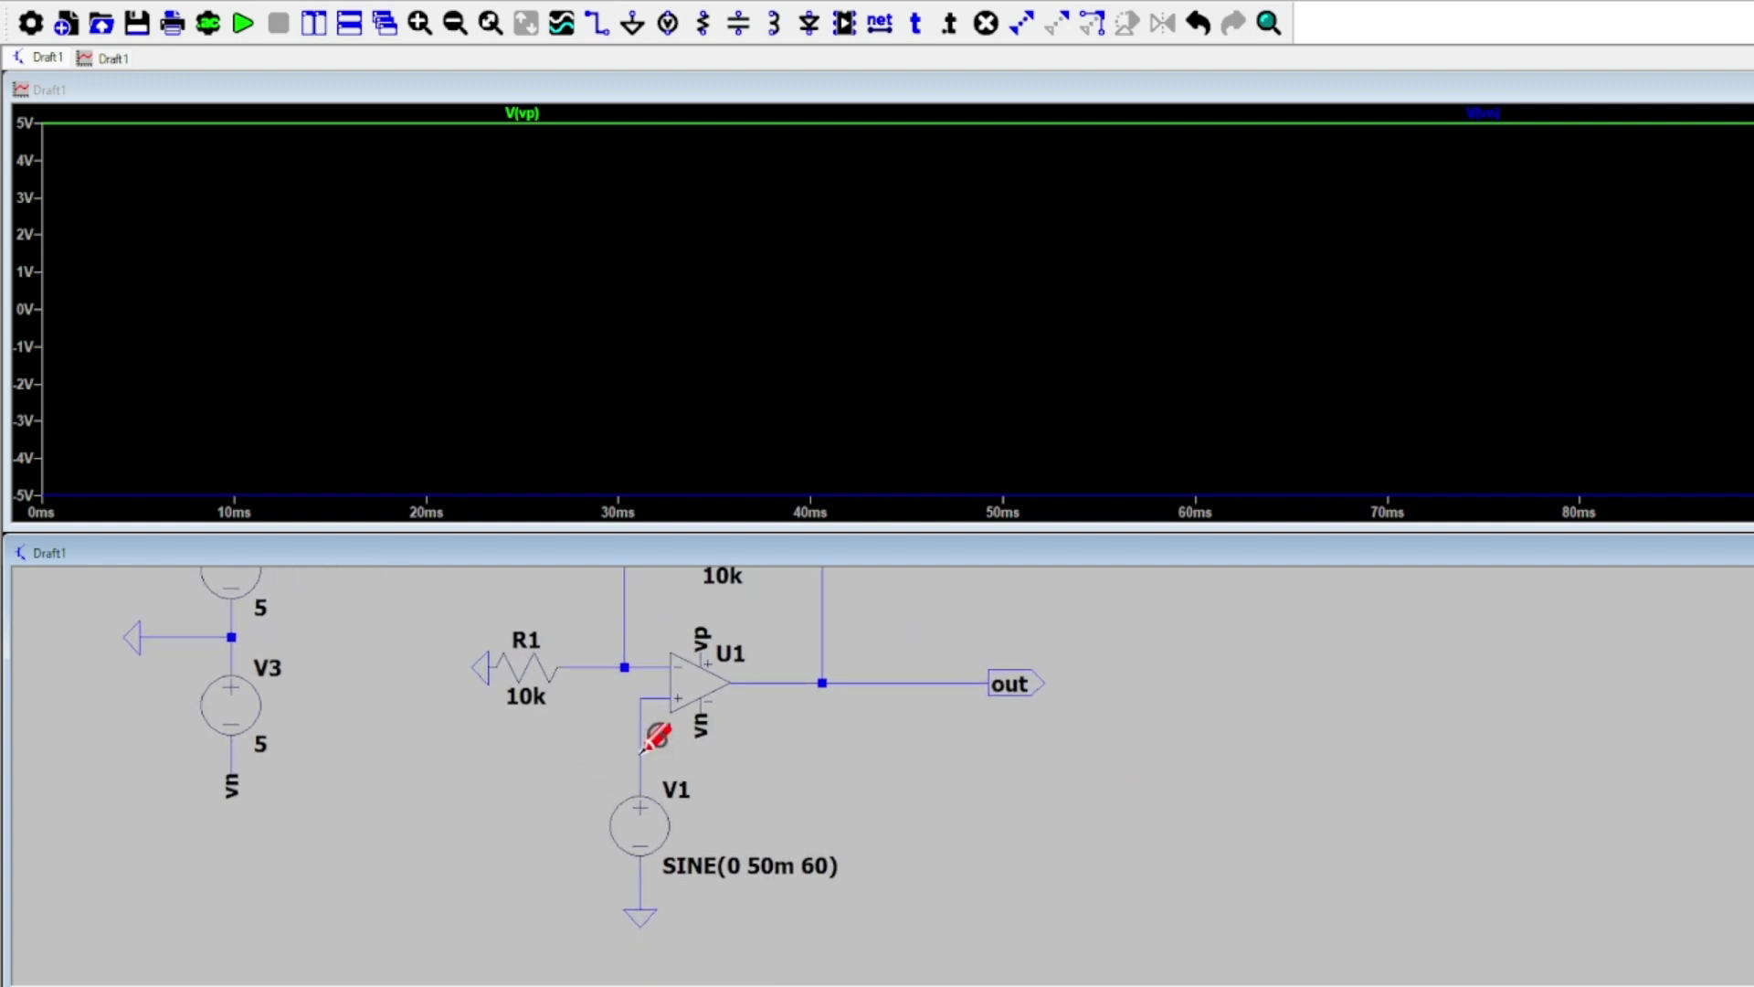
- Probe V1's wire to plot the ±50 mV input sine V(n002)
{"action": "left_click", "coordinate": [642, 750]}
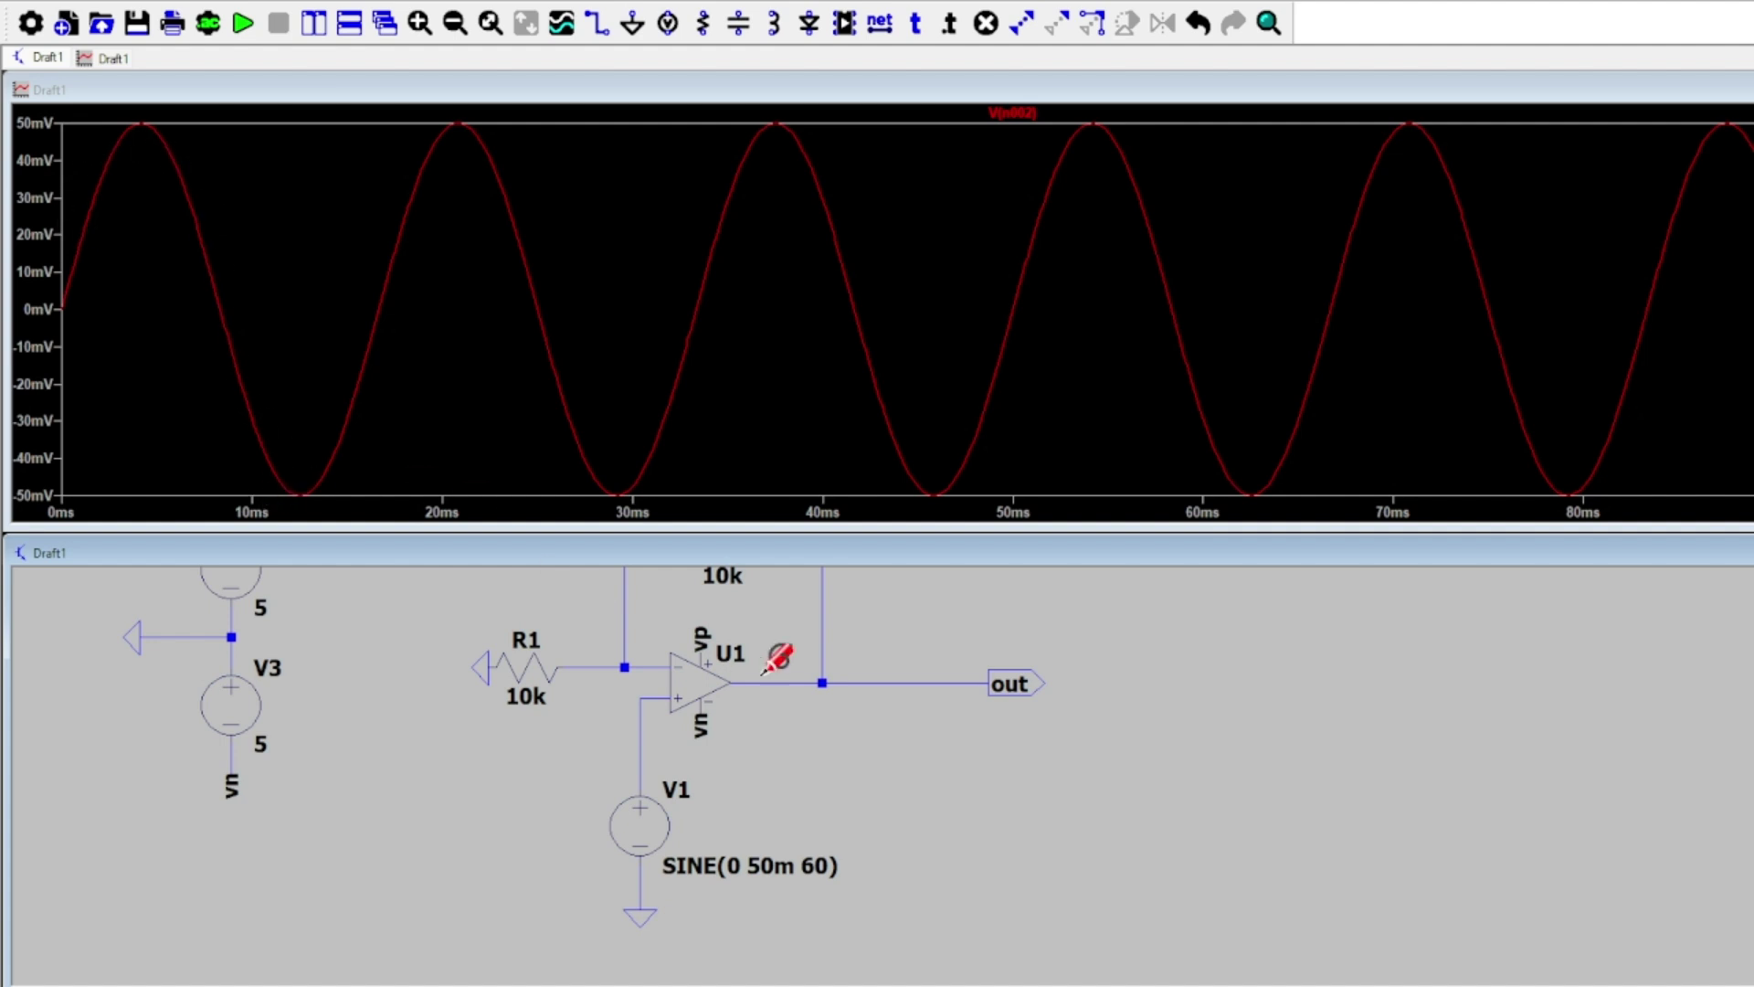
{"action": "left_click_drag", "start_coordinate": [794, 729], "coordinate": [728, 752]}
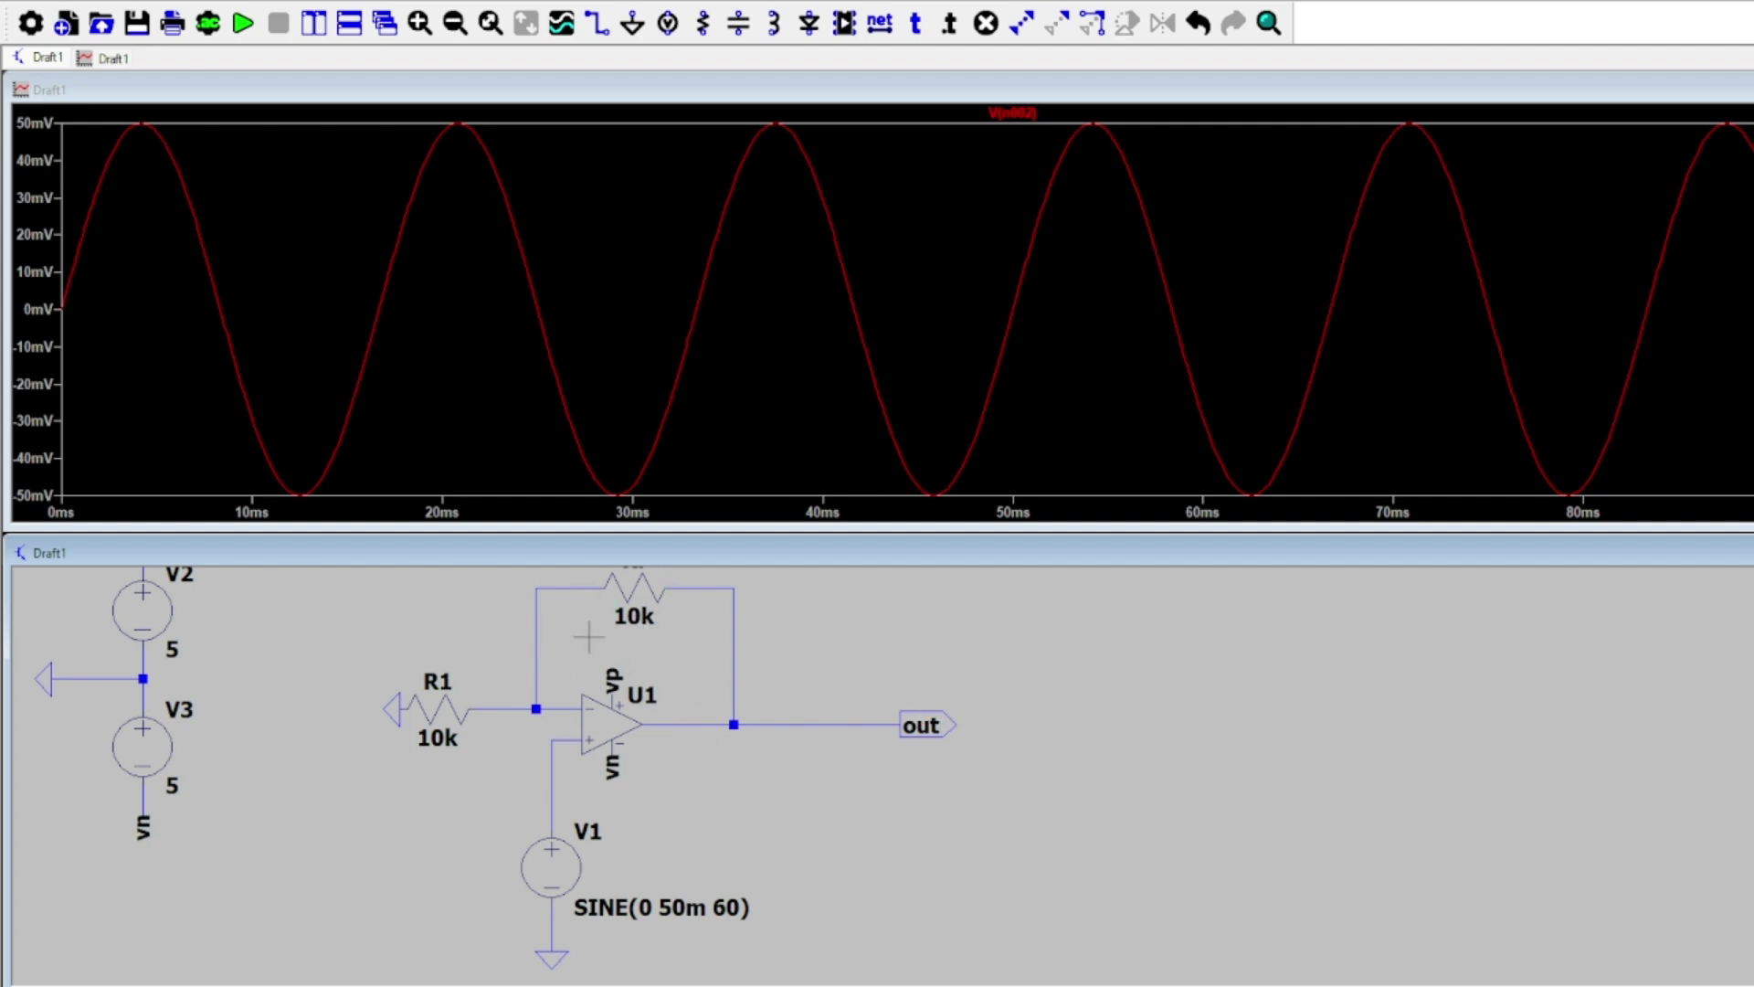
- Probe the 'out' net and V1's wire so the ±100 mV V(out) trace overlays the ±50 mV input sine
{"action": "left_click", "coordinate": [917, 725]}
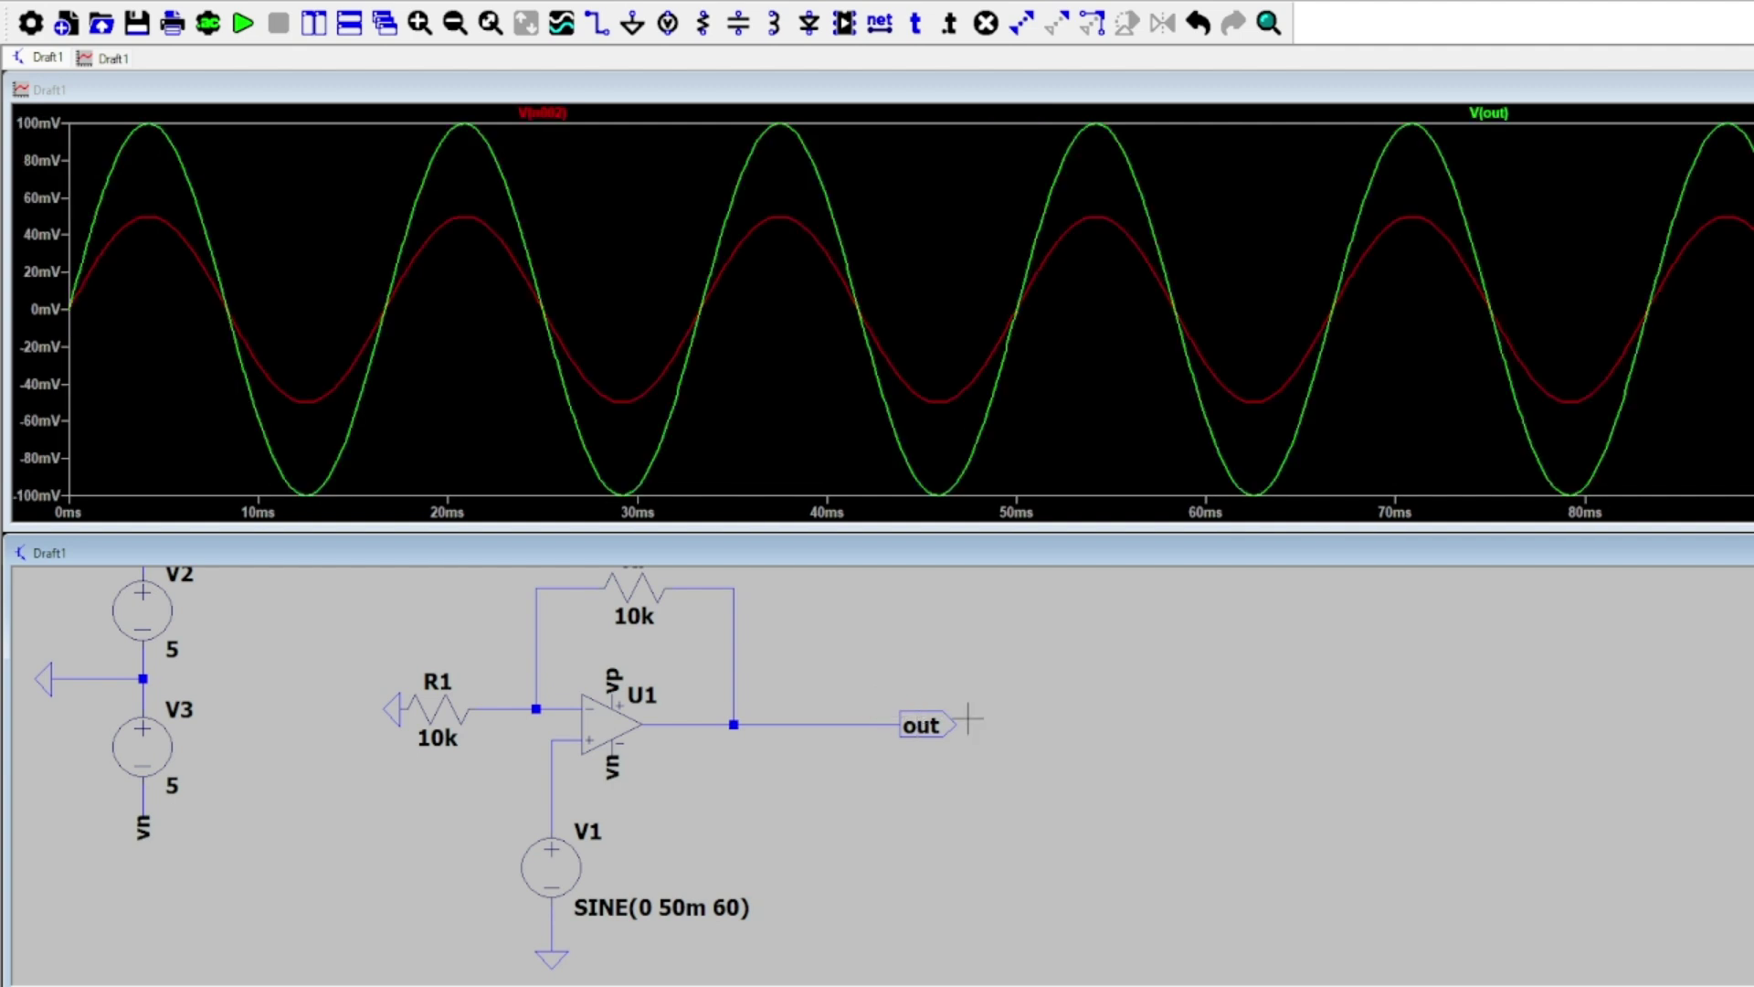
{"action": "left_click_drag", "start_coordinate": [786, 607], "coordinate": [794, 638]}
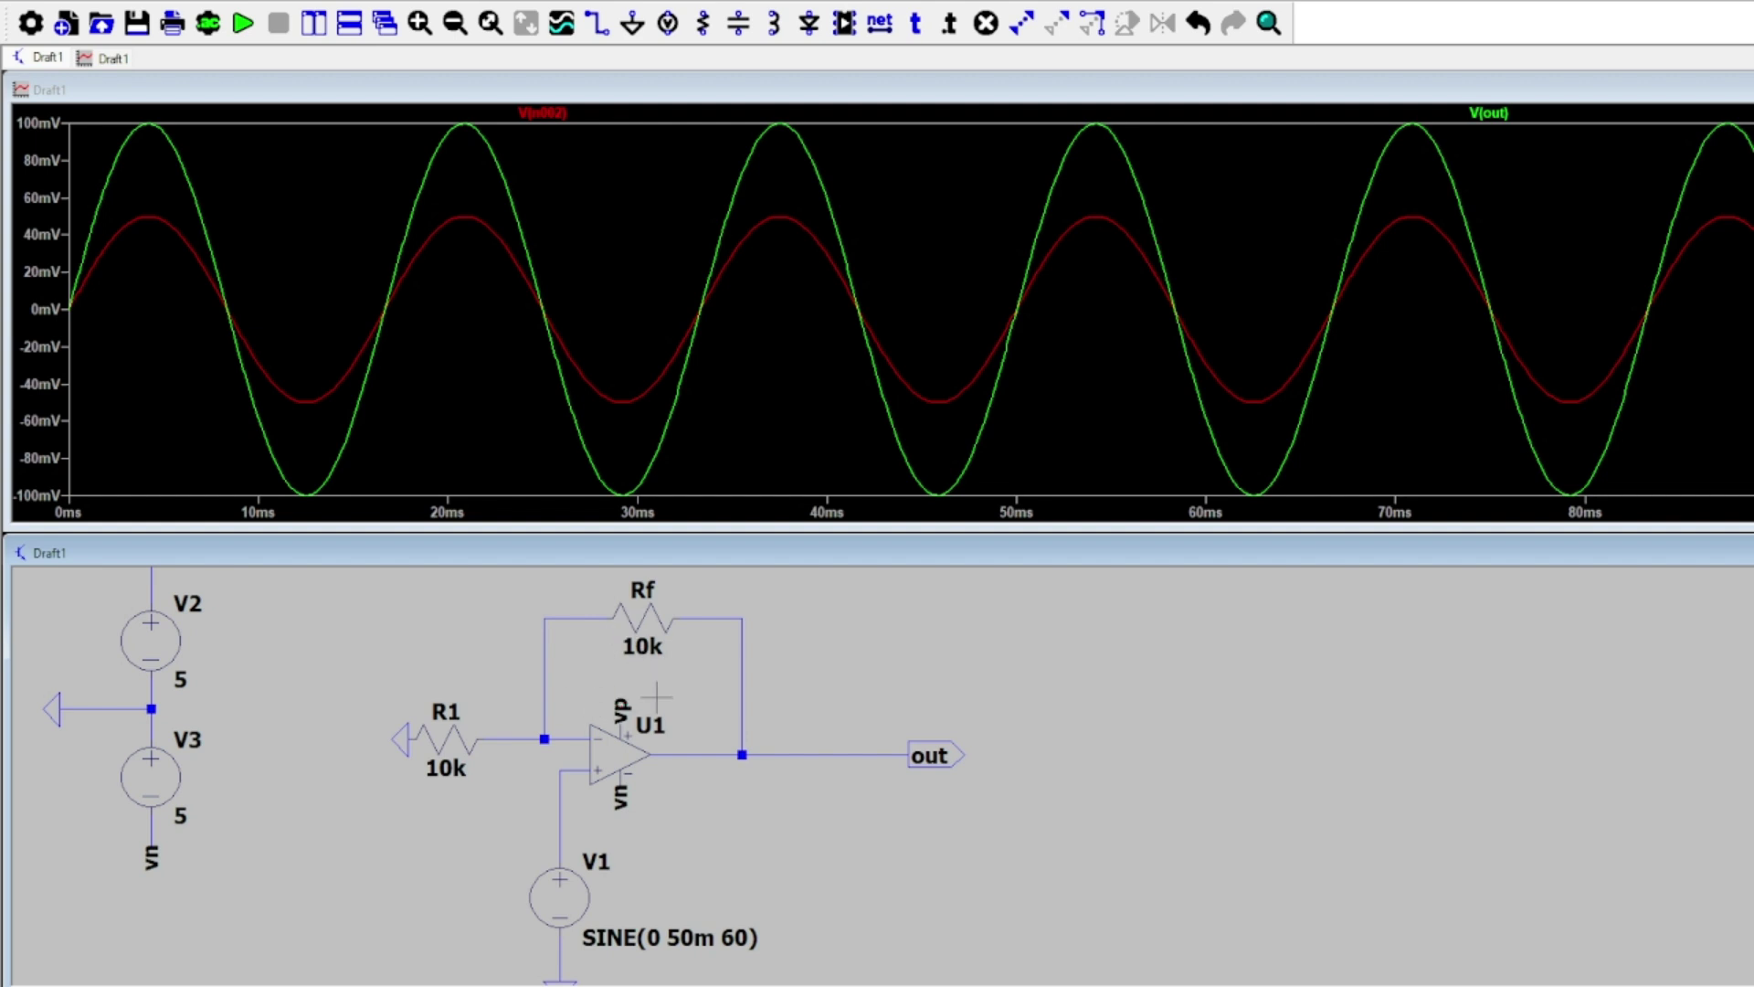
{"action": "left_click_drag", "start_coordinate": [658, 696], "coordinate": [648, 710]}
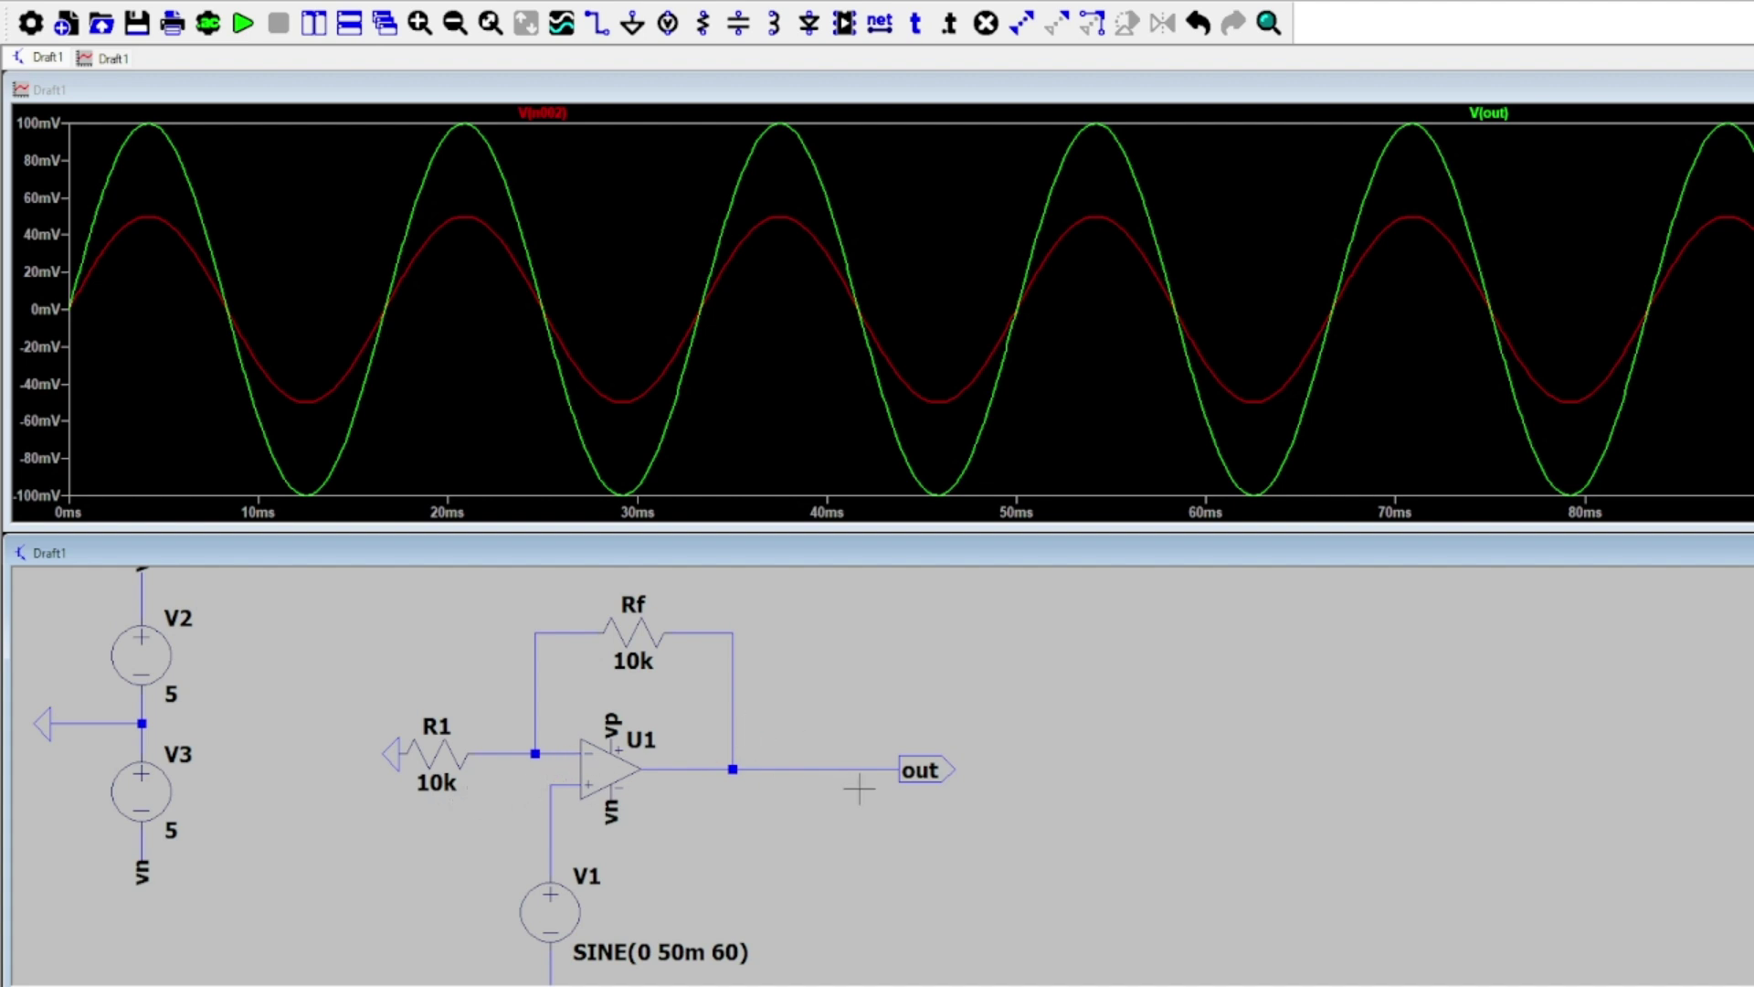
{"action": "left_click_drag", "start_coordinate": [826, 736], "coordinate": [826, 674]}
{"action": "left_click", "coordinate": [551, 784]}
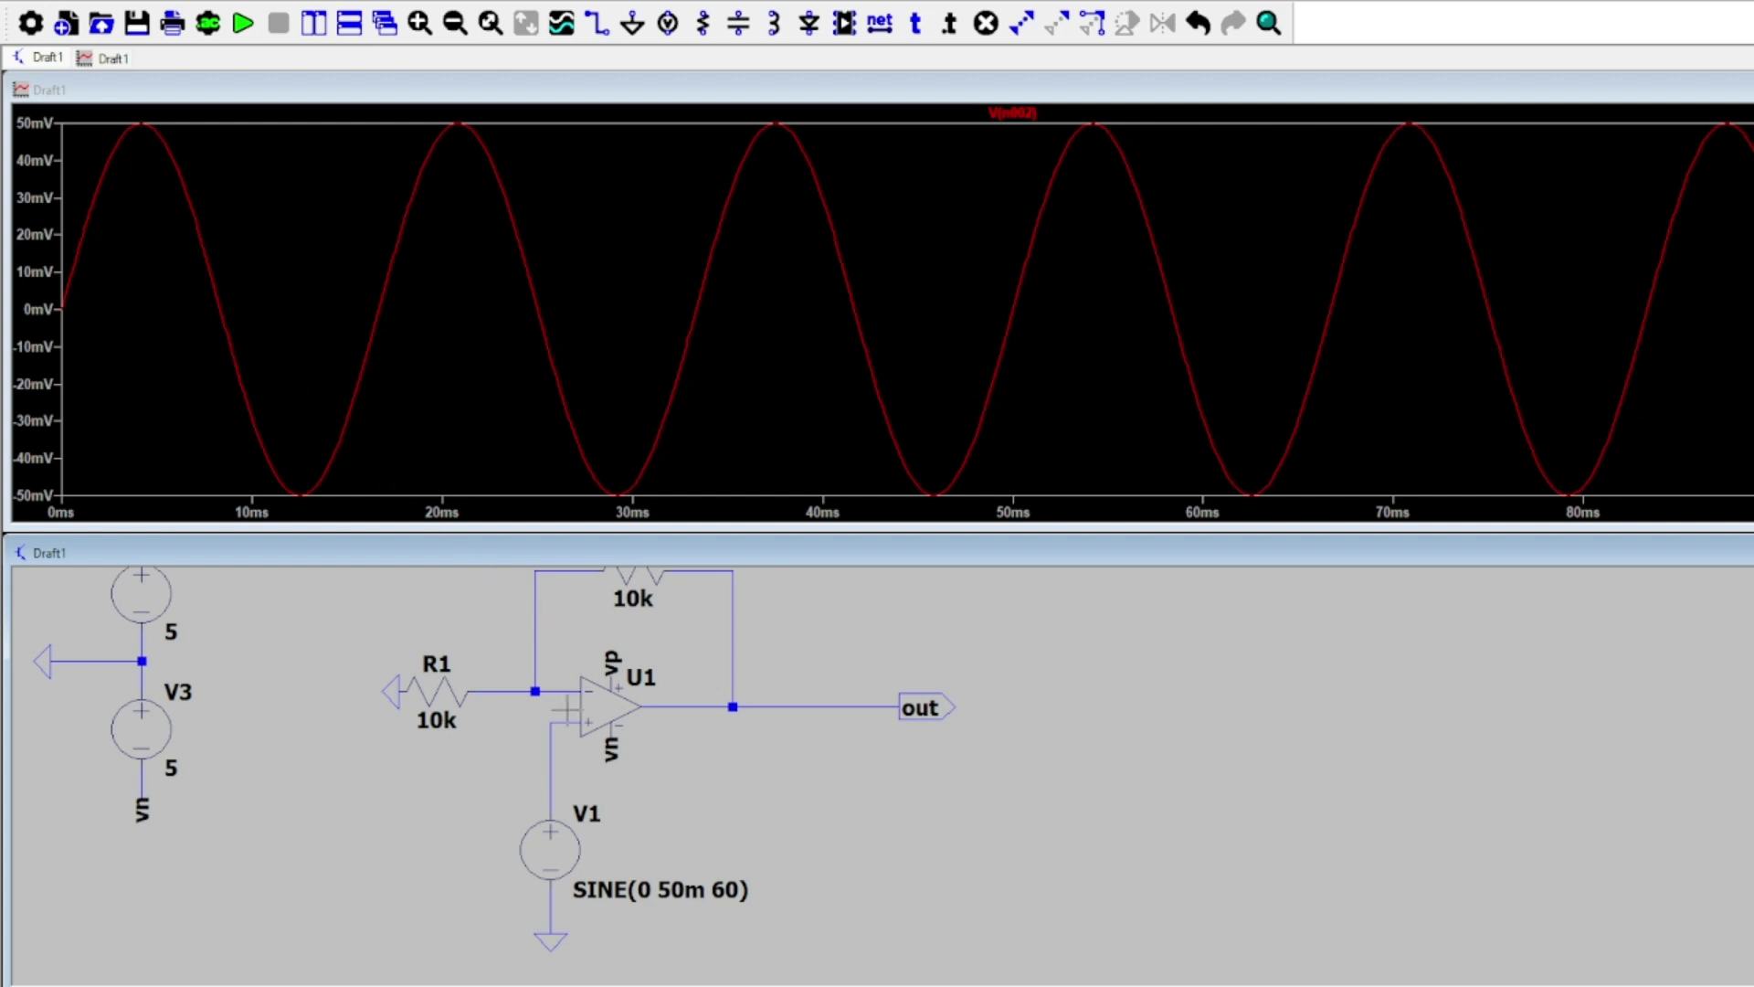
{"action": "left_click", "coordinate": [922, 706]}
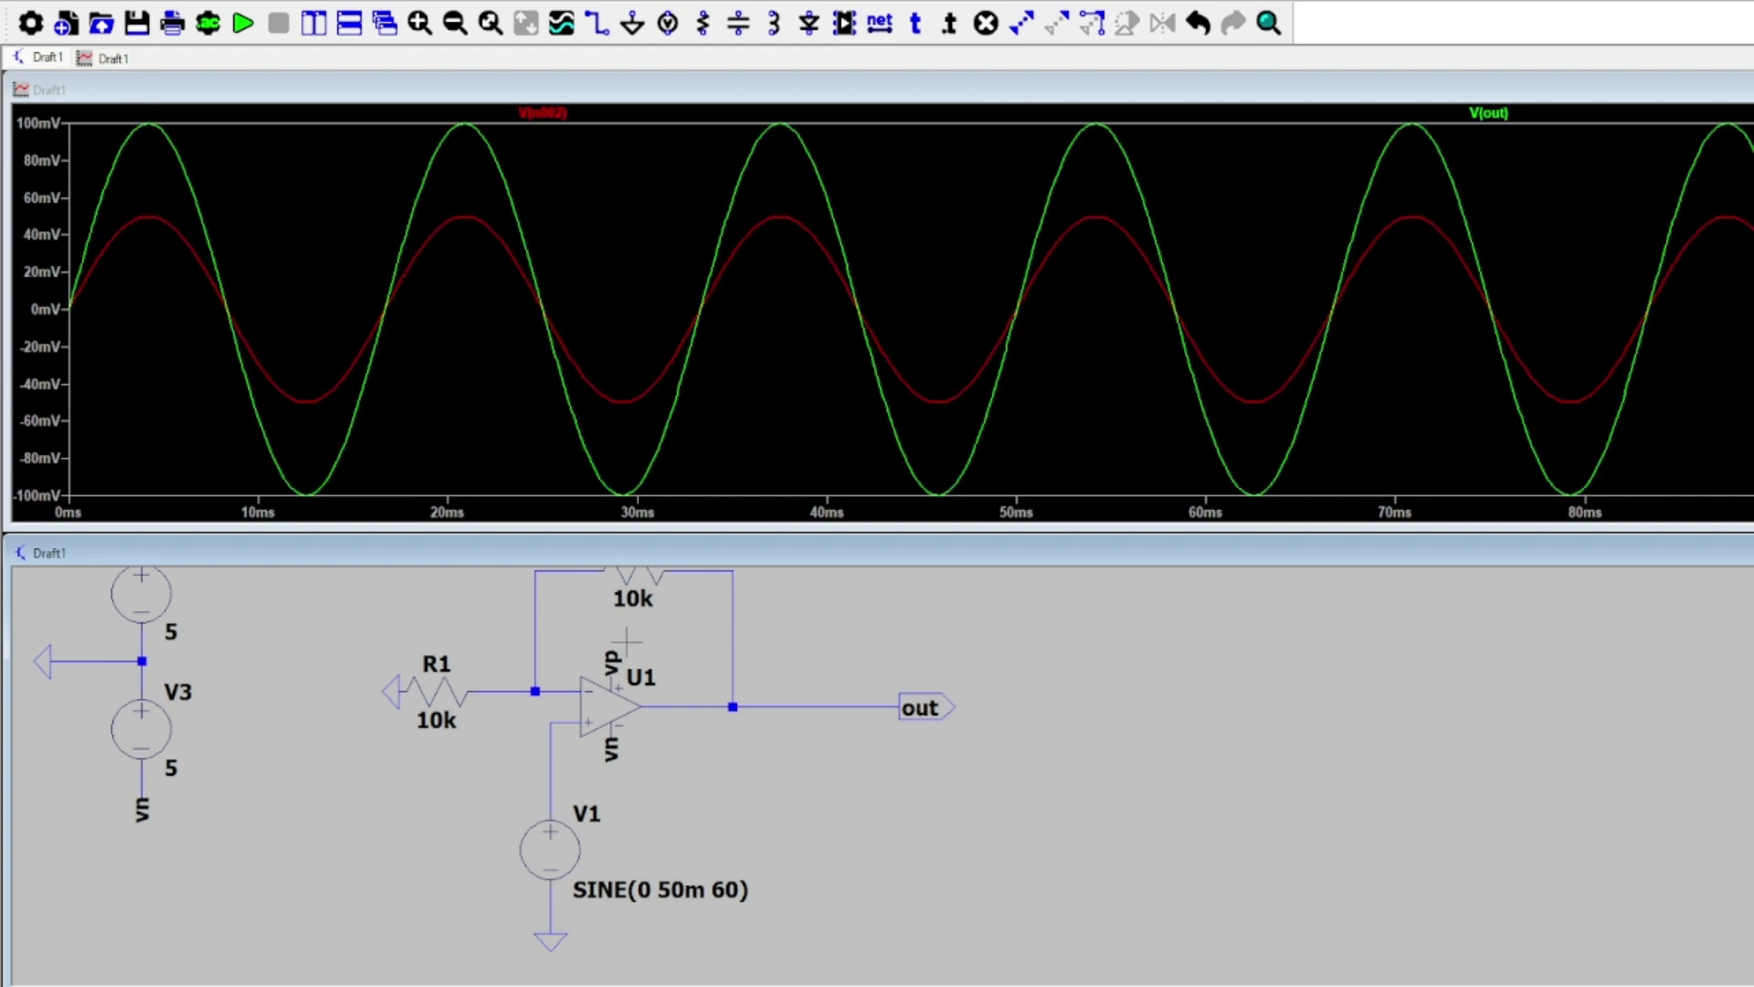
{"action": "left_click_drag", "start_coordinate": [771, 636], "coordinate": [766, 684]}
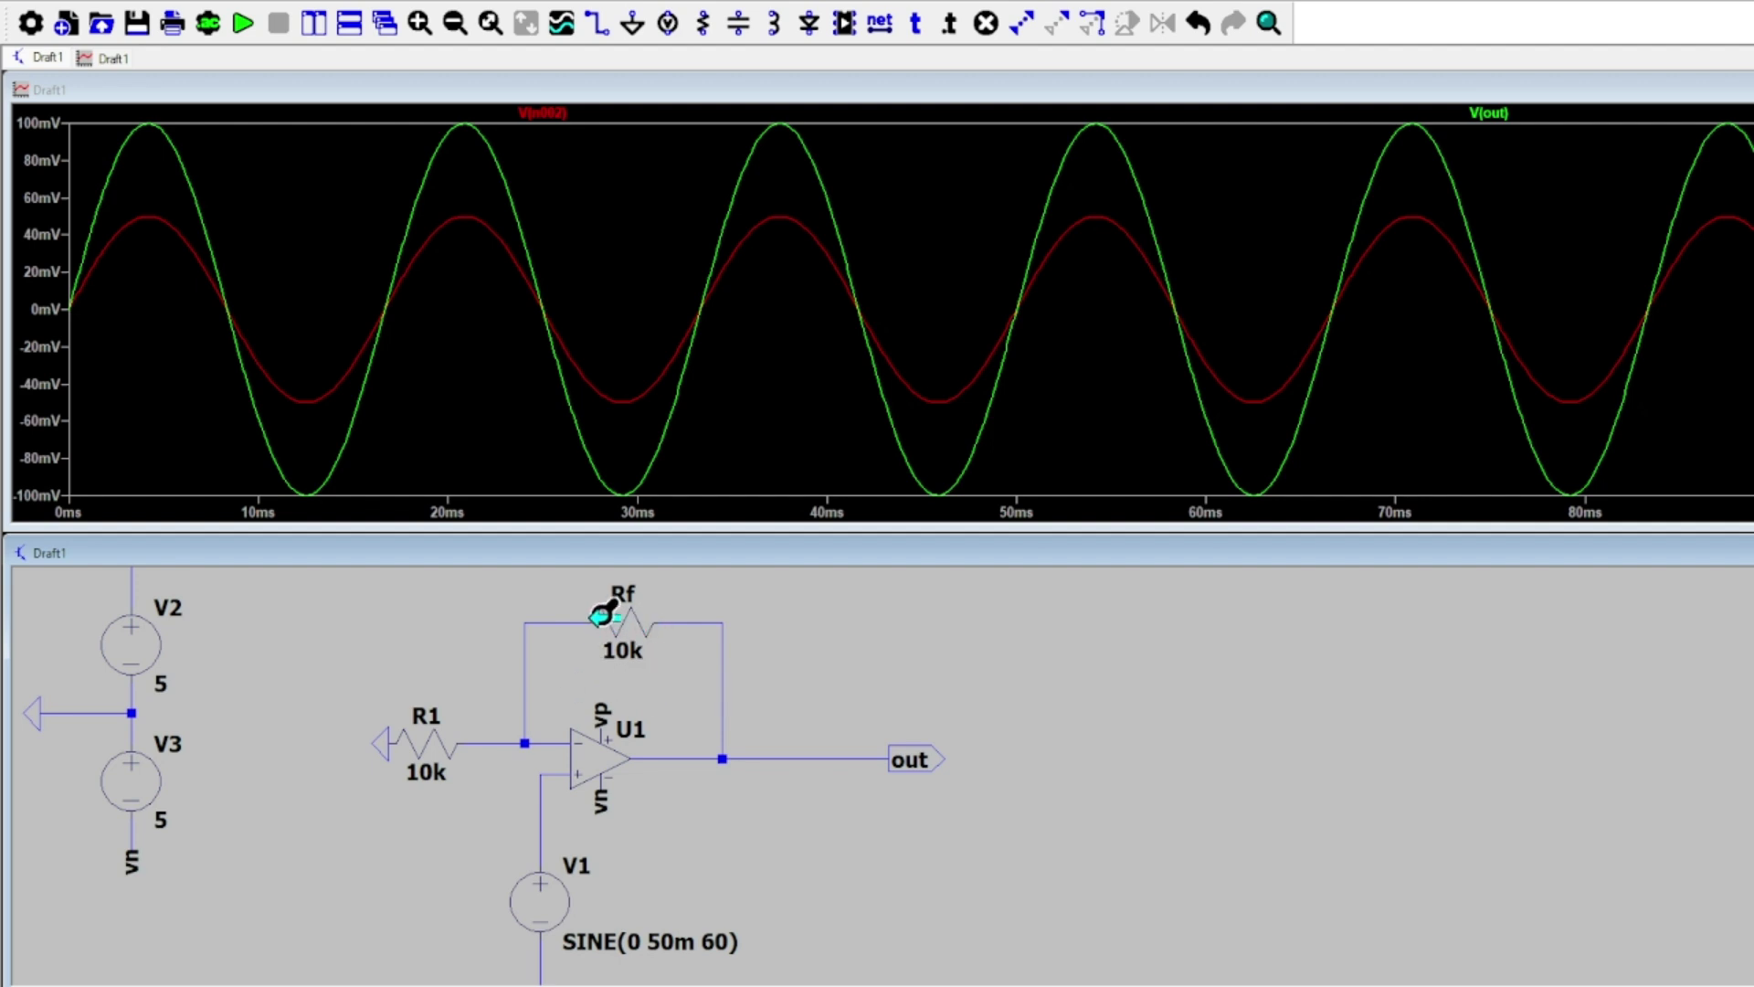
- Set the feedback resistor Rf's value to 90k, leaving R1 at 10k
{"action": "right_click", "coordinate": [629, 665]}
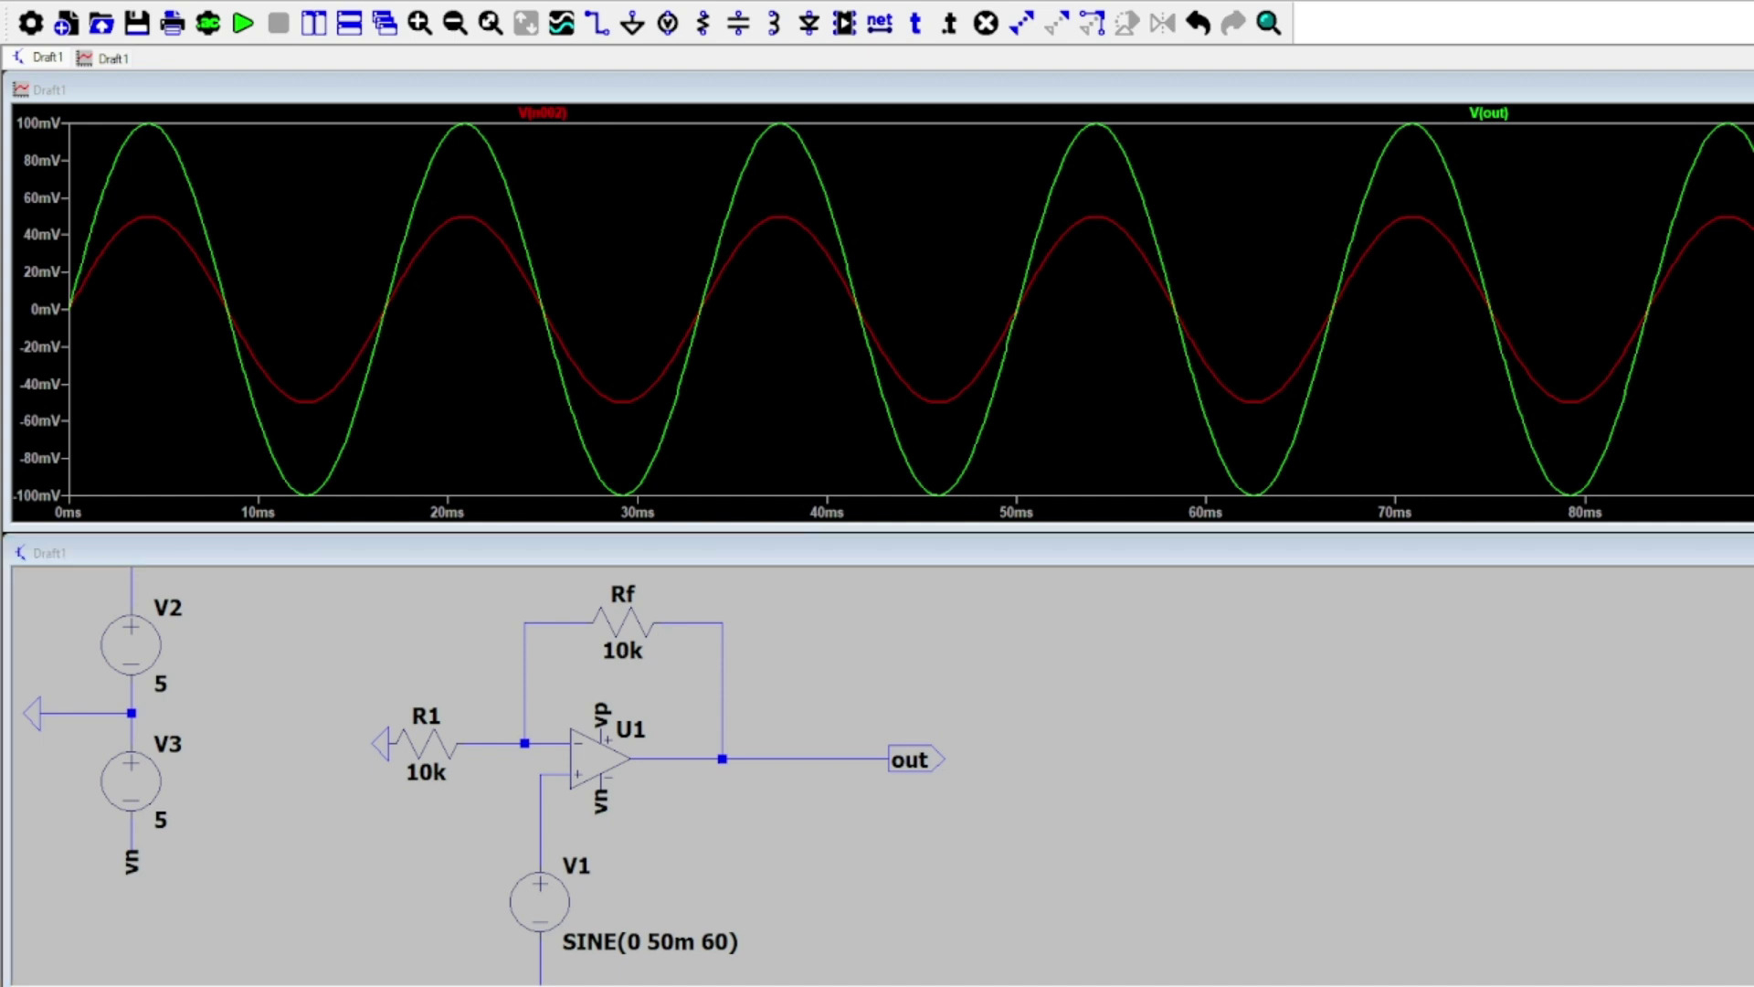
{"action": "key", "text": "Return"}
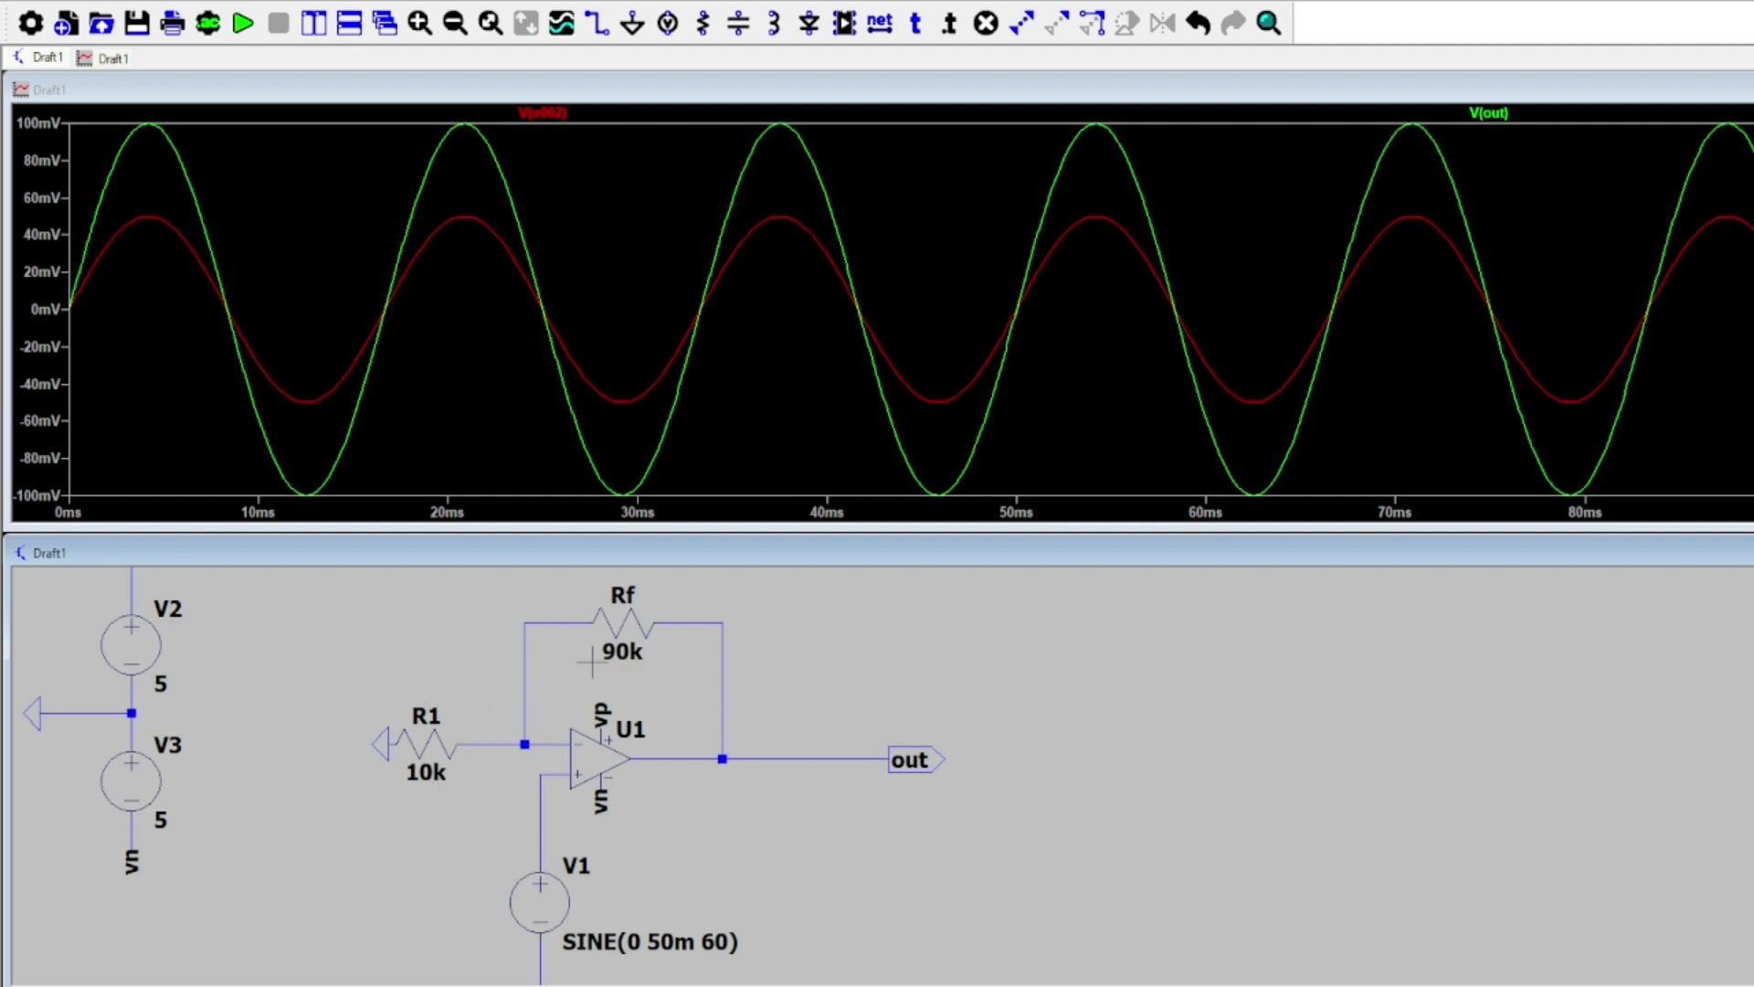
- Probe the 'out' net alone so only the ±100 mV V(out) trace remains plotted
{"action": "left_click_drag", "start_coordinate": [783, 704], "coordinate": [782, 662]}
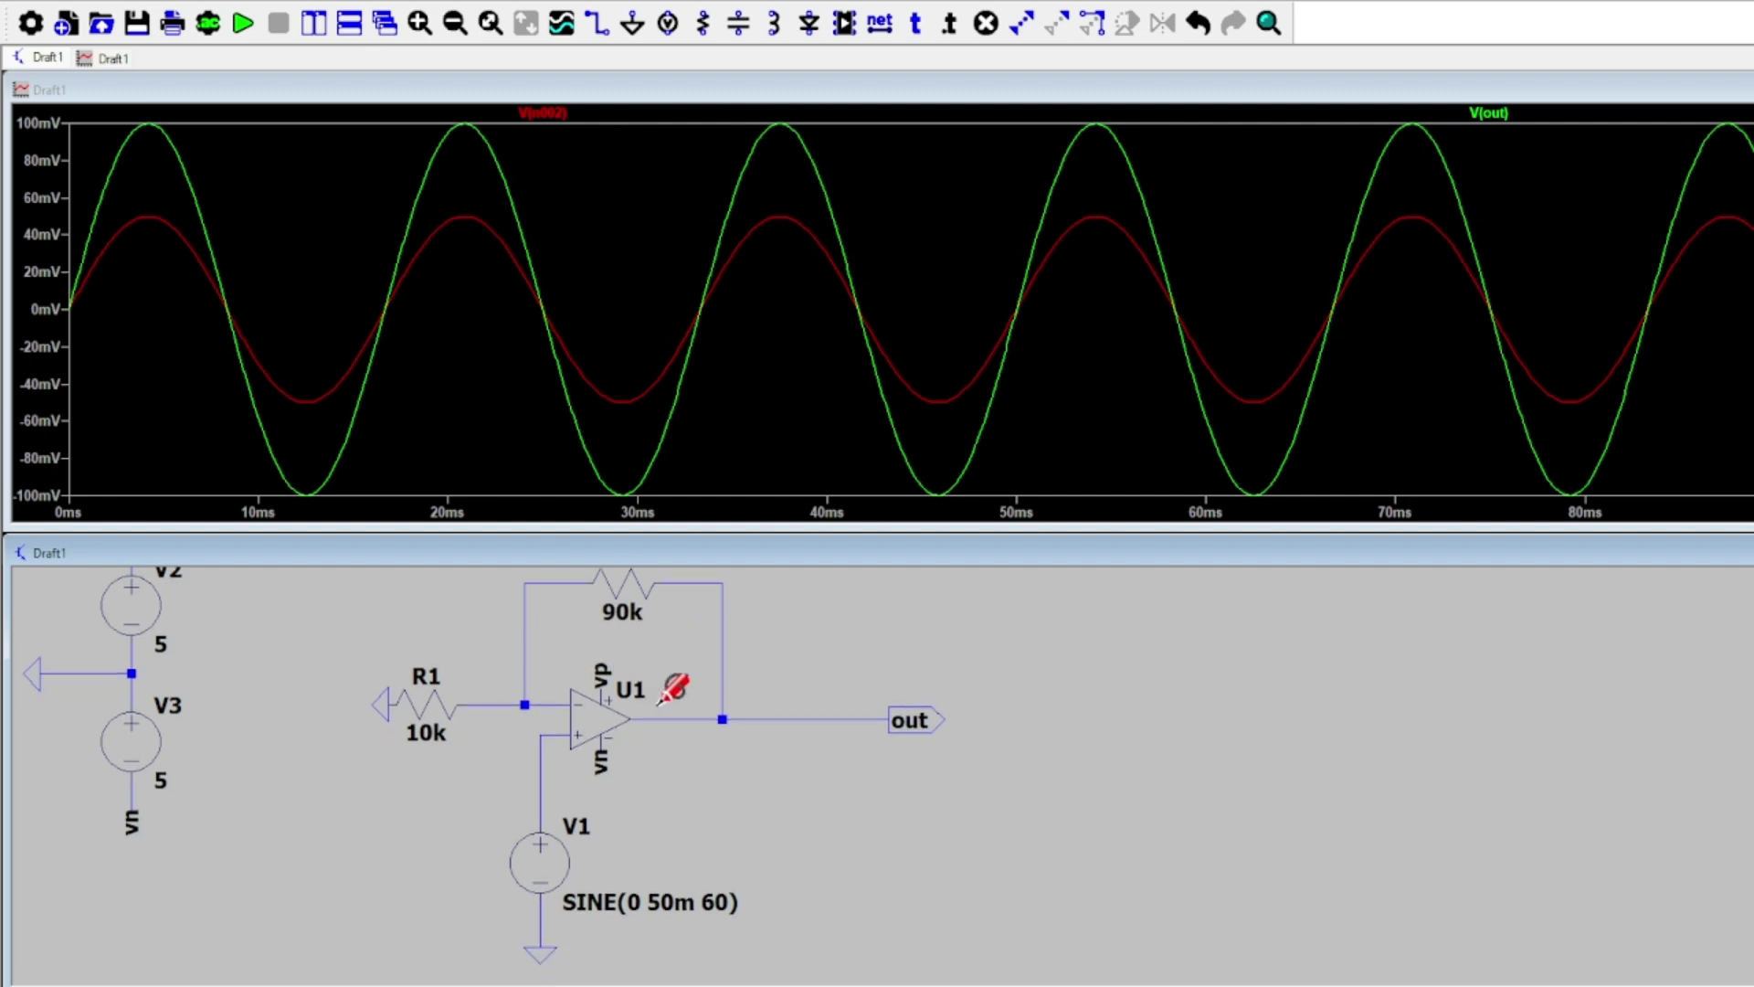
{"action": "left_click_drag", "start_coordinate": [675, 652], "coordinate": [779, 680]}
{"action": "left_click_drag", "start_coordinate": [658, 858], "coordinate": [685, 830]}
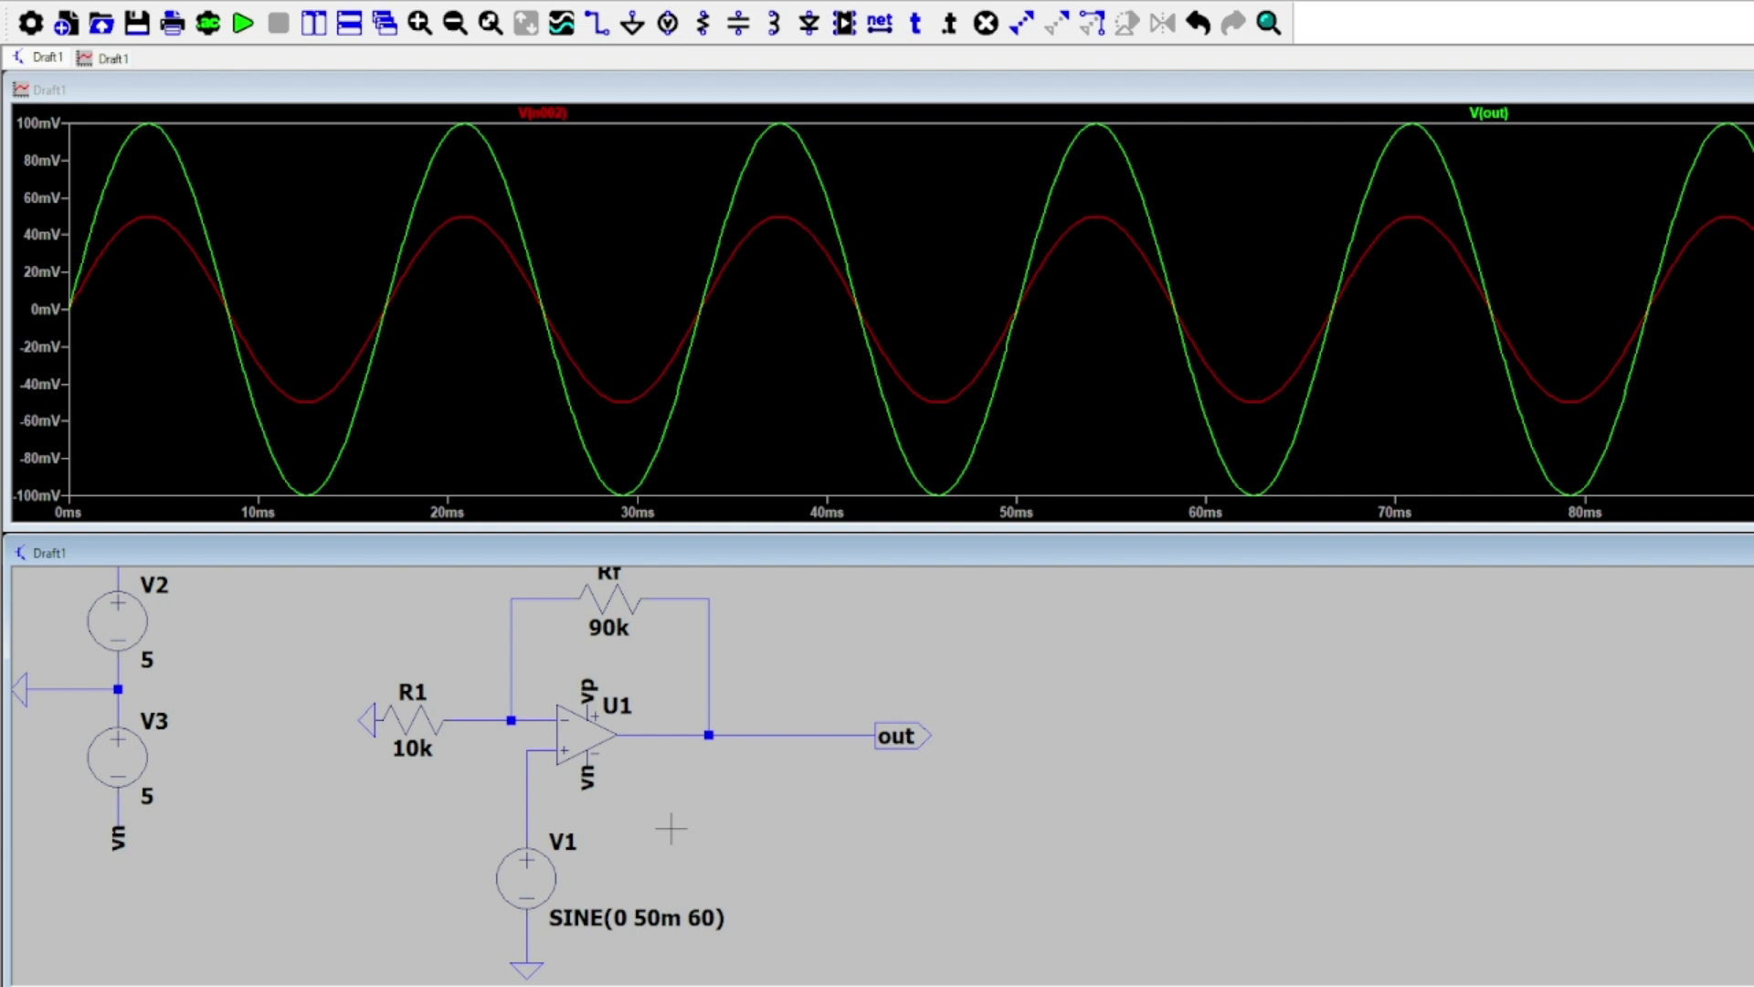
{"action": "left_click_drag", "start_coordinate": [671, 829], "coordinate": [669, 859]}
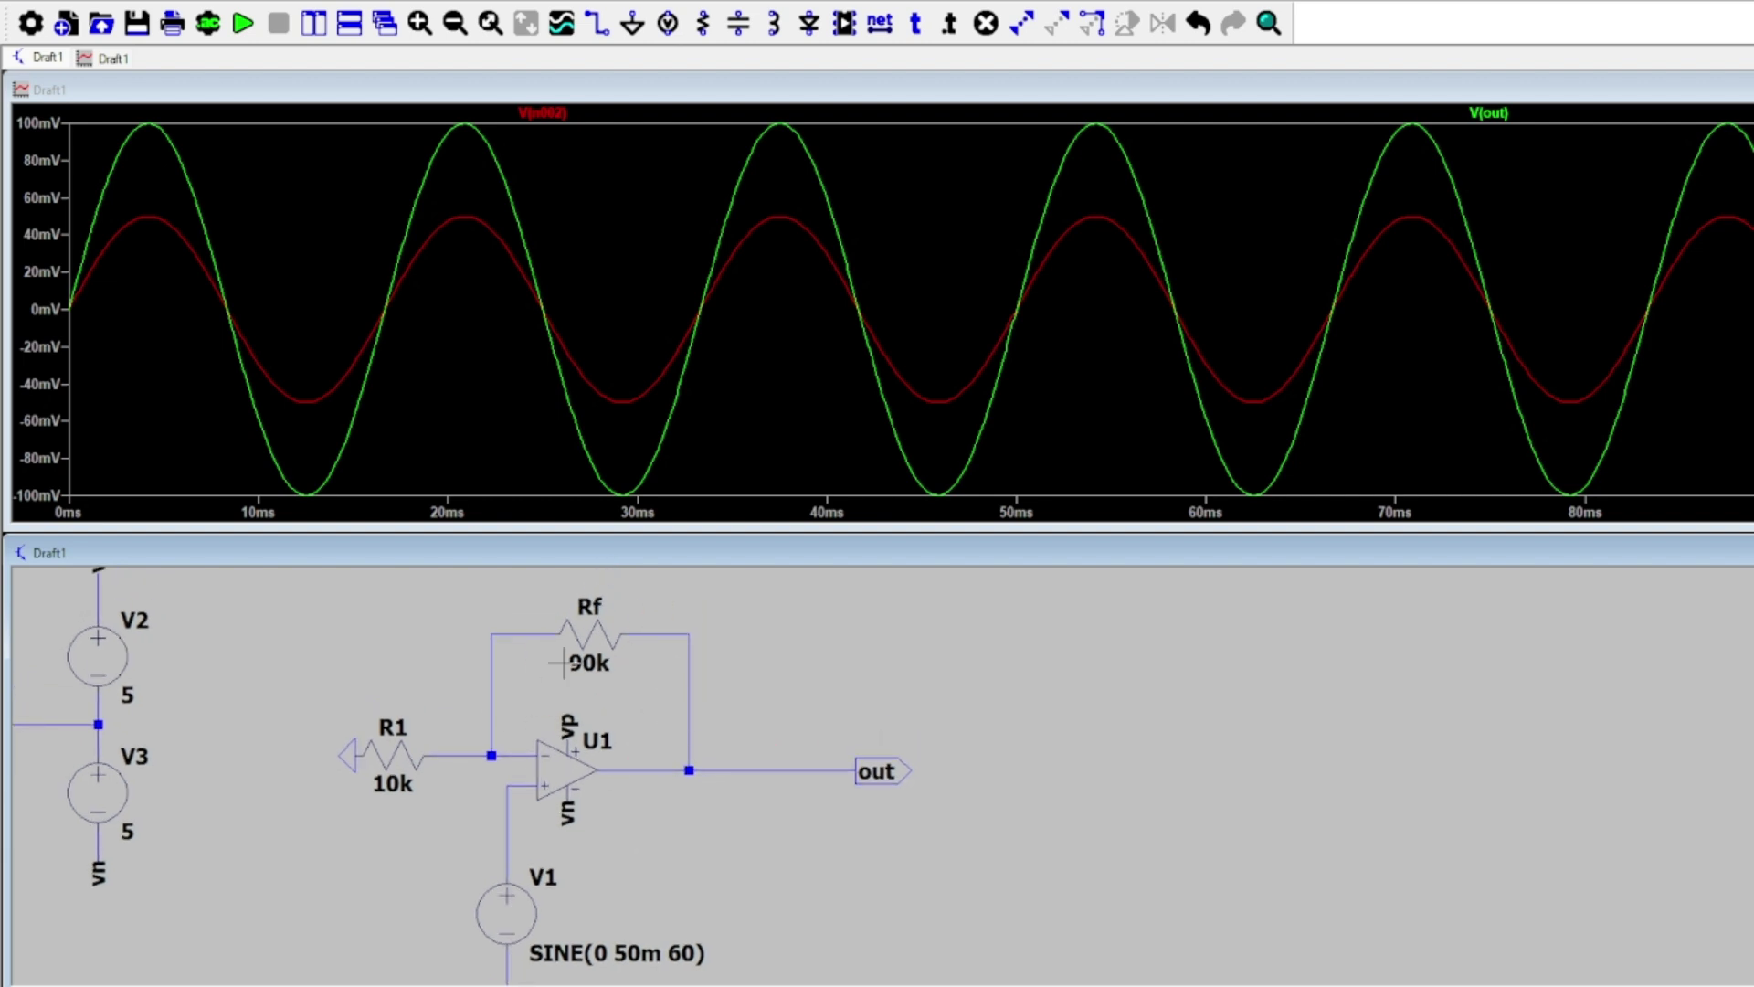
{"action": "left_click", "coordinate": [872, 770]}
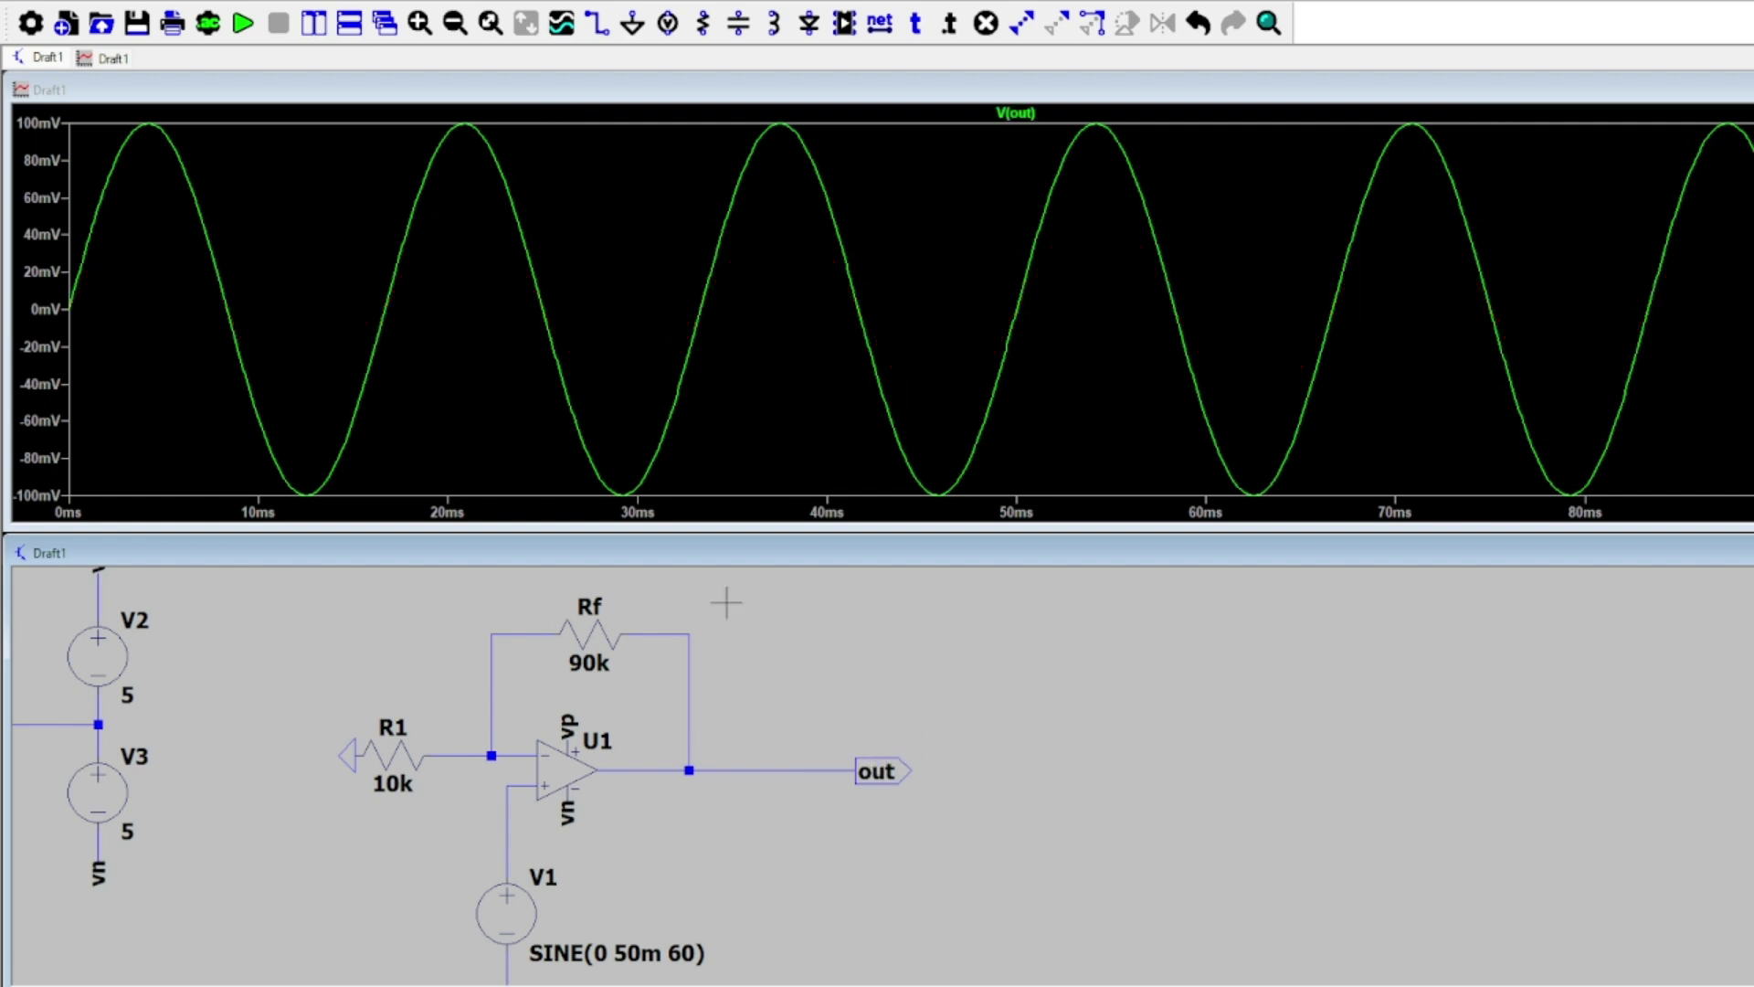
- Rerun the simulation and add V1's input sine, showing V(out) at ±500 mV, a gain of 10
{"action": "left_click", "coordinate": [242, 23]}
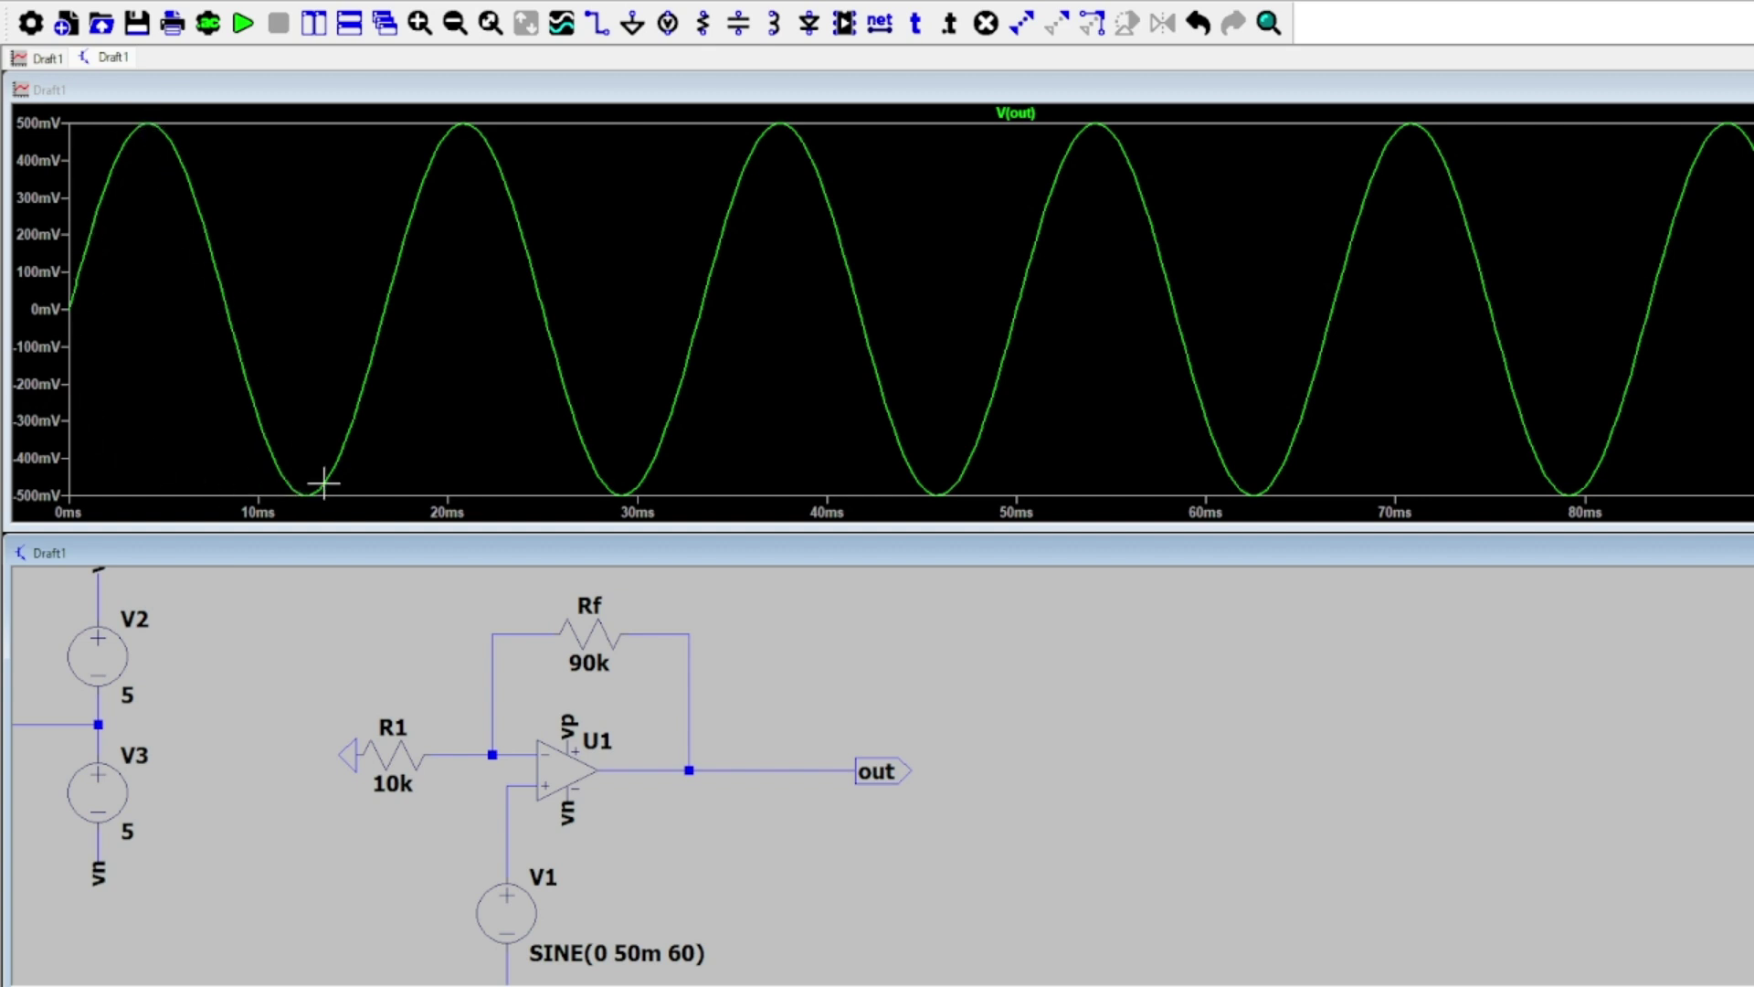
{"action": "left_click", "coordinate": [508, 852]}
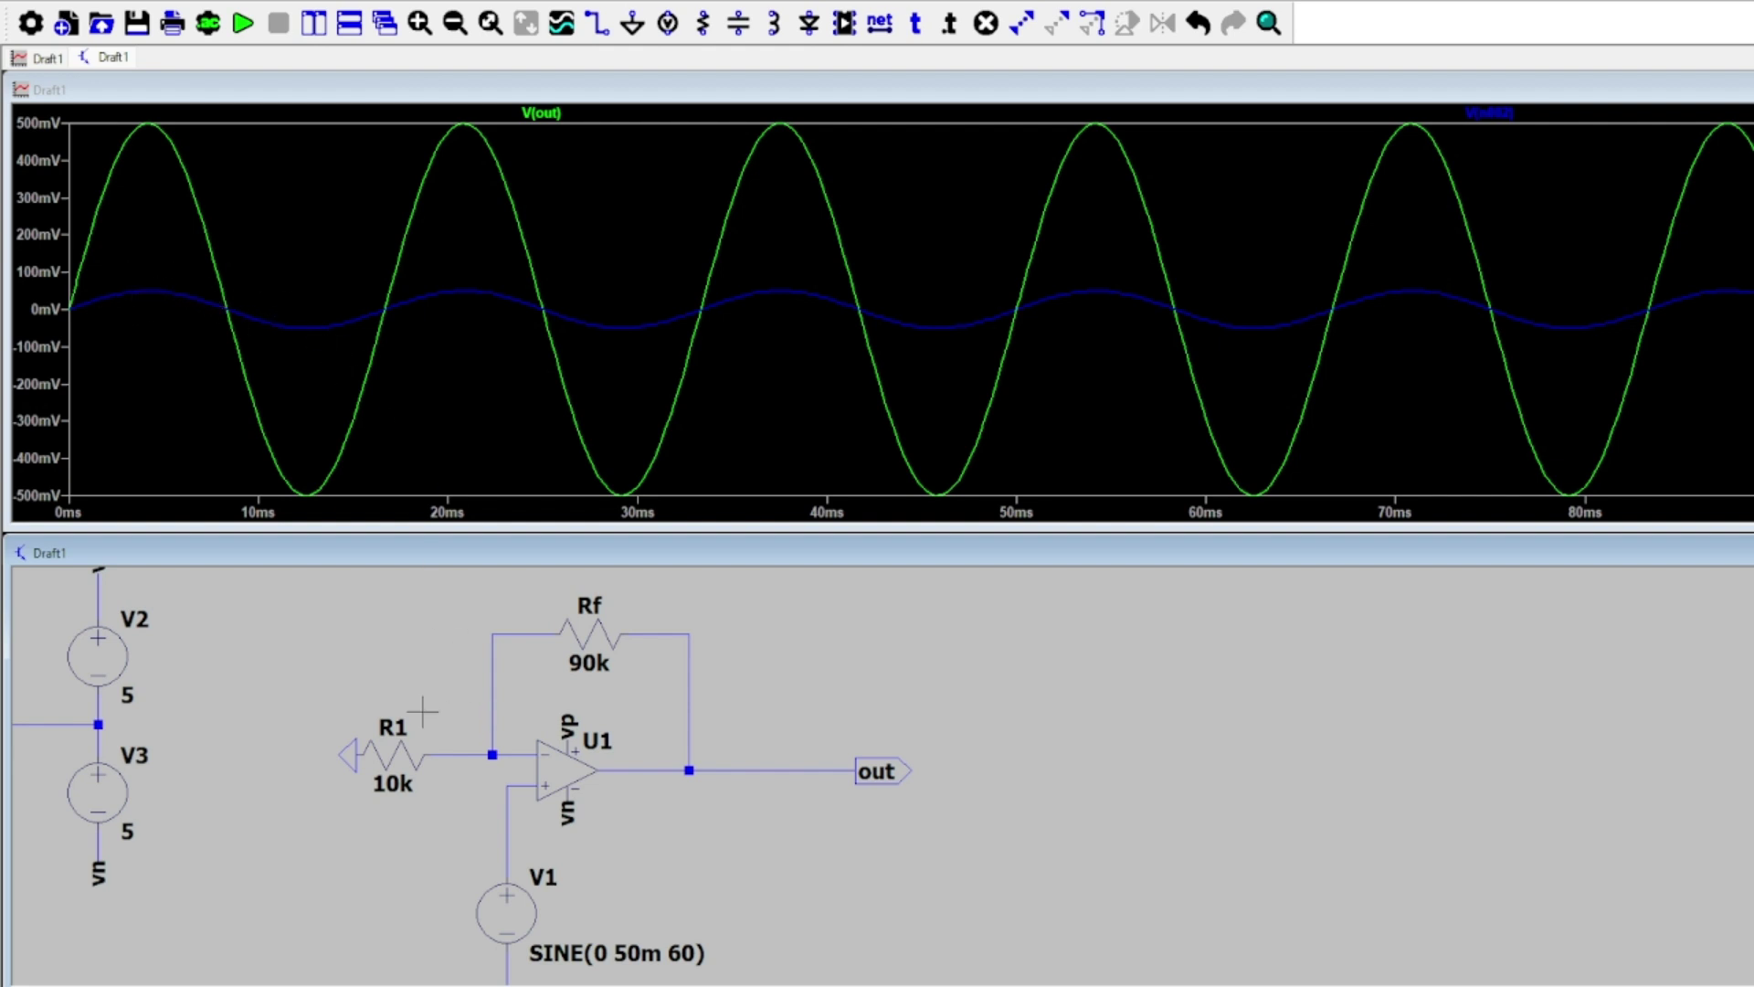
{"action": "left_click_drag", "start_coordinate": [403, 680], "coordinate": [497, 638]}
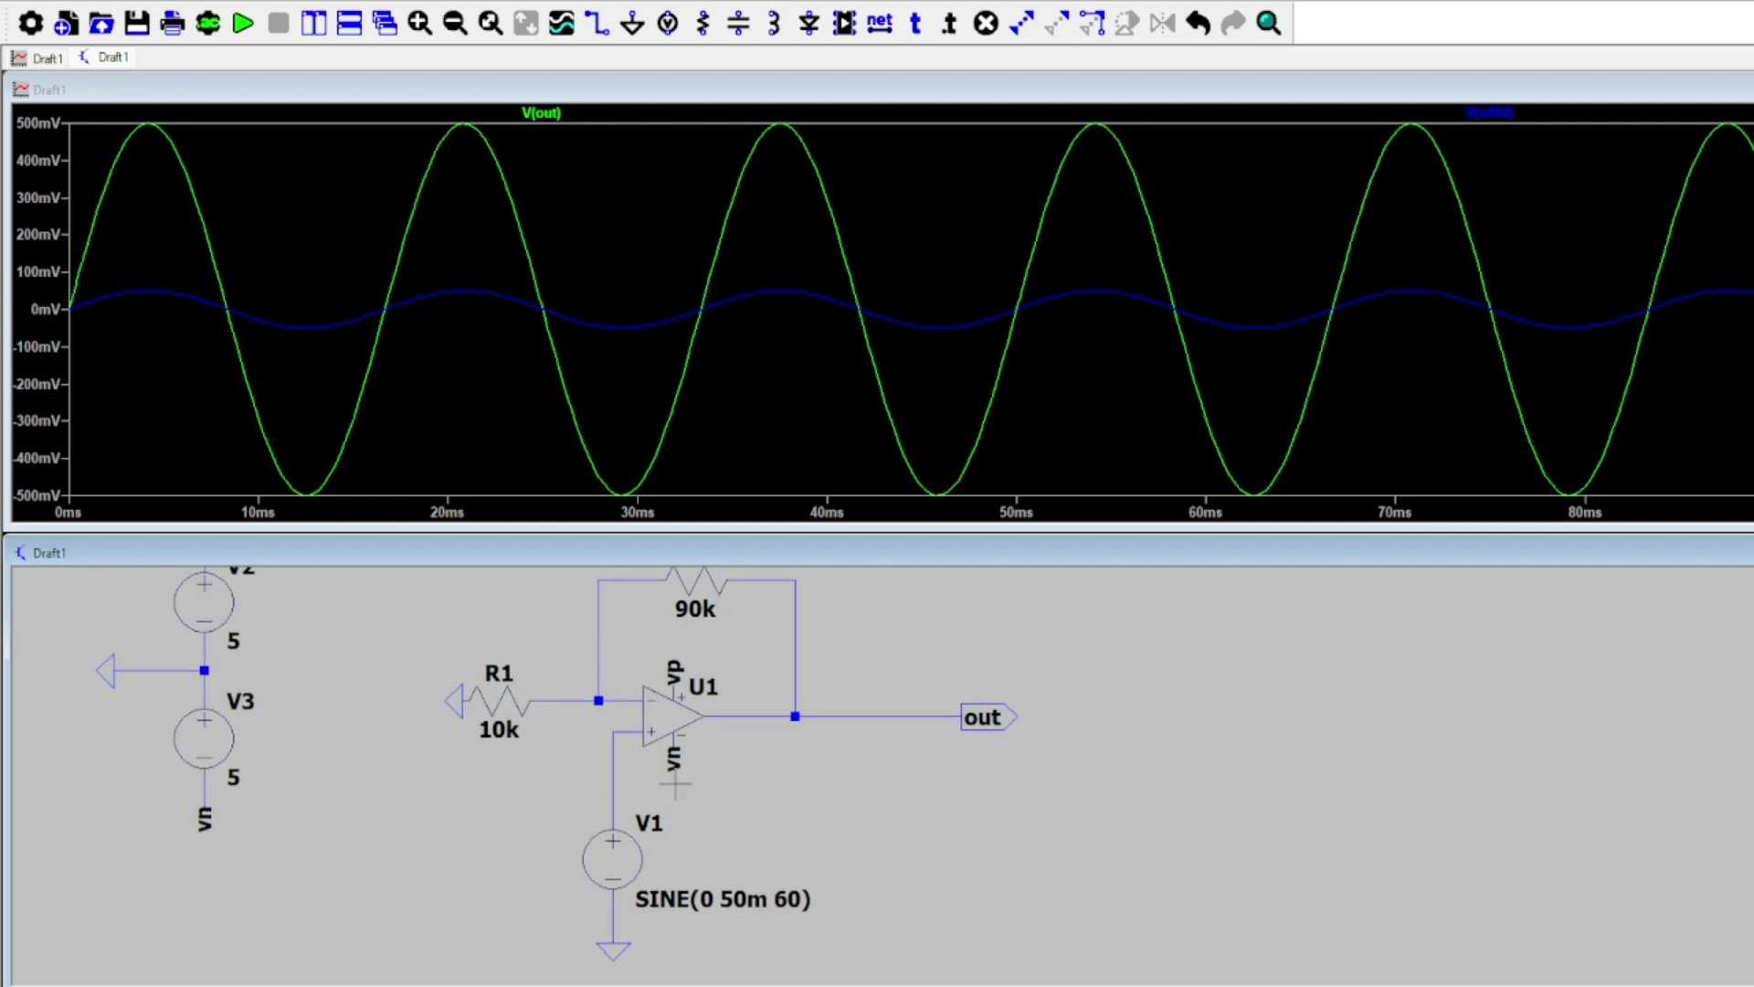
{"action": "left_click_drag", "start_coordinate": [721, 775], "coordinate": [699, 806]}
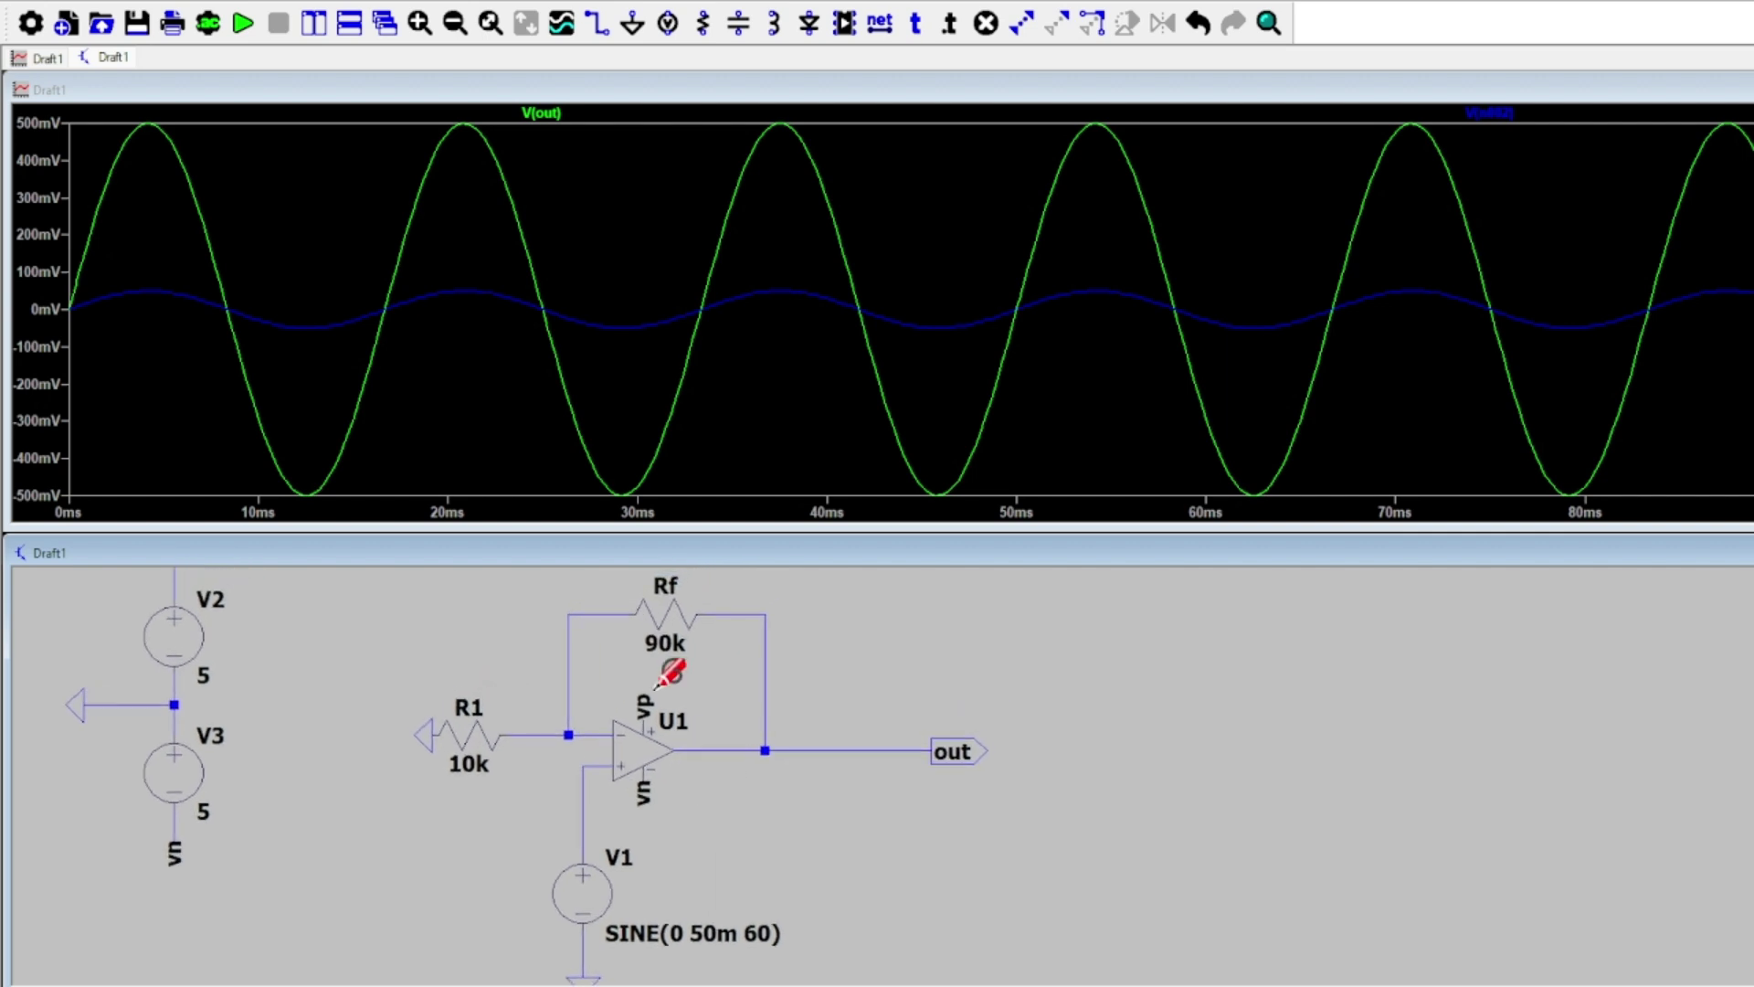
{"action": "left_click_drag", "start_coordinate": [812, 712], "coordinate": [743, 731]}
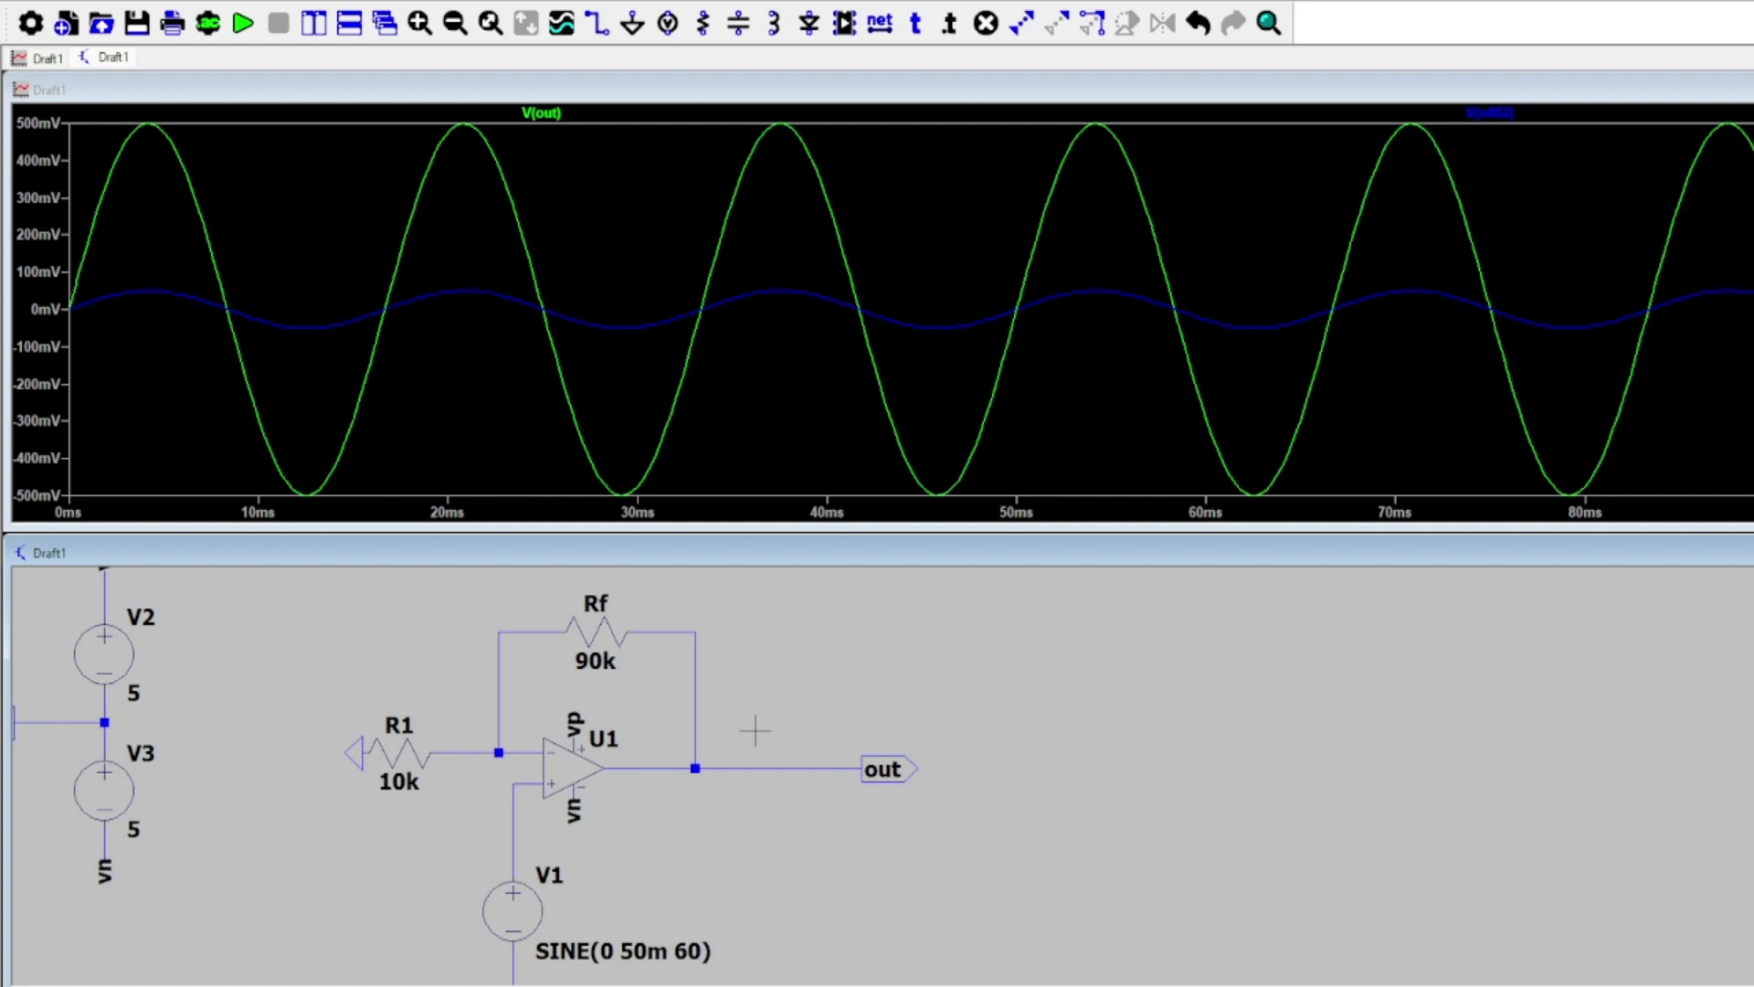